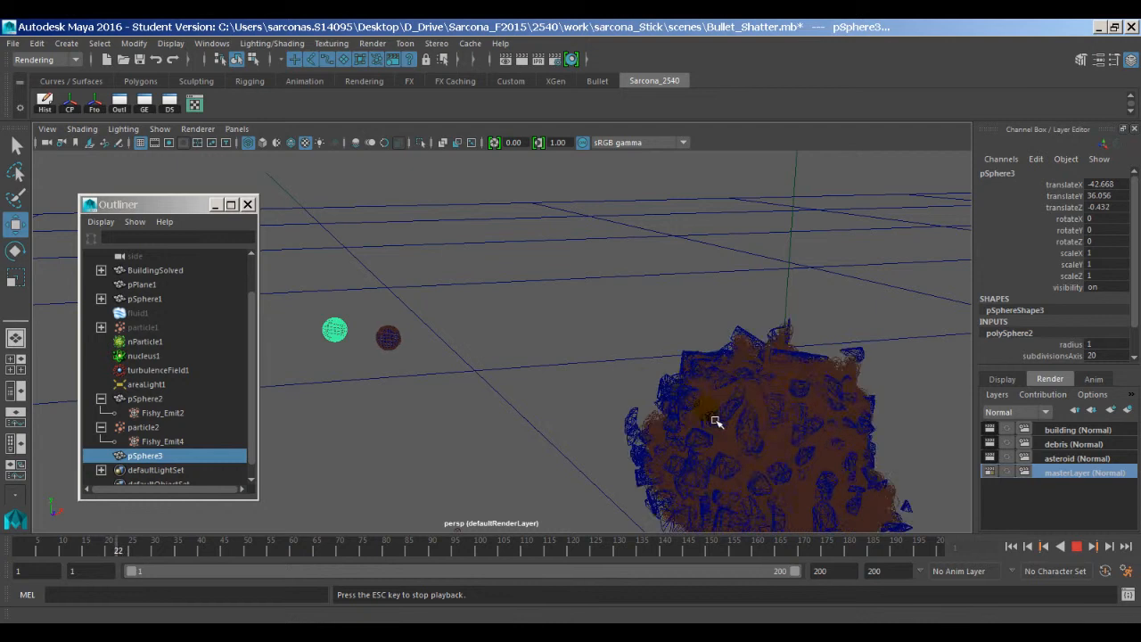
# Stop the playback, switch the view to shaded display and select the sphere pSphere3
pyautogui.press('Escape')
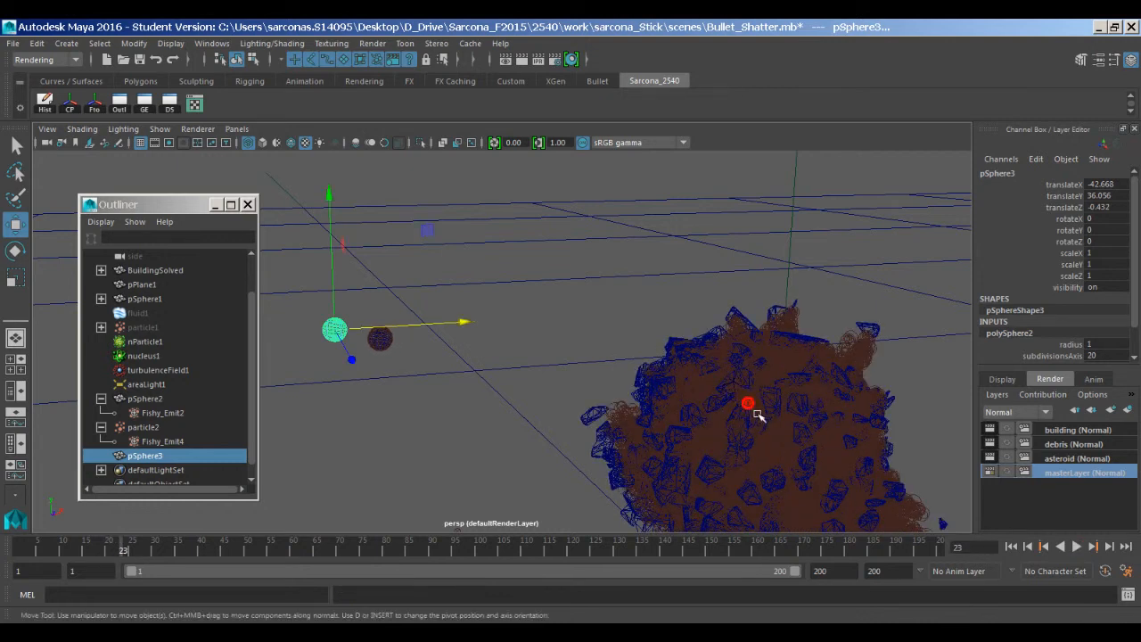
pyautogui.click(760, 414)
pyautogui.keyDown('alt'); pyautogui.moveTo(475, 389); pyautogui.dragTo(913, 462, button='right'); pyautogui.keyUp('alt')
pyautogui.keyDown('alt'); pyautogui.moveTo(913, 463); pyautogui.dragTo(932, 468, button='middle'); pyautogui.keyUp('alt')
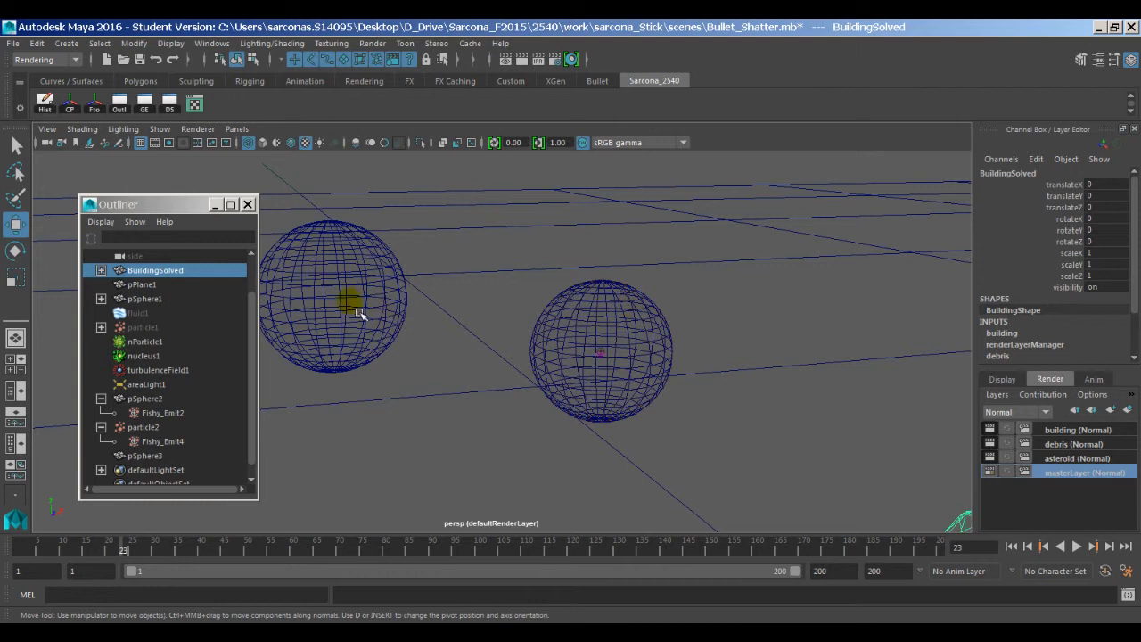
pyautogui.press('5')
pyautogui.click(346, 264)
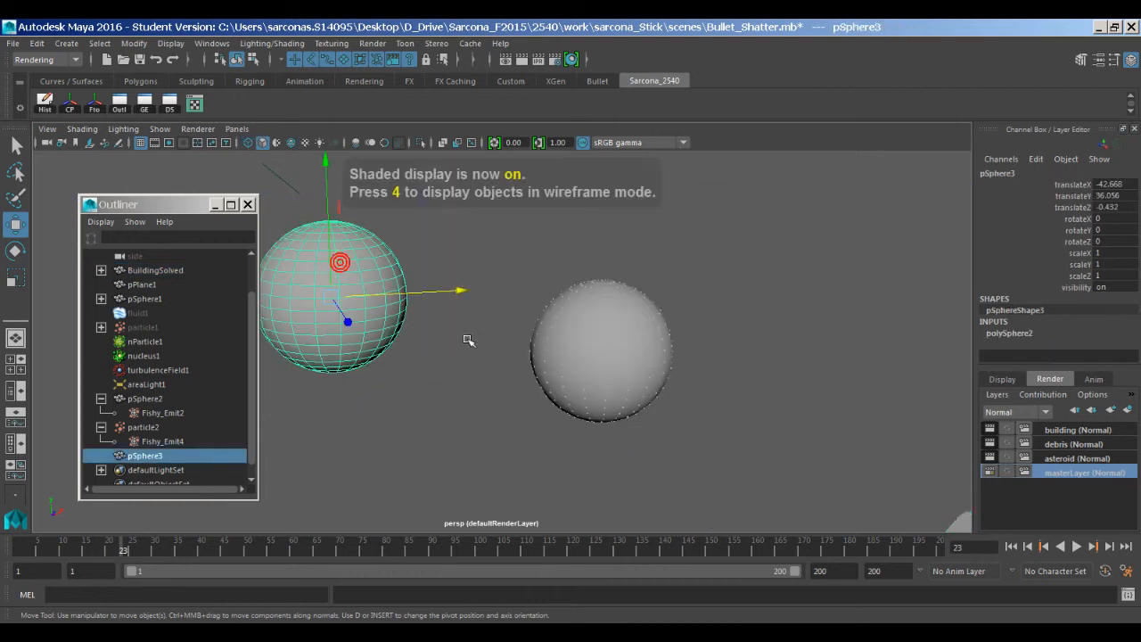
# Make pSphere3 emit particles using the legacy Emit from Object command
pyautogui.press('space')
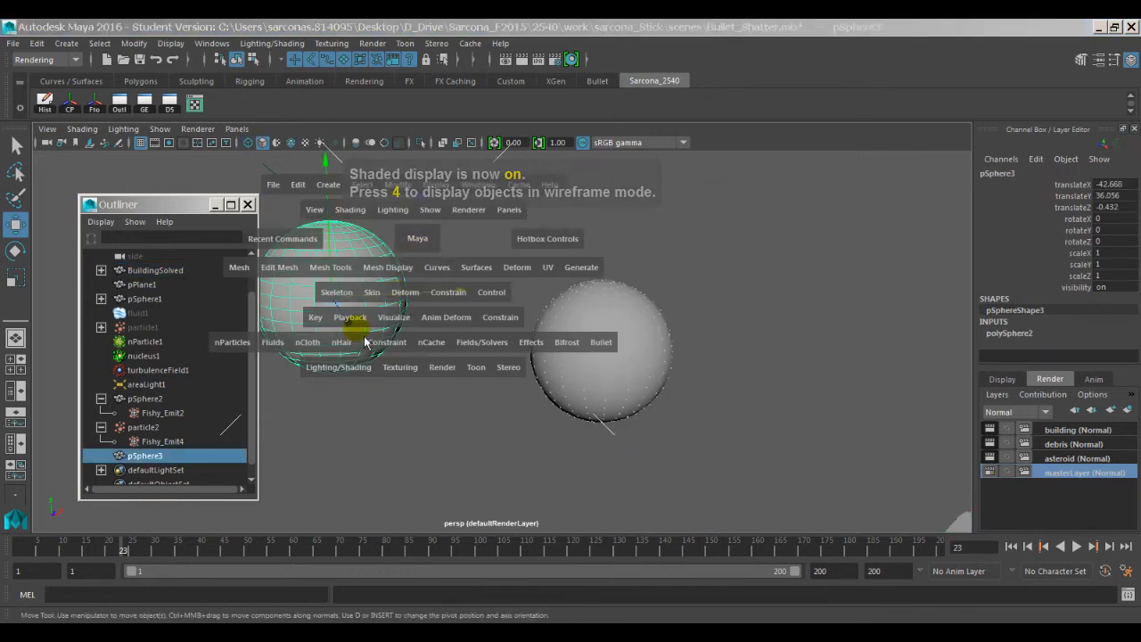
pyautogui.click(233, 342)
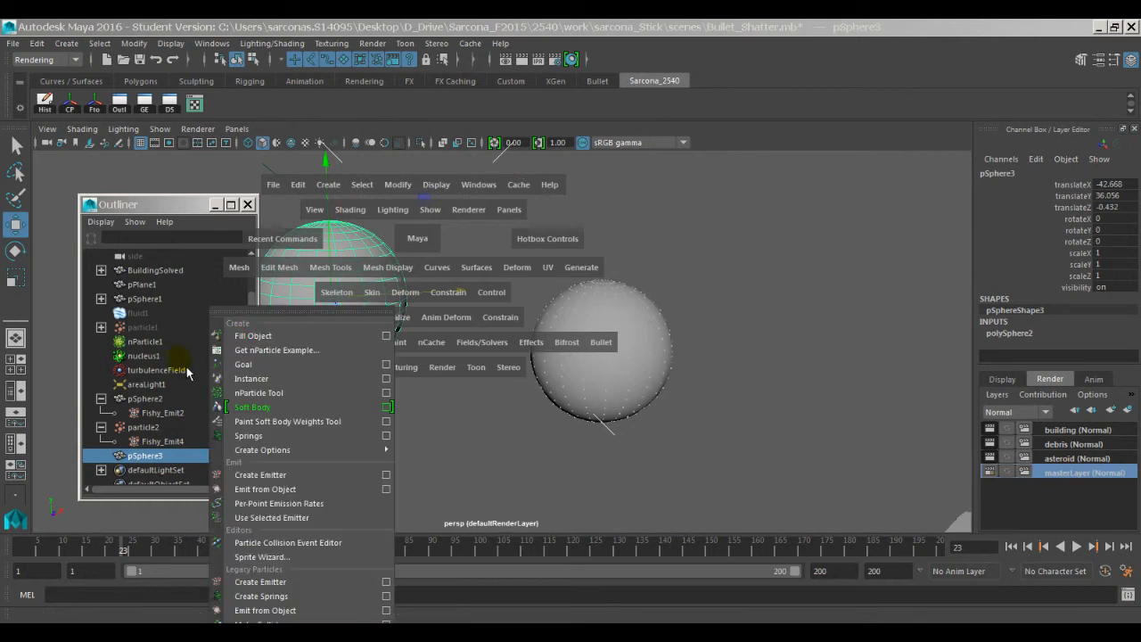
pyautogui.click(320, 613)
# Play the simulation from the first frame to examine the particles emitted around pSphere3
pyautogui.keyDown('alt'); pyautogui.moveTo(415, 389); pyautogui.dragTo(515, 407, button='middle'); pyautogui.keyUp('alt')
pyautogui.hotkey('alt', 'v')
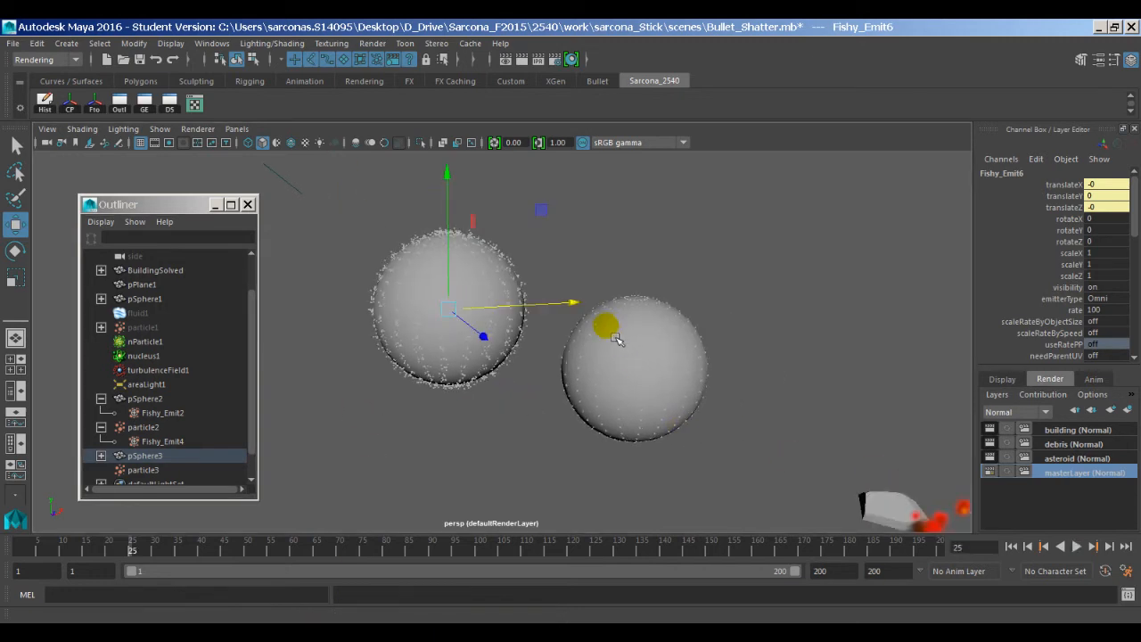
pyautogui.click(502, 254)
pyautogui.click(489, 243)
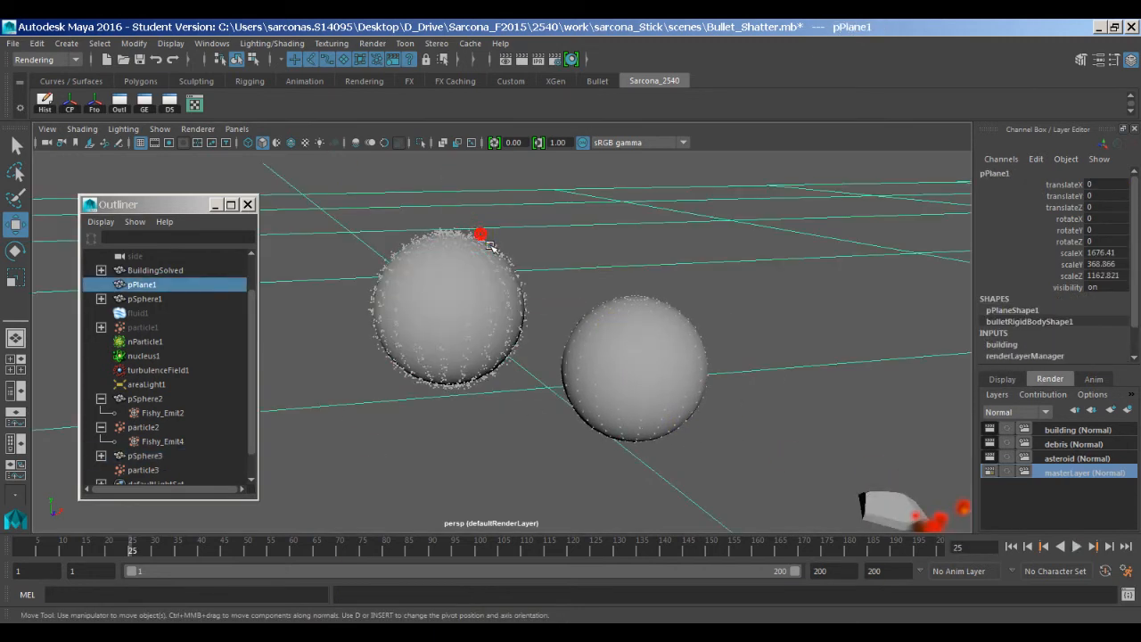
pyautogui.click(485, 241)
pyautogui.scroll(5, 534, 334)
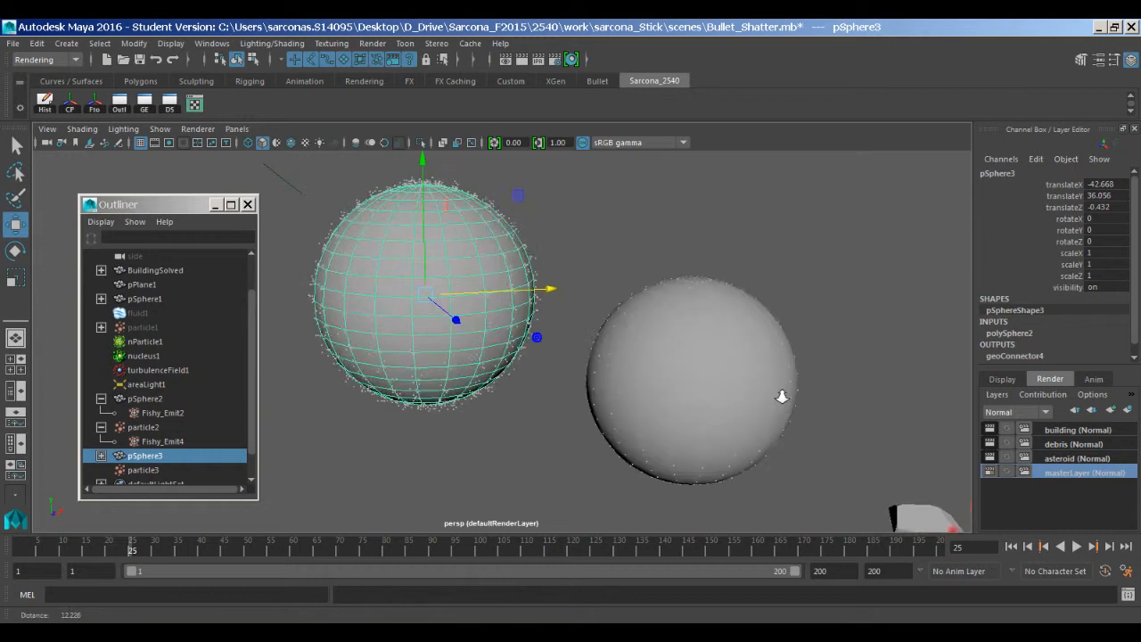
pyautogui.click(1010, 547)
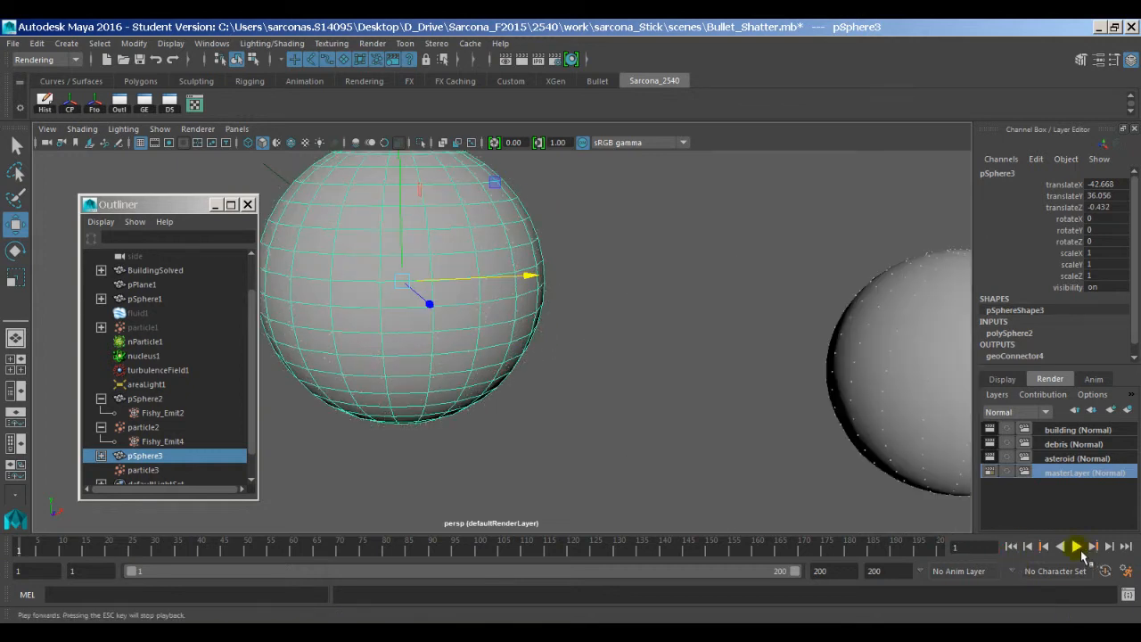
pyautogui.click(1076, 546)
# Make pSphere3 the goal of the particle3 object
pyautogui.click(564, 297)
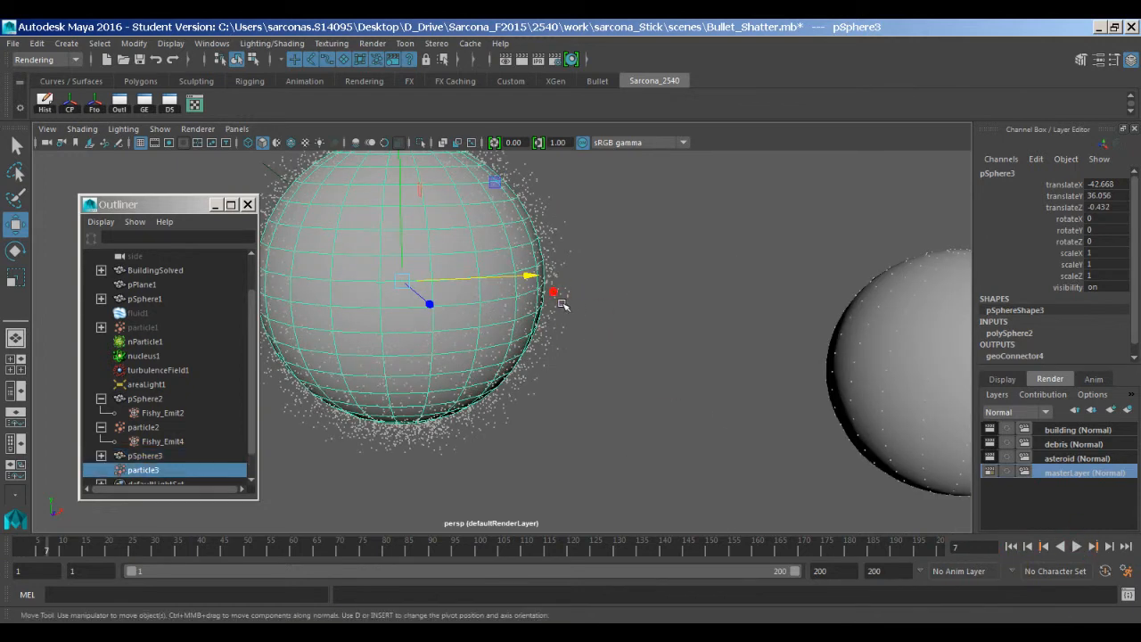
pyautogui.keyDown('shift'); pyautogui.click(482, 237); pyautogui.keyUp('shift')
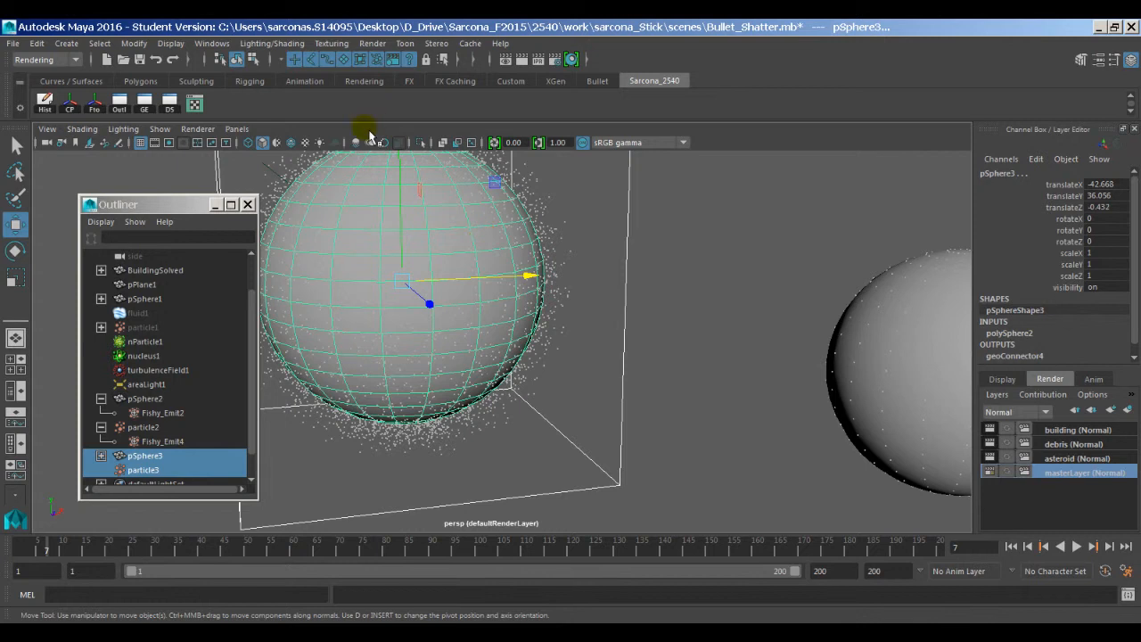
pyautogui.press('space')
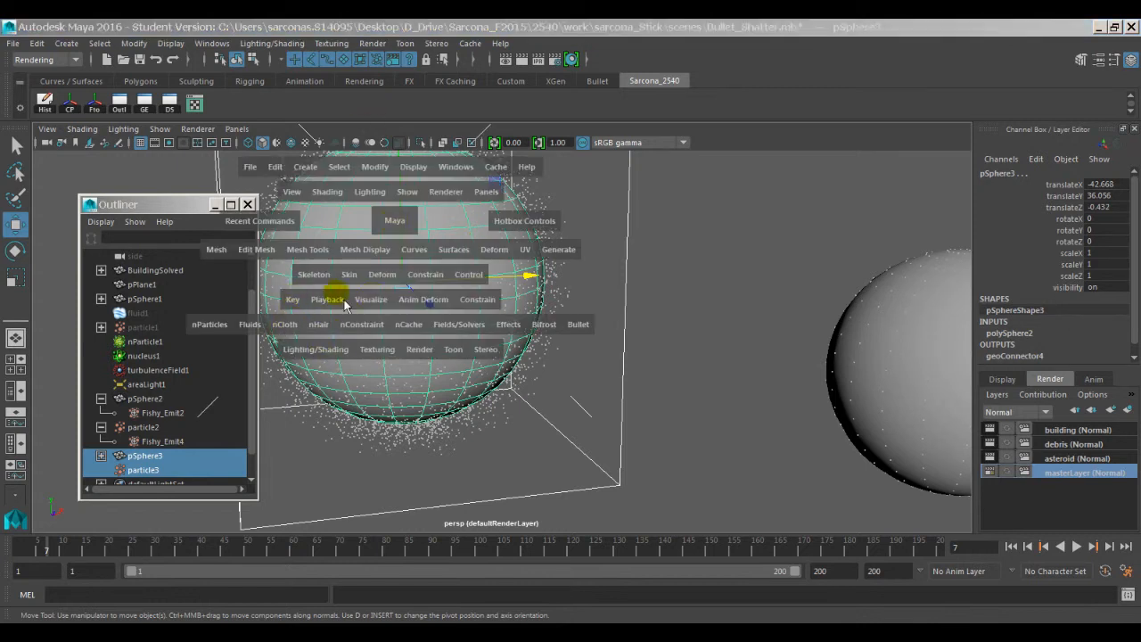
pyautogui.click(207, 324)
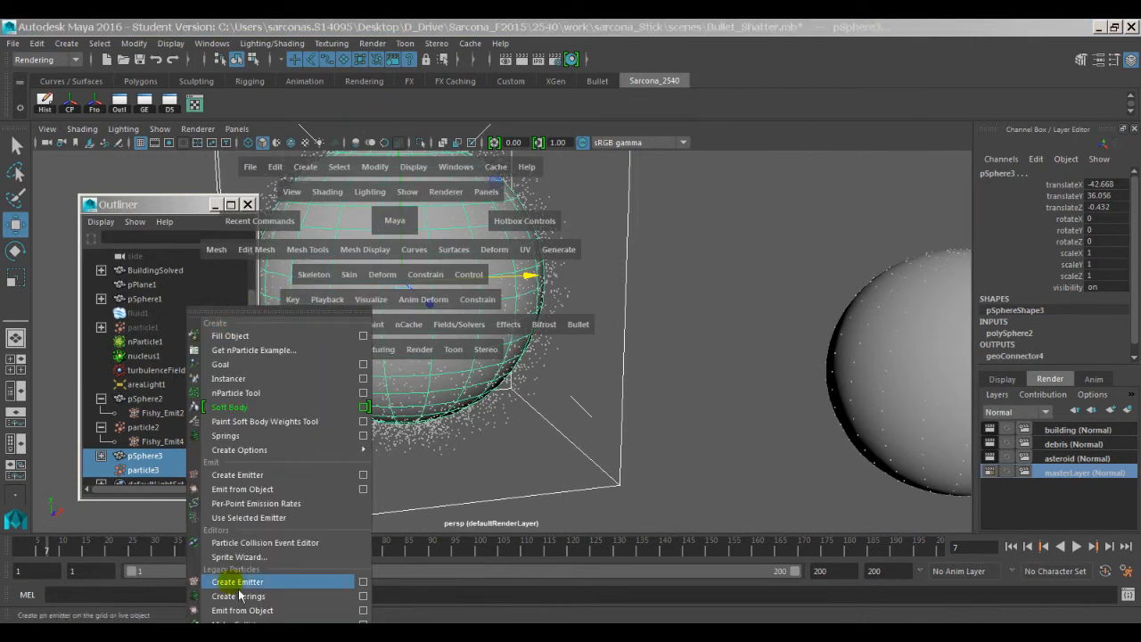
pyautogui.click(267, 364)
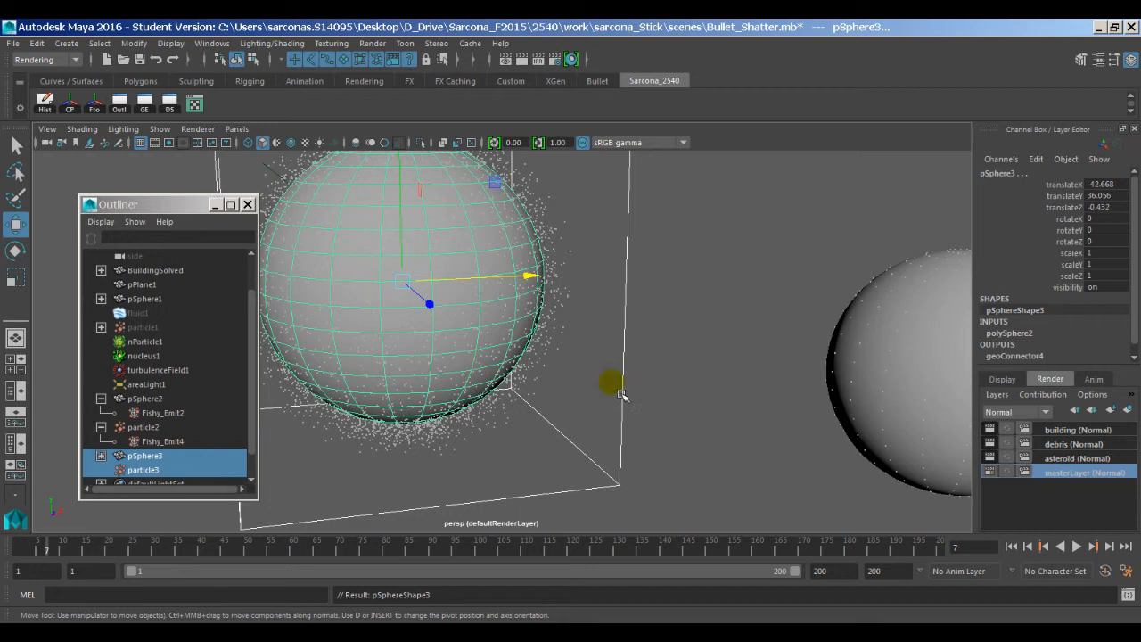
# Replay the simulation and set the pSphereShape3 goal weight to 1.000 in particleShape3's attributes
pyautogui.click(1012, 546)
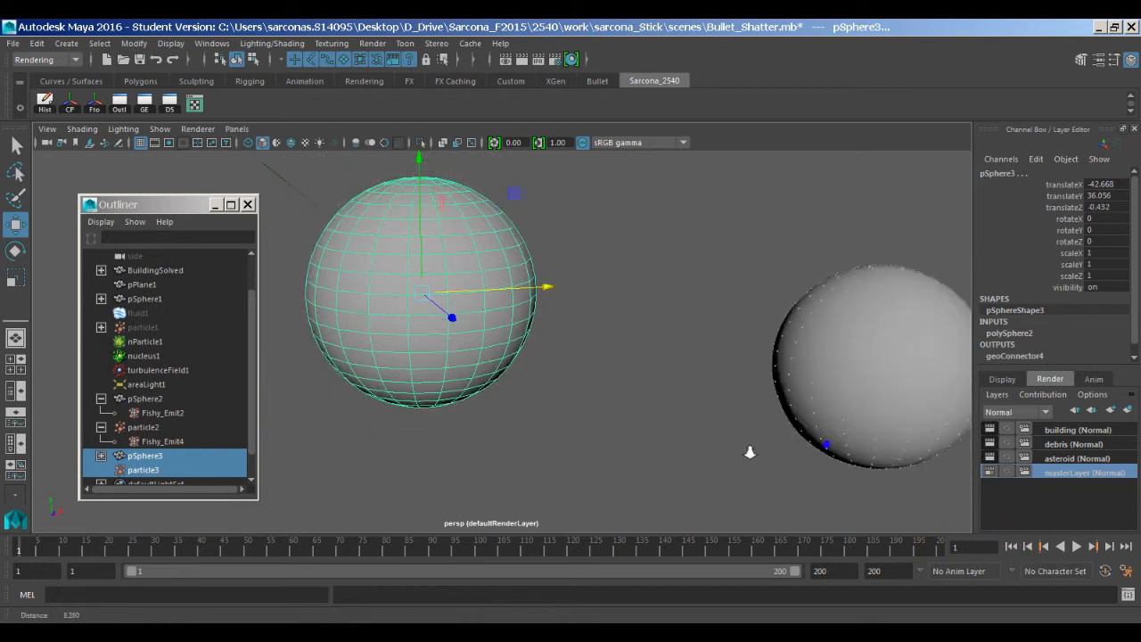
pyautogui.hotkey('alt', 'v')
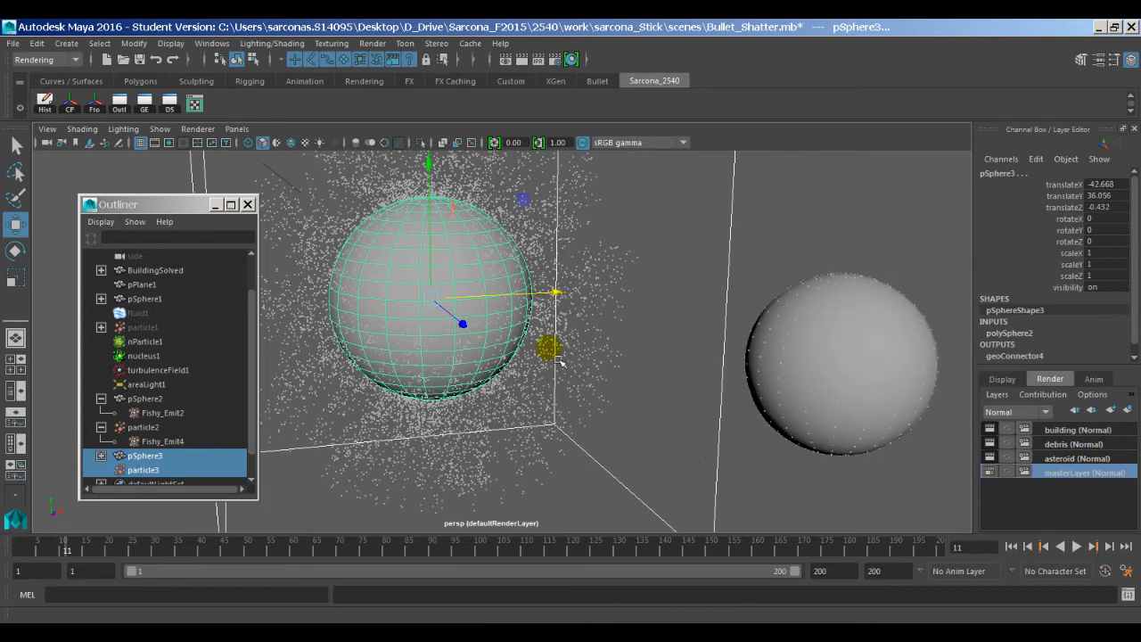
pyautogui.hotkey('ctrl', 'a')
pyautogui.click(526, 228)
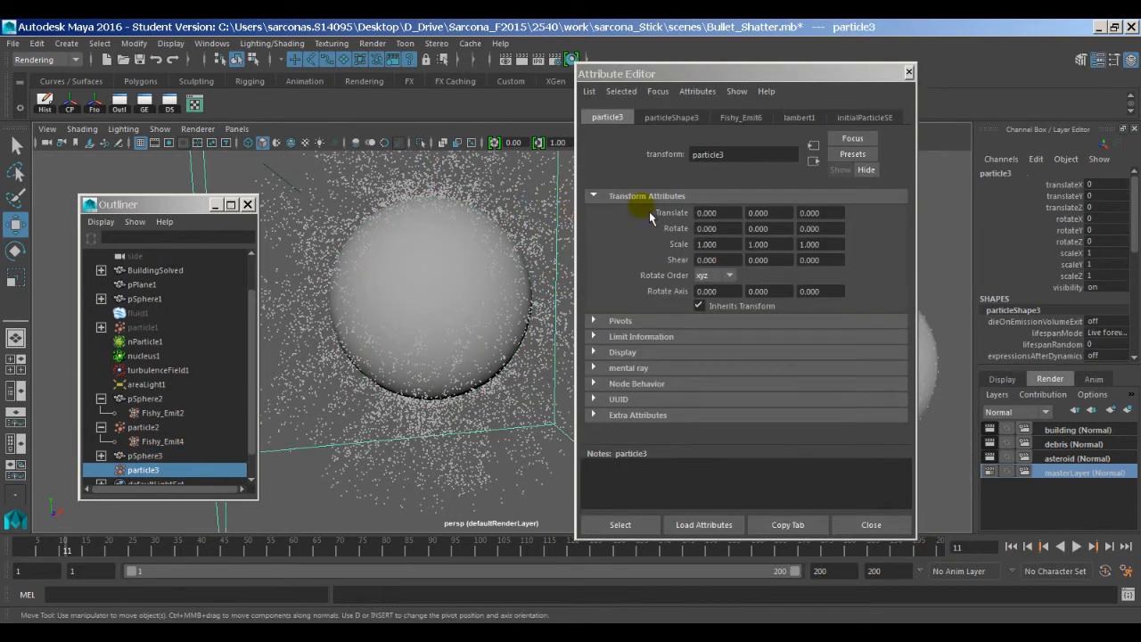
pyautogui.click(695, 118)
pyautogui.scroll(10, 698, 294)
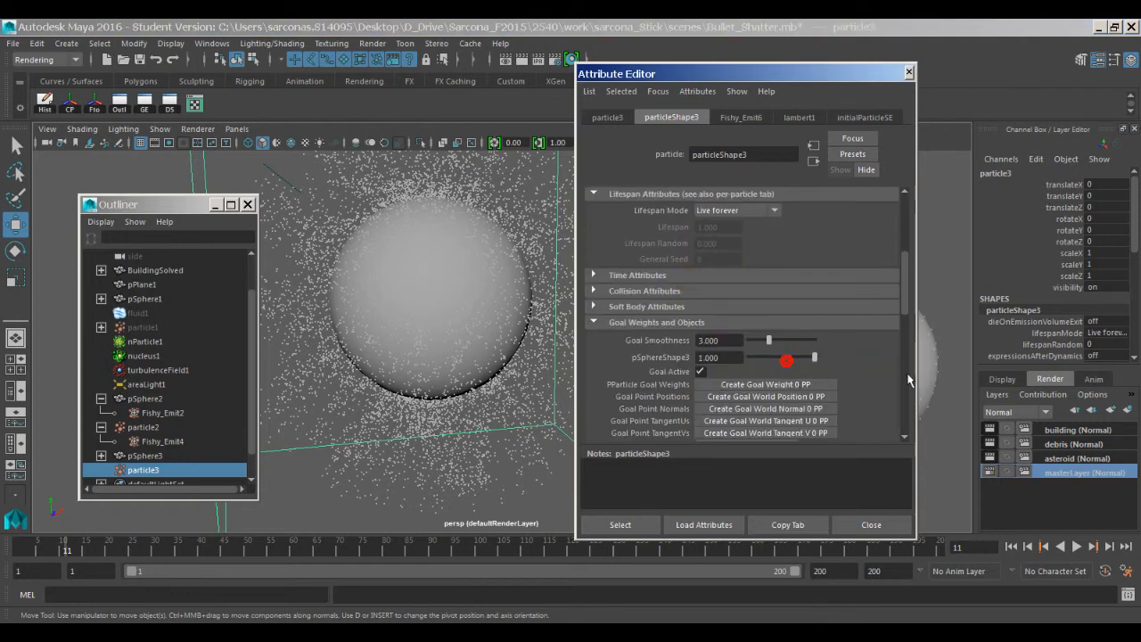
pyautogui.click(870, 524)
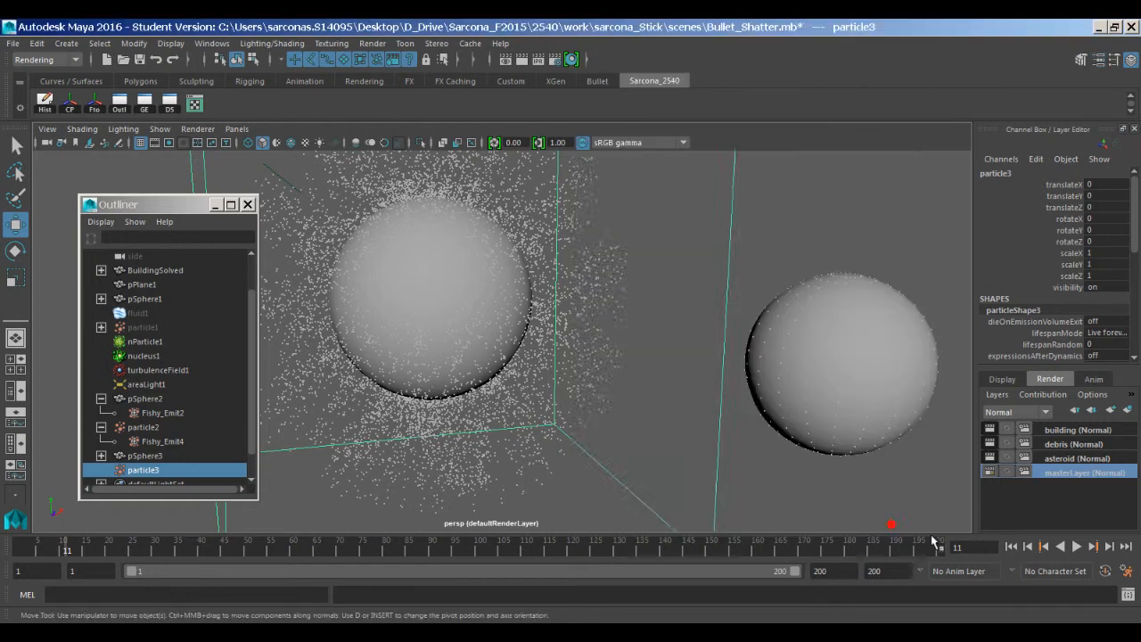
# Replay the simulation from the first frame to check how closely particle3 follows the sphere's surface
pyautogui.click(1011, 545)
pyautogui.hotkey('alt', 'v')
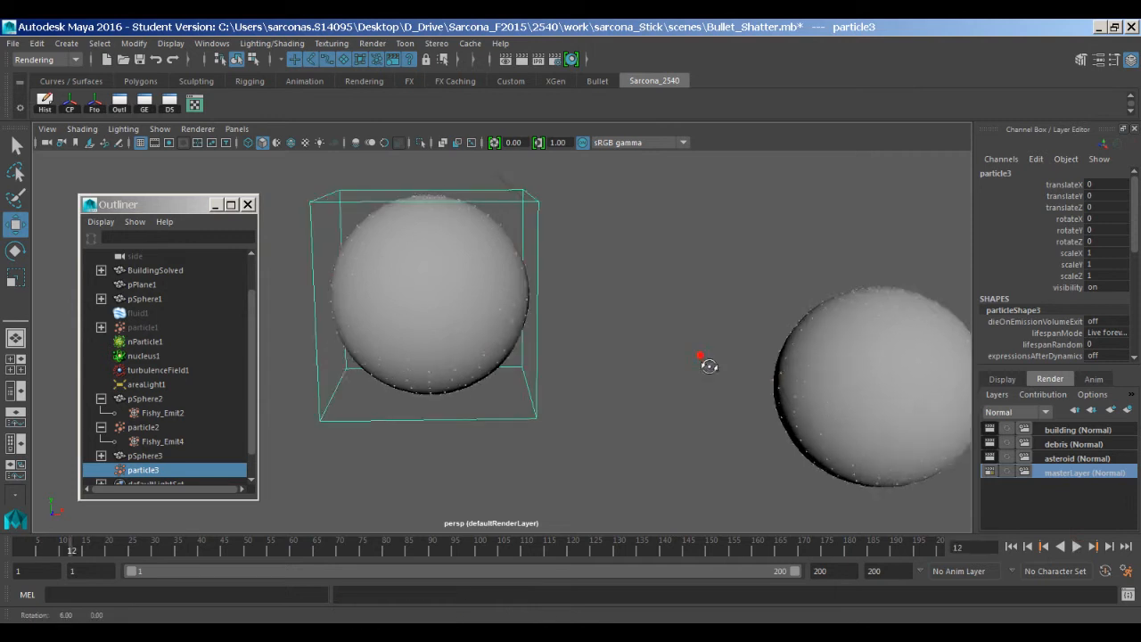
pyautogui.keyDown('alt'); pyautogui.moveTo(687, 391); pyautogui.dragTo(933, 445); pyautogui.keyUp('alt')
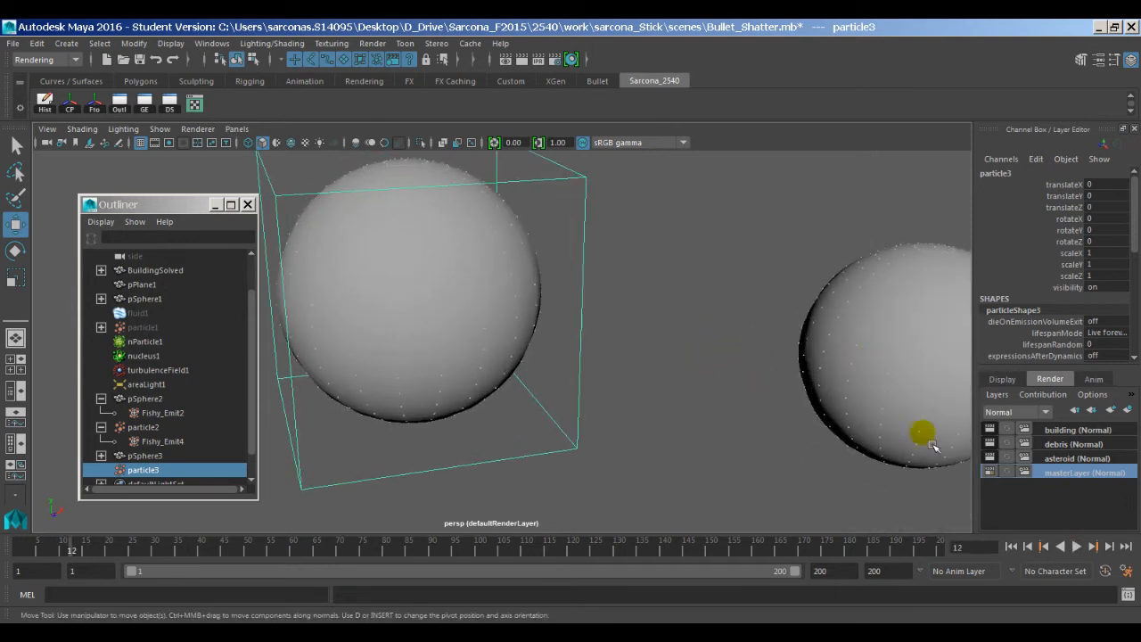
# Return to the start, advance to frame 2 and set particle3's initial state from that frame
pyautogui.click(1010, 546)
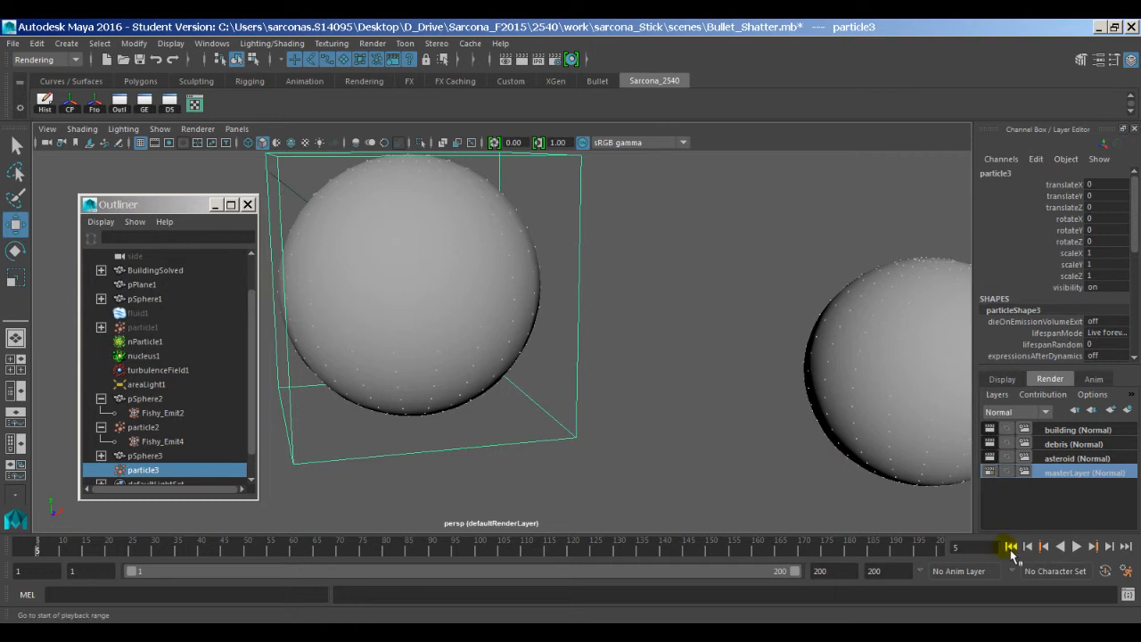
pyautogui.click(1010, 547)
pyautogui.click(1108, 546)
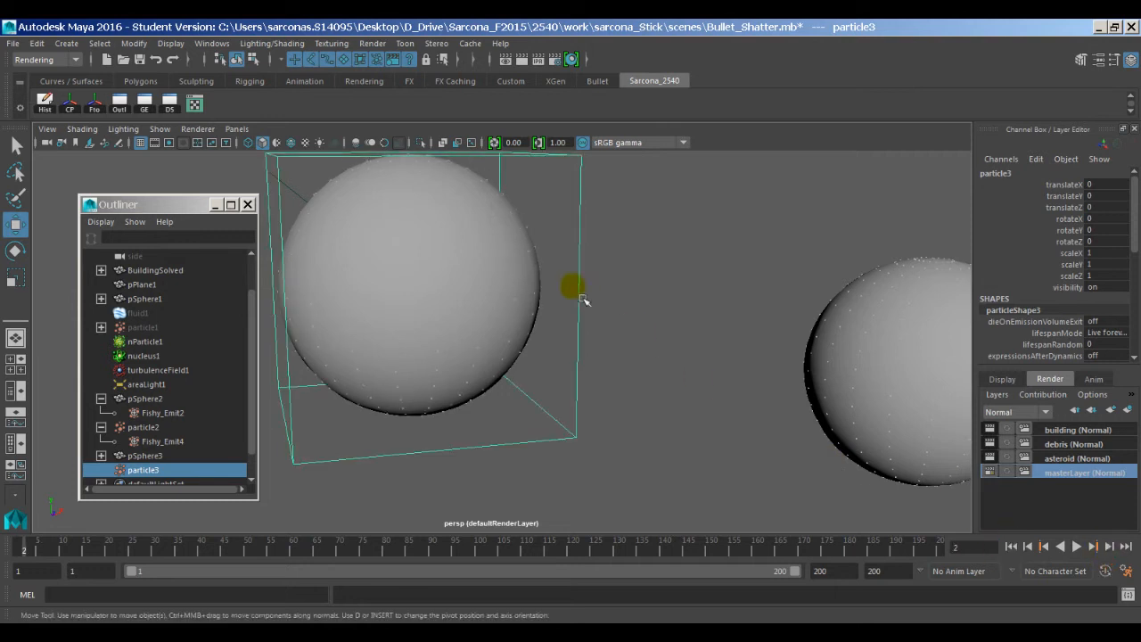
pyautogui.press('space')
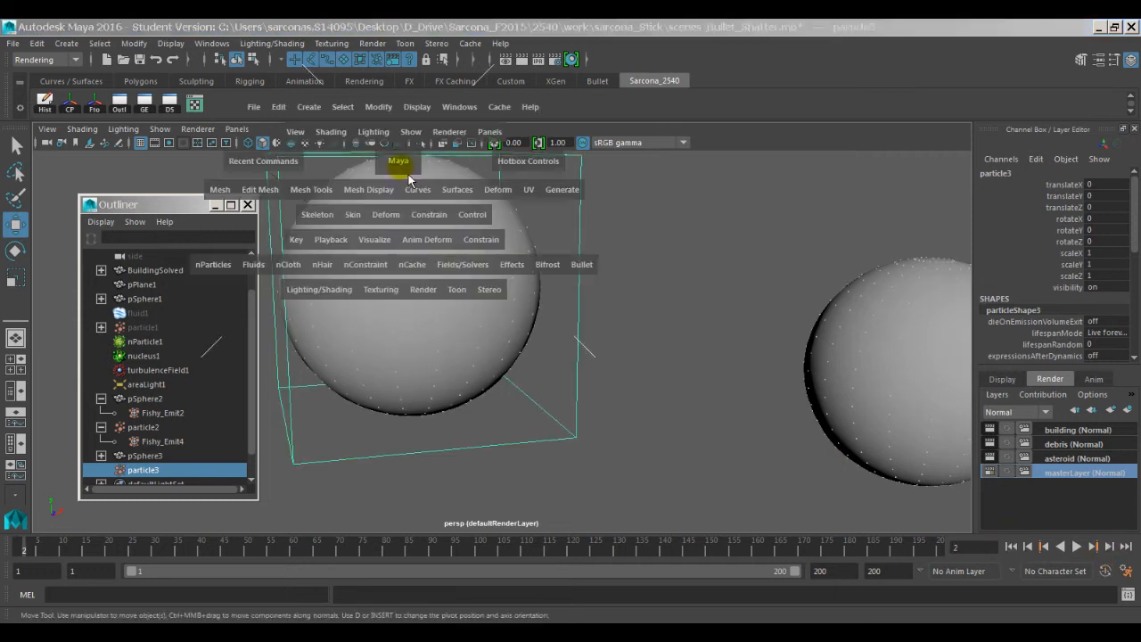
pyautogui.click(461, 265)
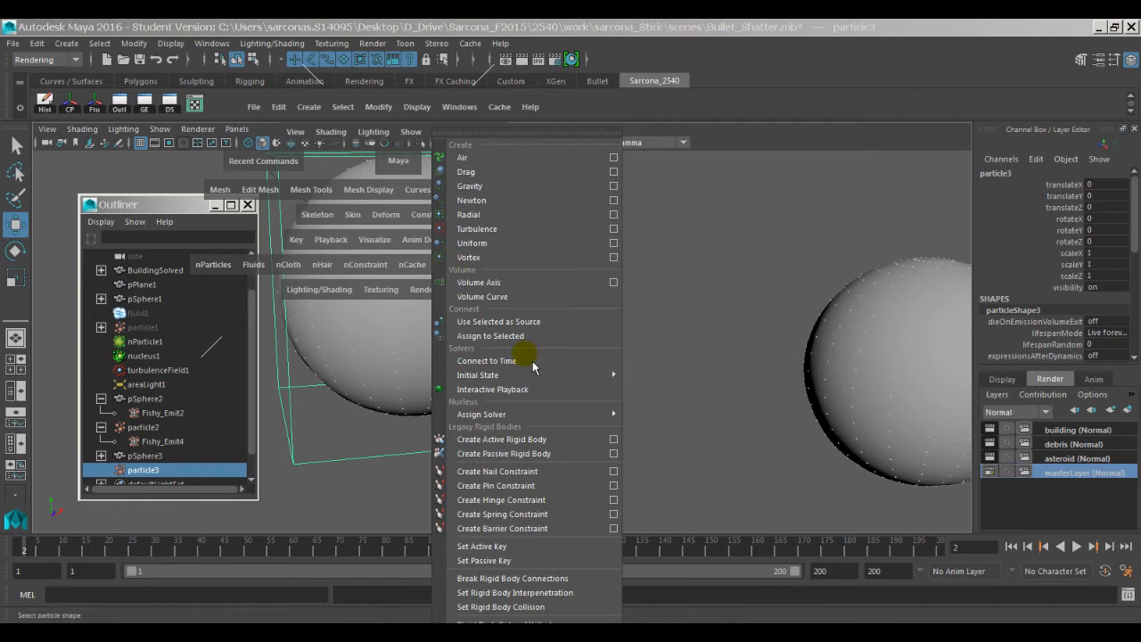
pyautogui.moveTo(524, 375)
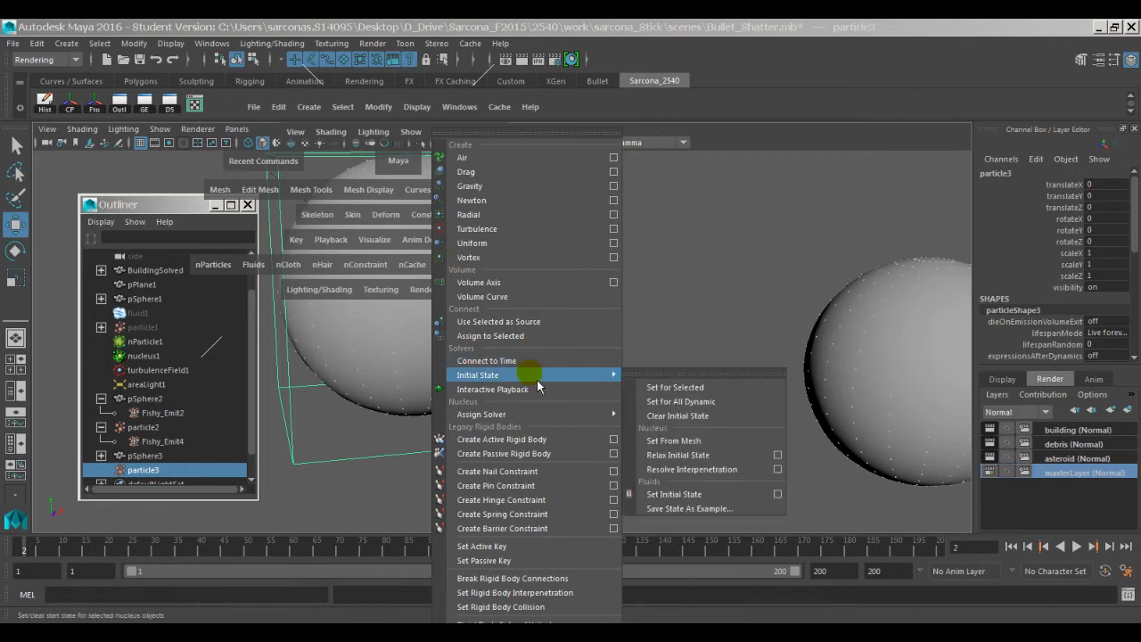
pyautogui.click(663, 388)
# Play the simulation from frame 1 to check particle3's initial state, and return to the start
pyautogui.click(1012, 546)
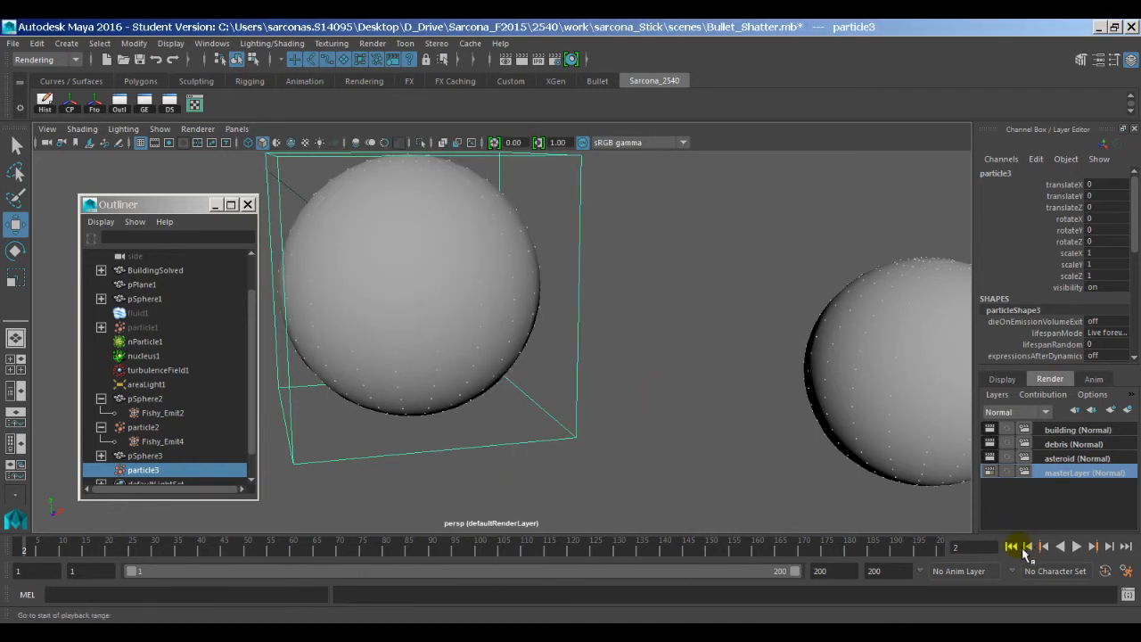
pyautogui.keyDown('alt'); pyautogui.moveTo(757, 376); pyautogui.dragTo(588, 365, button='right'); pyautogui.keyUp('alt')
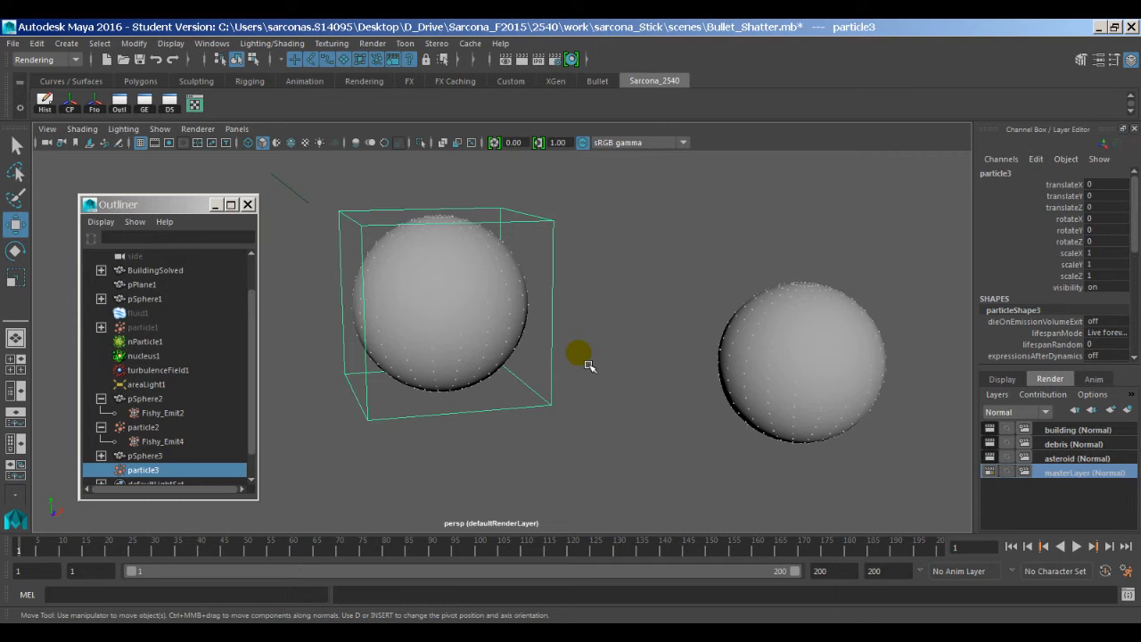
pyautogui.hotkey('alt', 'v')
pyautogui.press('Escape')
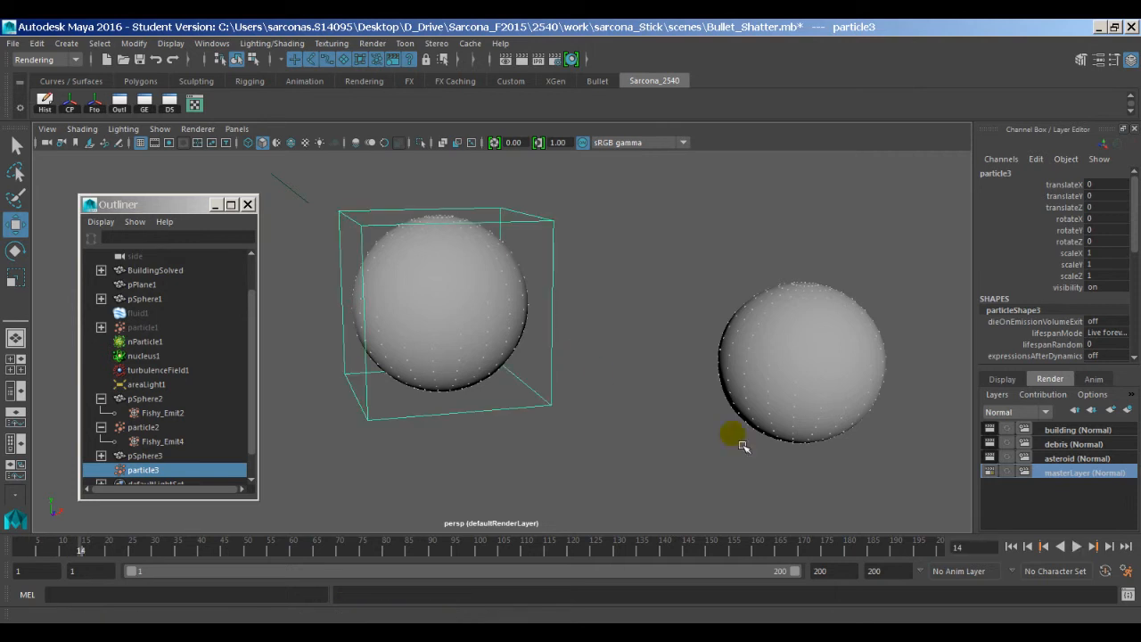
pyautogui.click(1010, 549)
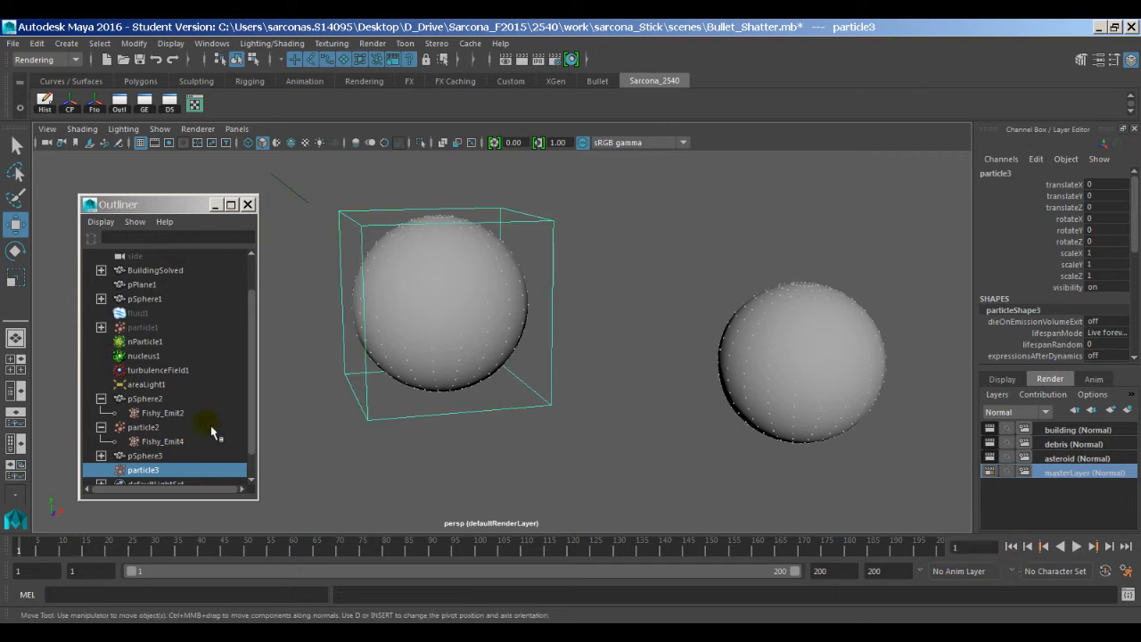
# Delete the Fishy_Emit6 emitter parented under pSphere3
pyautogui.scroll(-1, 166, 459)
pyautogui.click(100, 427)
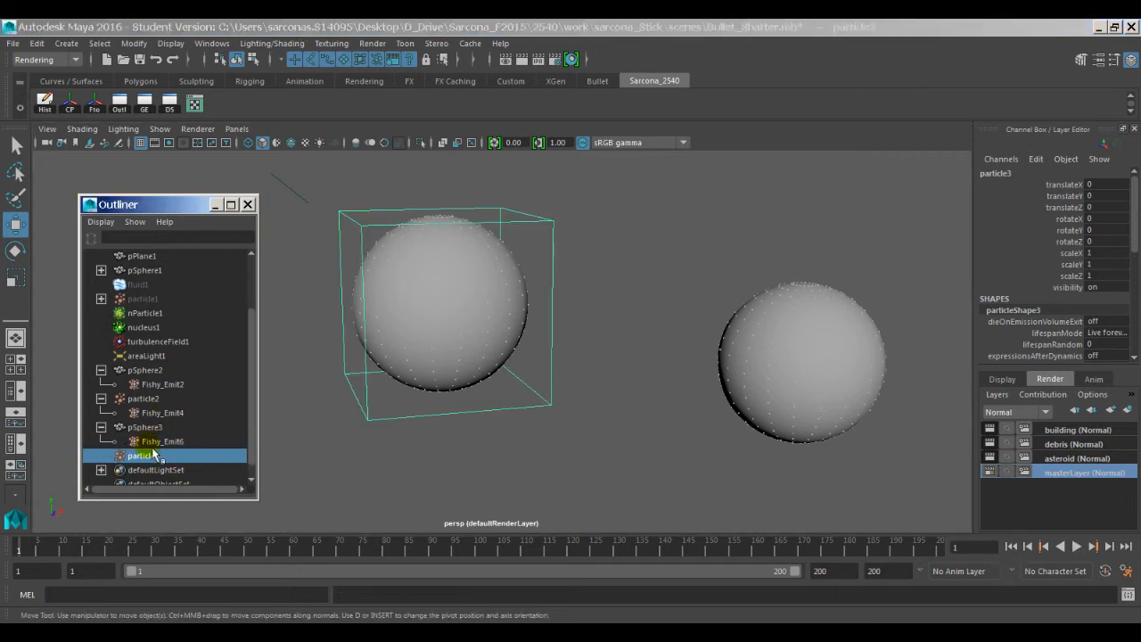
pyautogui.click(152, 441)
pyautogui.press('Delete')
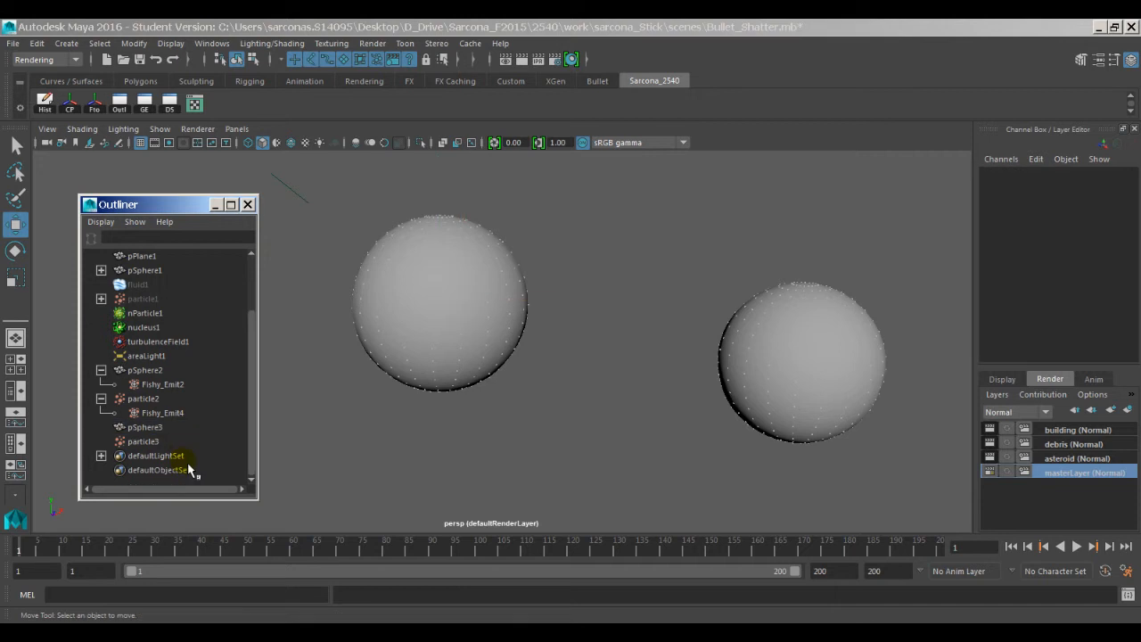
# Make particle3 emit nParticles using the Emit from Object command
pyautogui.keyDown('alt'); pyautogui.moveTo(523, 374); pyautogui.dragTo(650, 366, button='right'); pyautogui.keyUp('alt')
pyautogui.click(185, 441)
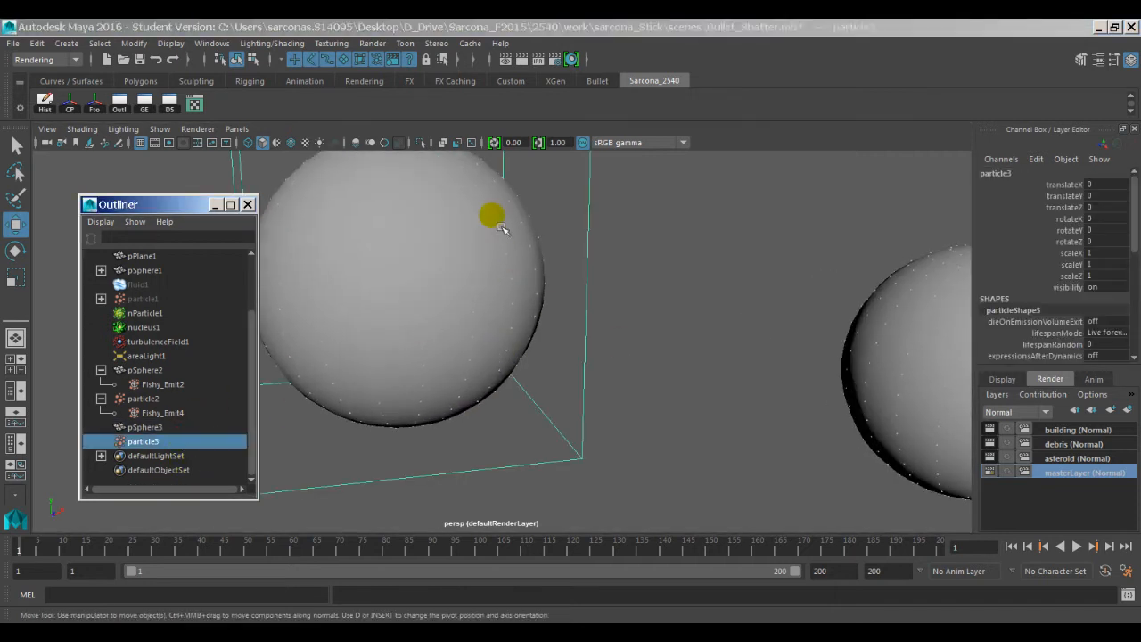
pyautogui.press('space')
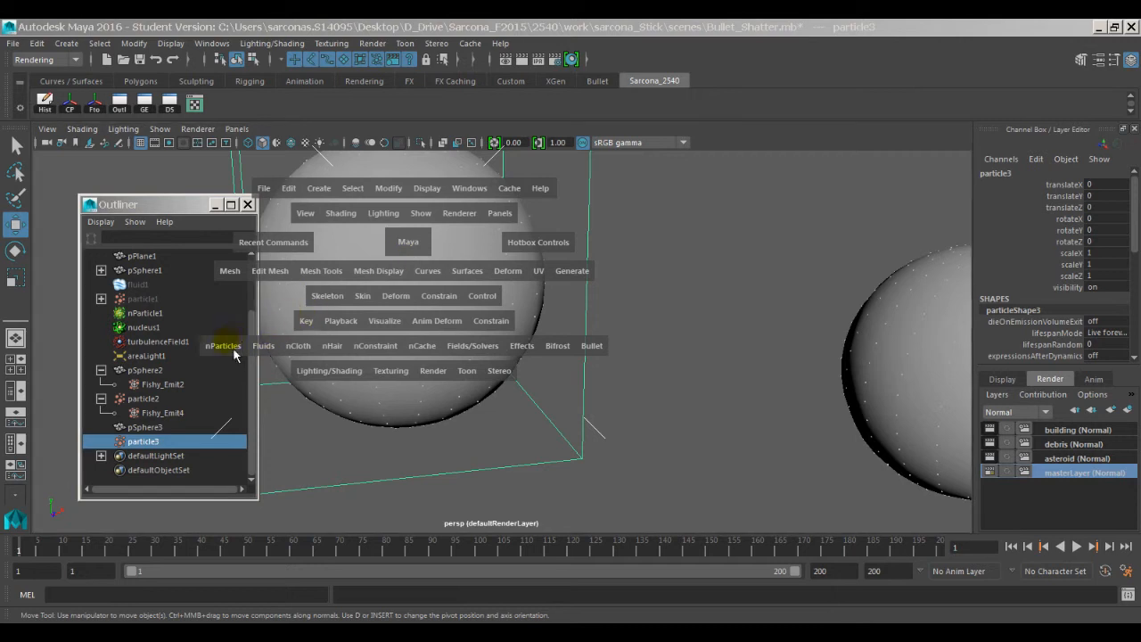
pyautogui.moveTo(222, 345); pyautogui.dragTo(300, 491)
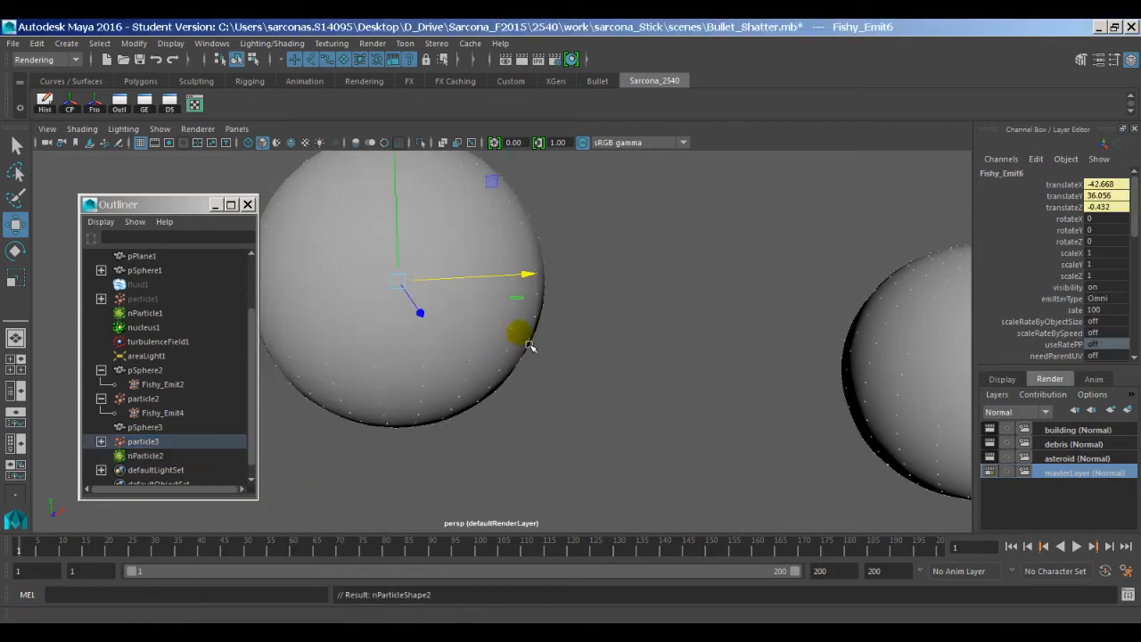
# Play the simulation to preview particle3's emission, and delete the nParticle2 object
pyautogui.keyDown('alt'); pyautogui.moveTo(505, 336); pyautogui.dragTo(361, 325, button='right'); pyautogui.keyUp('alt')
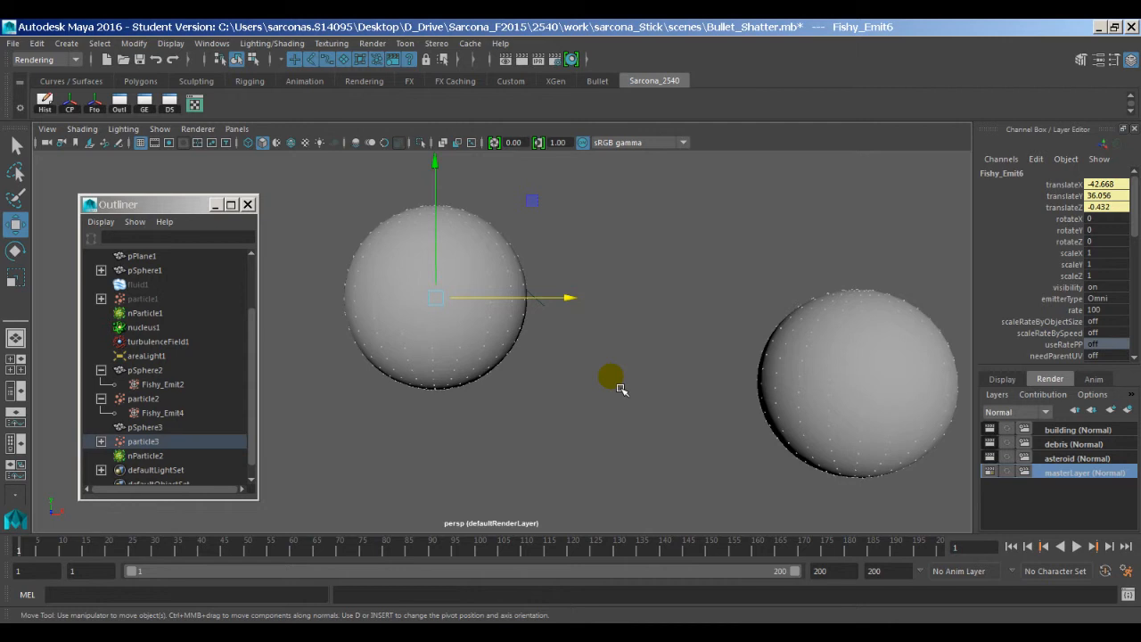
pyautogui.hotkey('alt', 'v')
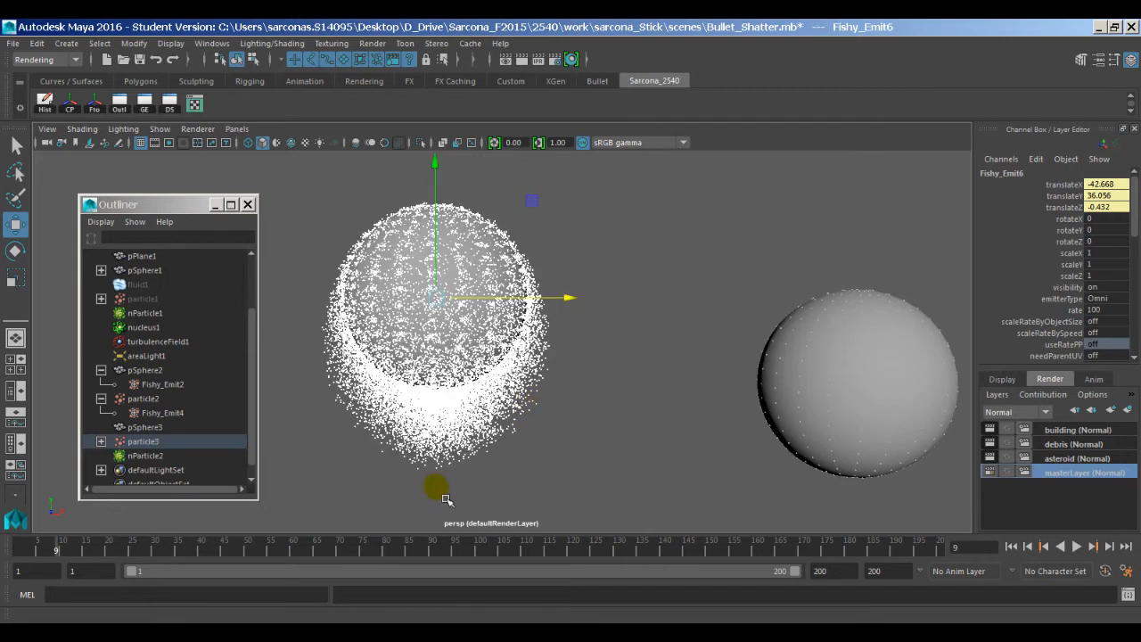
pyautogui.click(501, 434)
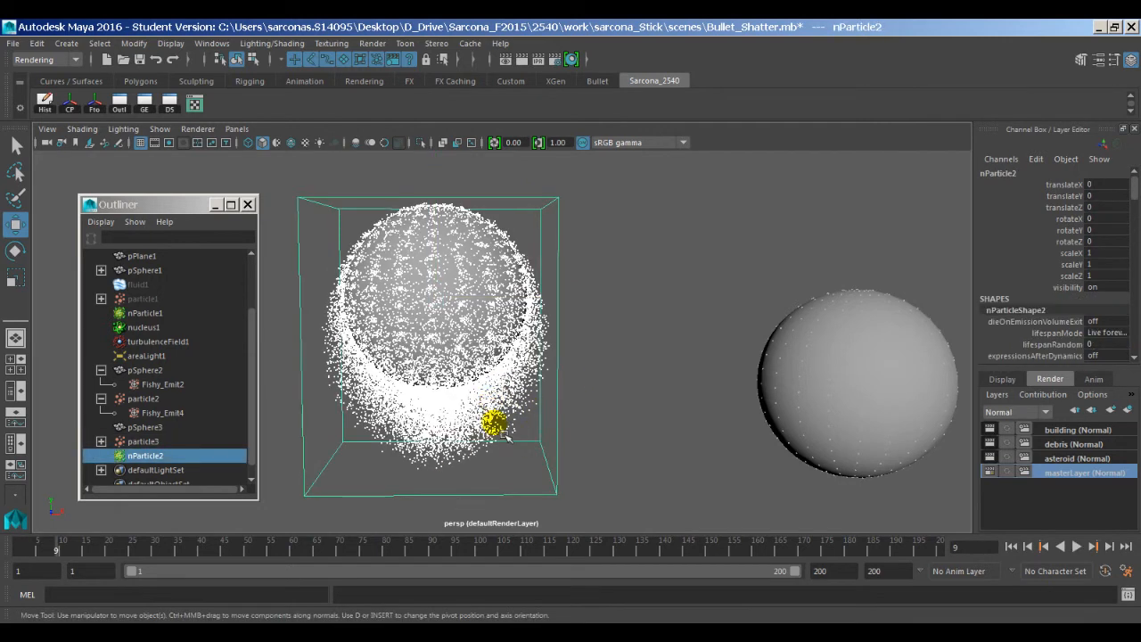
pyautogui.press('Delete')
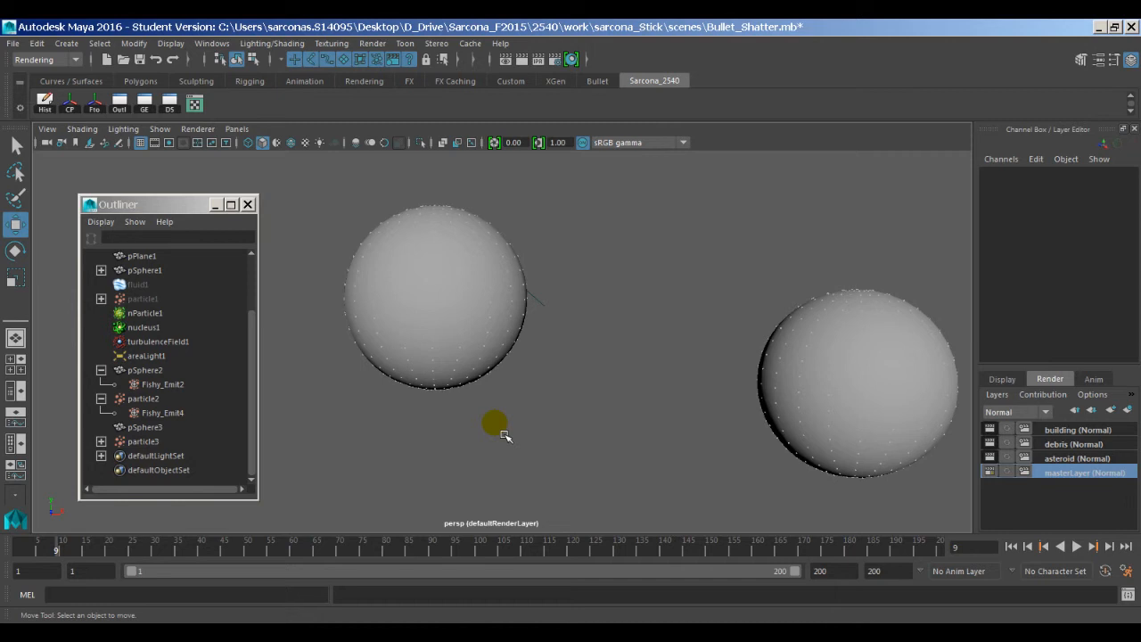
# Play the simulation with the building in view to check its fiery explosion, and return to the start frame
pyautogui.keyDown('alt'); pyautogui.moveTo(927, 366); pyautogui.dragTo(672, 358, button='middle'); pyautogui.keyUp('alt')
pyautogui.keyDown('alt'); pyautogui.moveTo(859, 368); pyautogui.dragTo(634, 366, button='right'); pyautogui.keyUp('alt')
pyautogui.keyDown('alt'); pyautogui.moveTo(928, 386); pyautogui.dragTo(680, 384, button='middle'); pyautogui.keyUp('alt')
pyautogui.keyDown('alt'); pyautogui.moveTo(739, 375); pyautogui.dragTo(639, 378, button='right'); pyautogui.keyUp('alt')
pyautogui.keyDown('alt'); pyautogui.moveTo(725, 404); pyautogui.dragTo(655, 398, button='right'); pyautogui.keyUp('alt')
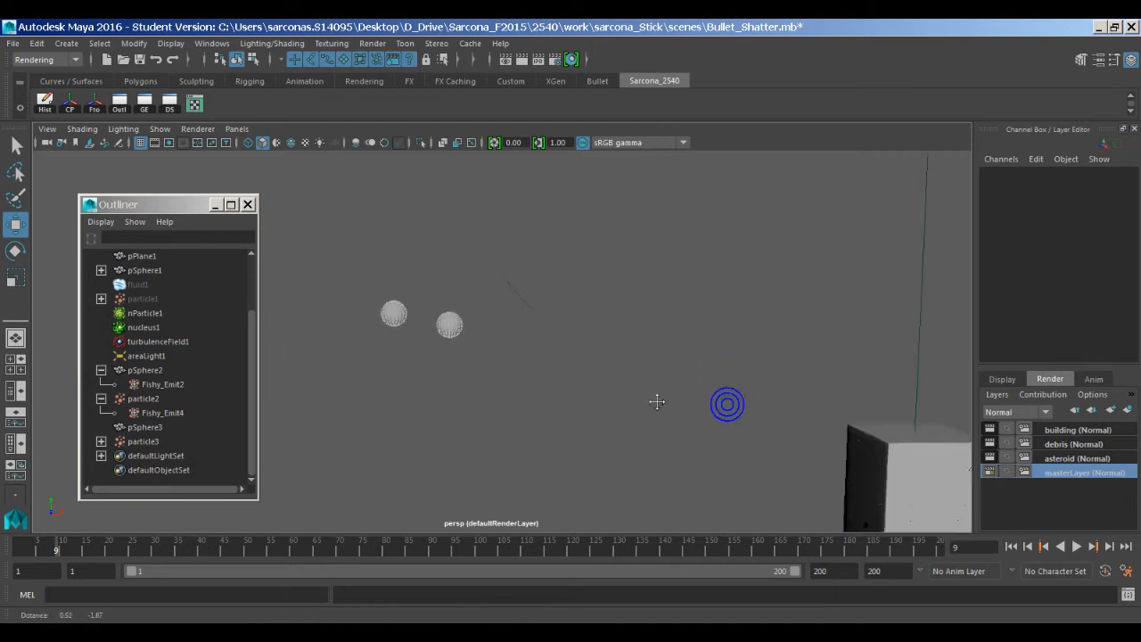
pyautogui.keyDown('alt'); pyautogui.moveTo(899, 465); pyautogui.dragTo(802, 398, button='middle'); pyautogui.keyUp('alt')
pyautogui.hotkey('alt', 'v')
pyautogui.press('Escape')
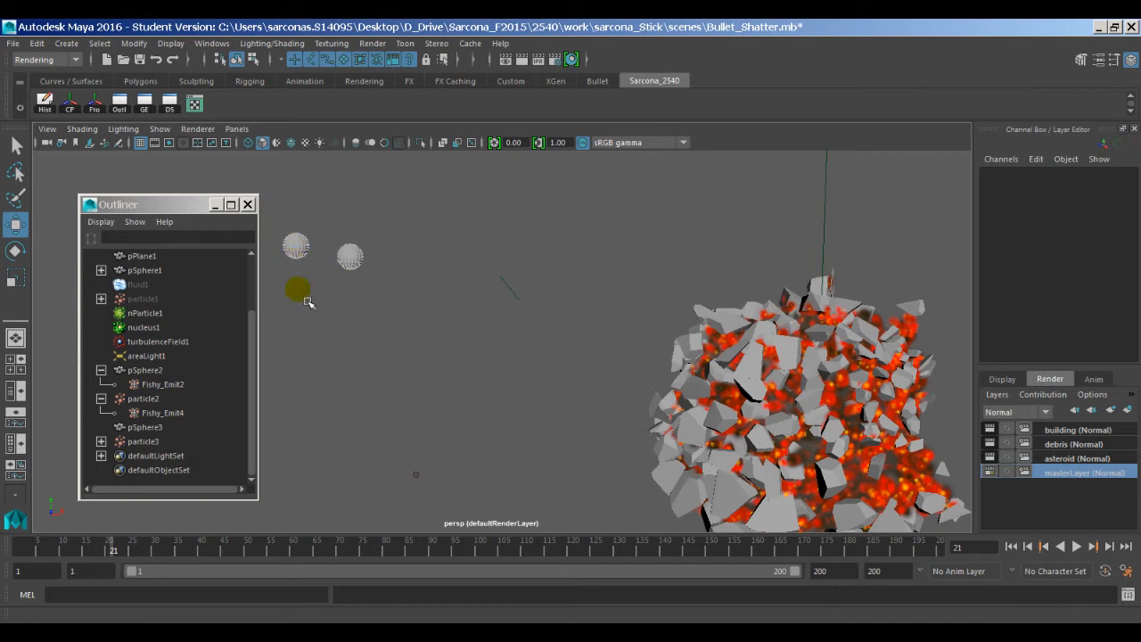
pyautogui.keyDown('alt'); pyautogui.moveTo(300, 288); pyautogui.dragTo(788, 466, button='middle'); pyautogui.keyUp('alt')
pyautogui.keyDown('alt'); pyautogui.moveTo(512, 387); pyautogui.dragTo(797, 408, button='right'); pyautogui.keyUp('alt')
pyautogui.keyDown('alt'); pyautogui.moveTo(626, 363); pyautogui.dragTo(459, 403, button='middle'); pyautogui.keyUp('alt')
pyautogui.keyDown('alt'); pyautogui.moveTo(511, 400); pyautogui.dragTo(907, 381, button='right'); pyautogui.keyUp('alt')
pyautogui.keyDown('alt'); pyautogui.moveTo(560, 381); pyautogui.dragTo(618, 374, button='middle'); pyautogui.keyUp('alt')
pyautogui.keyDown('alt'); pyautogui.moveTo(613, 367); pyautogui.dragTo(879, 461, button='right'); pyautogui.keyUp('alt')
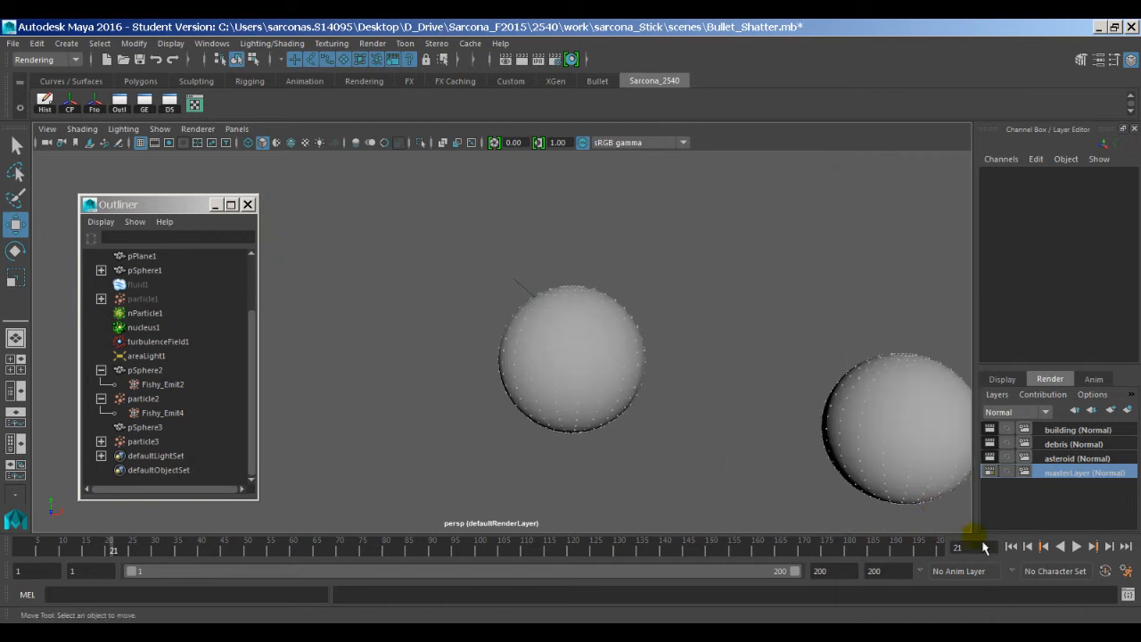
pyautogui.click(1011, 552)
# Open the Dynamic Relationships Editor and list the emitters available to nParticle1
pyautogui.click(212, 42)
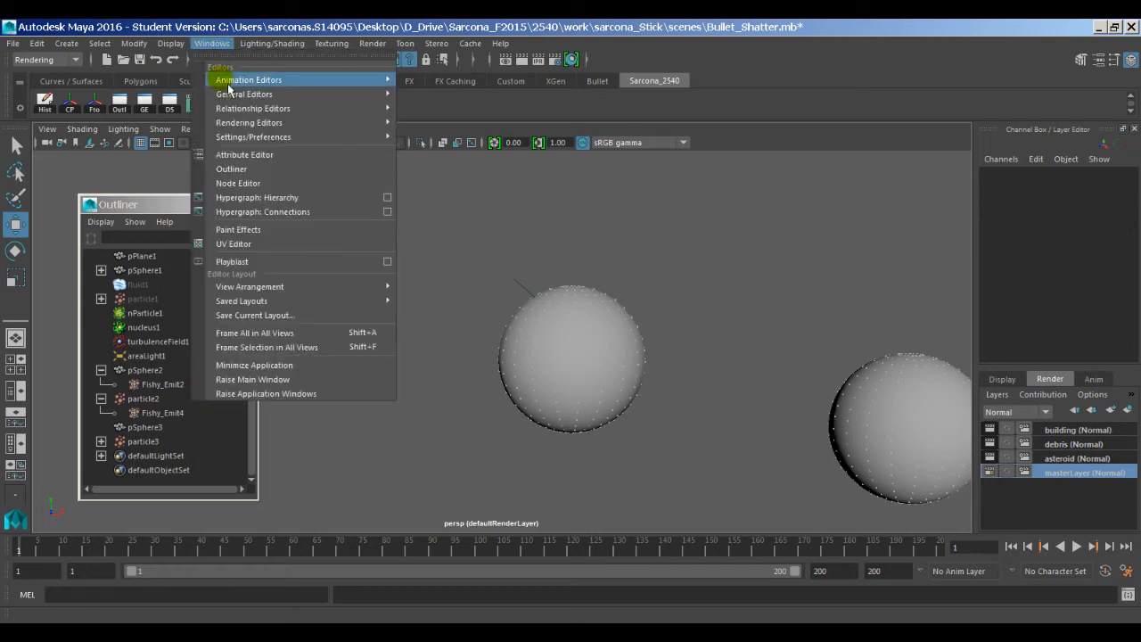
pyautogui.moveTo(264, 108)
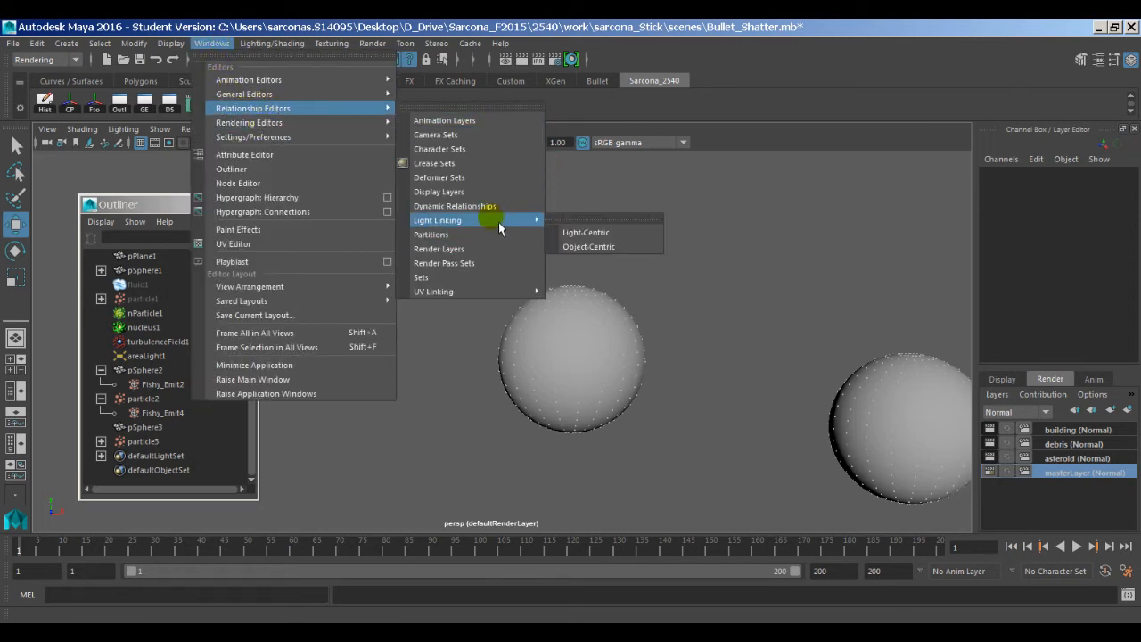
pyautogui.click(499, 207)
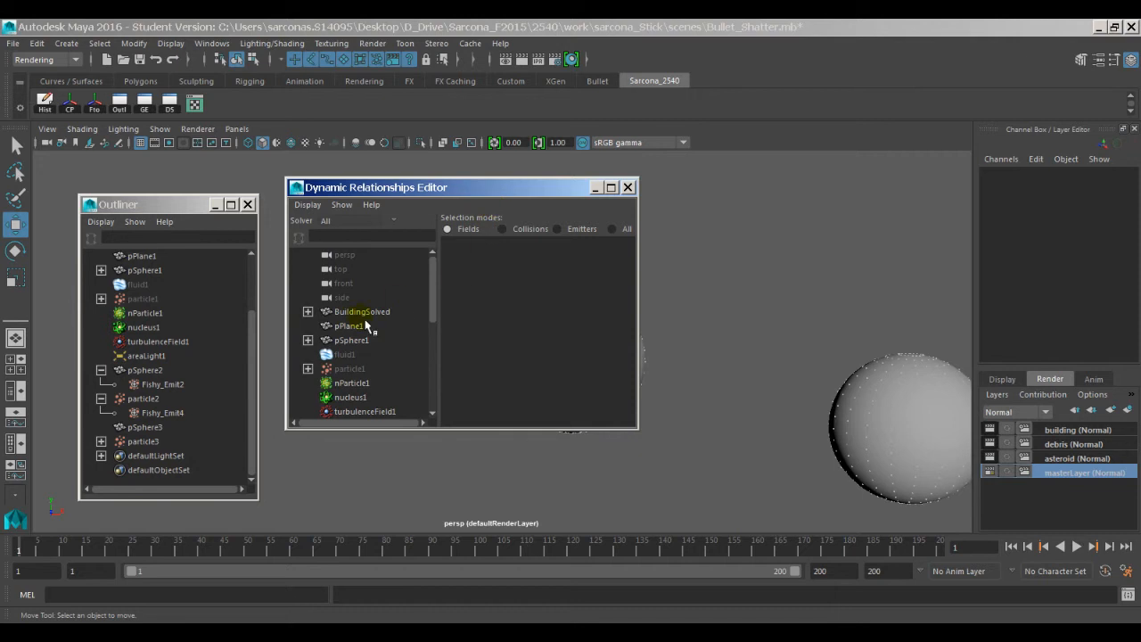
pyautogui.scroll(-2, 365, 326)
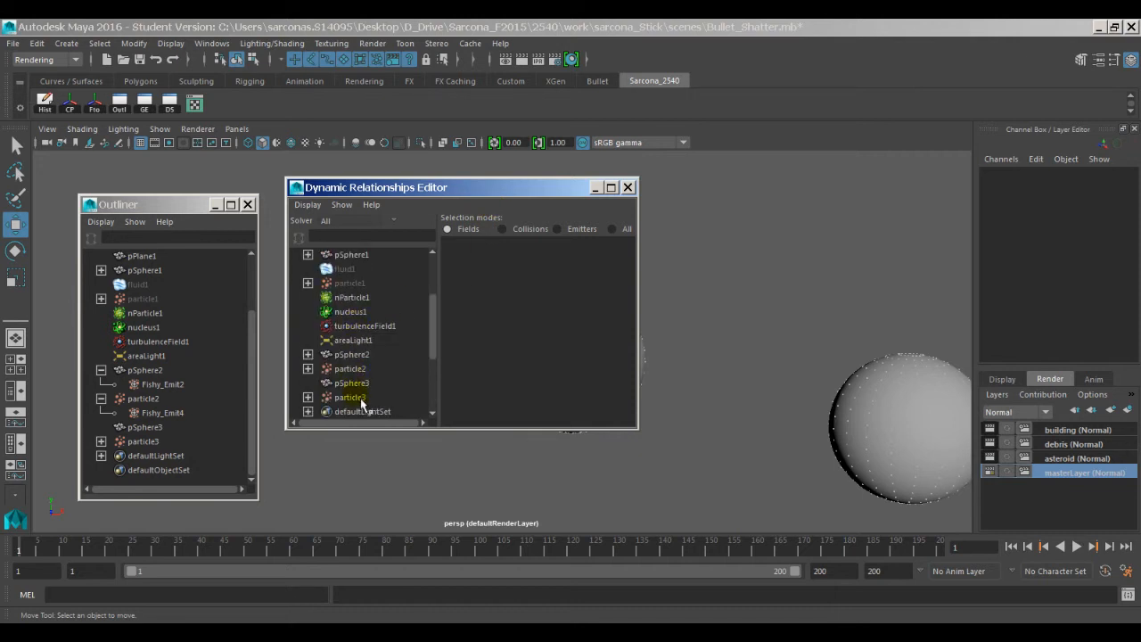
pyautogui.click(351, 396)
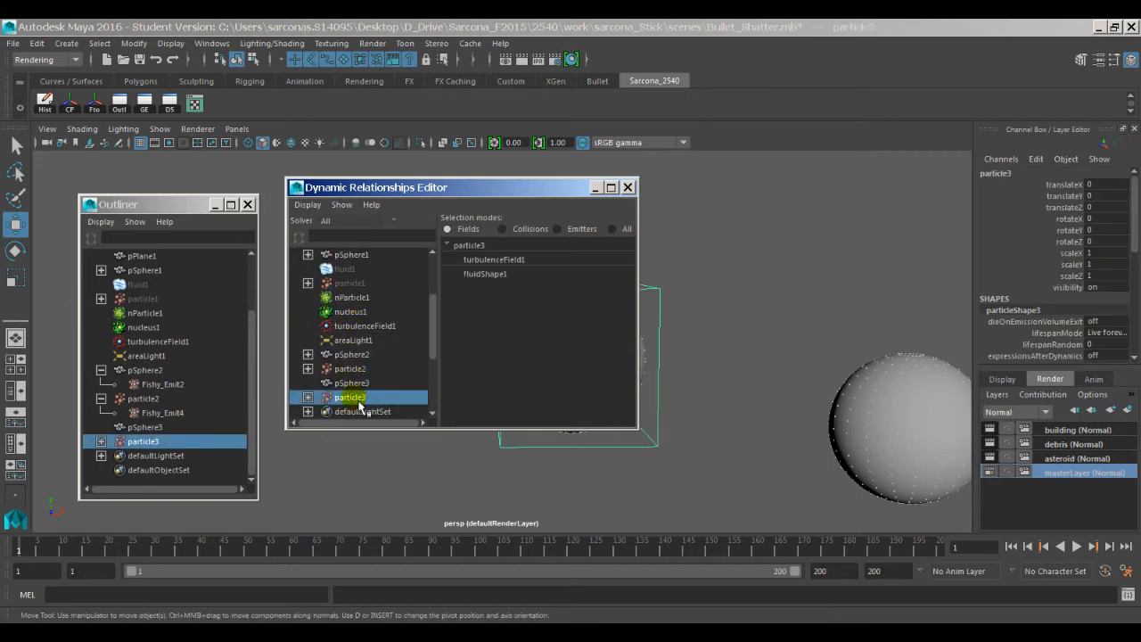
pyautogui.click(352, 299)
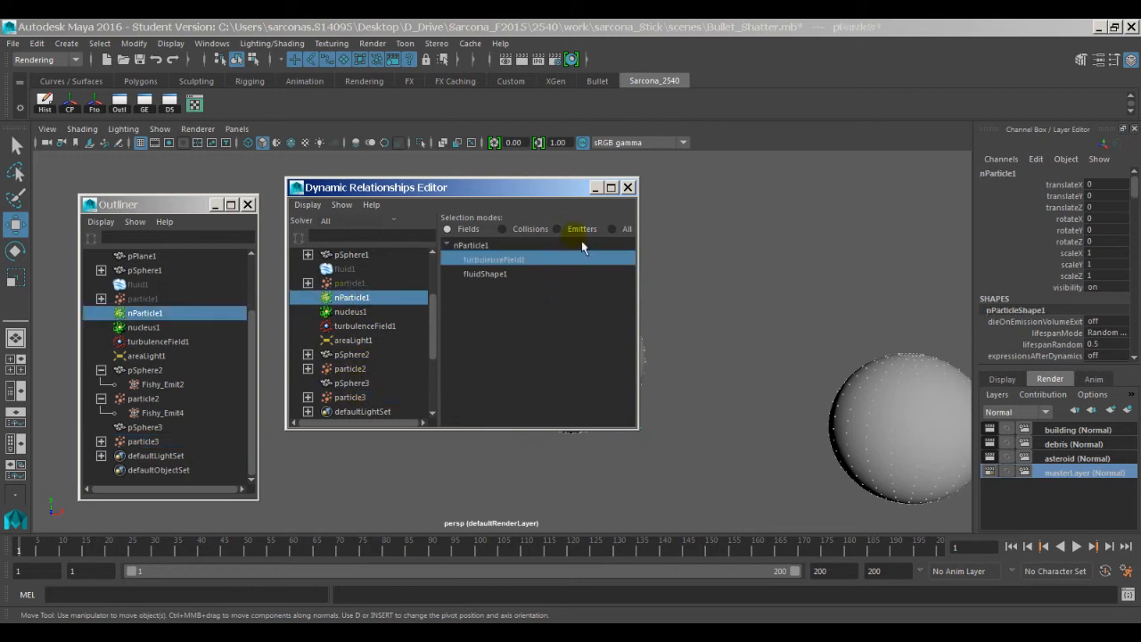
pyautogui.click(558, 229)
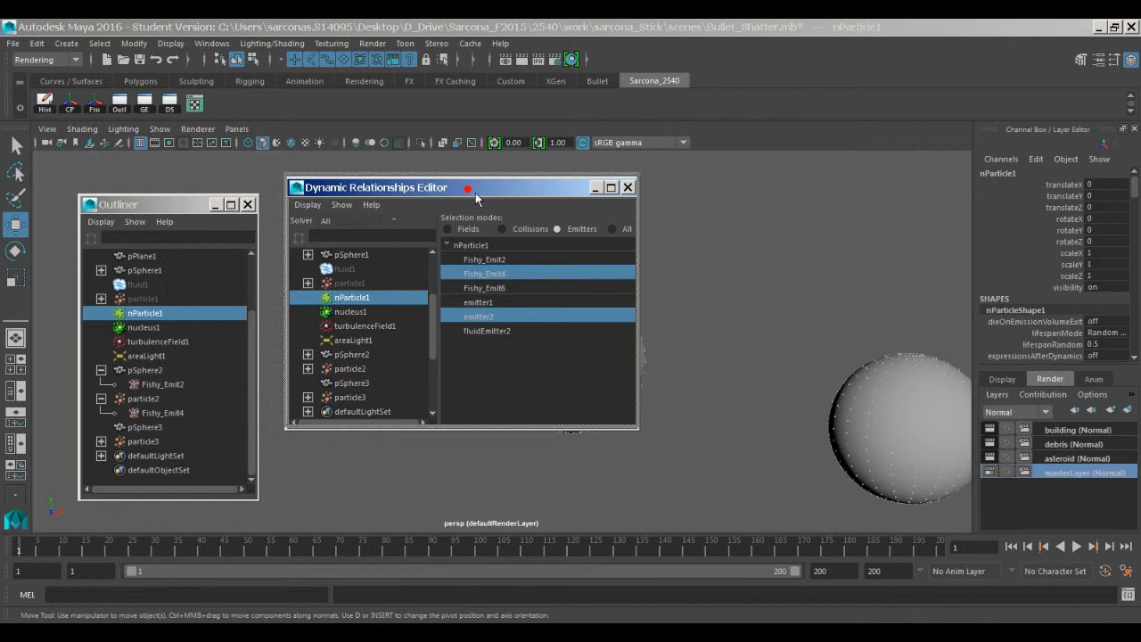
# Identify the emitter parented under particle3 and connect that emitter, Fishy_Emit6, to nParticle1
pyautogui.moveTo(473, 191); pyautogui.dragTo(457, 145)
pyautogui.click(101, 442)
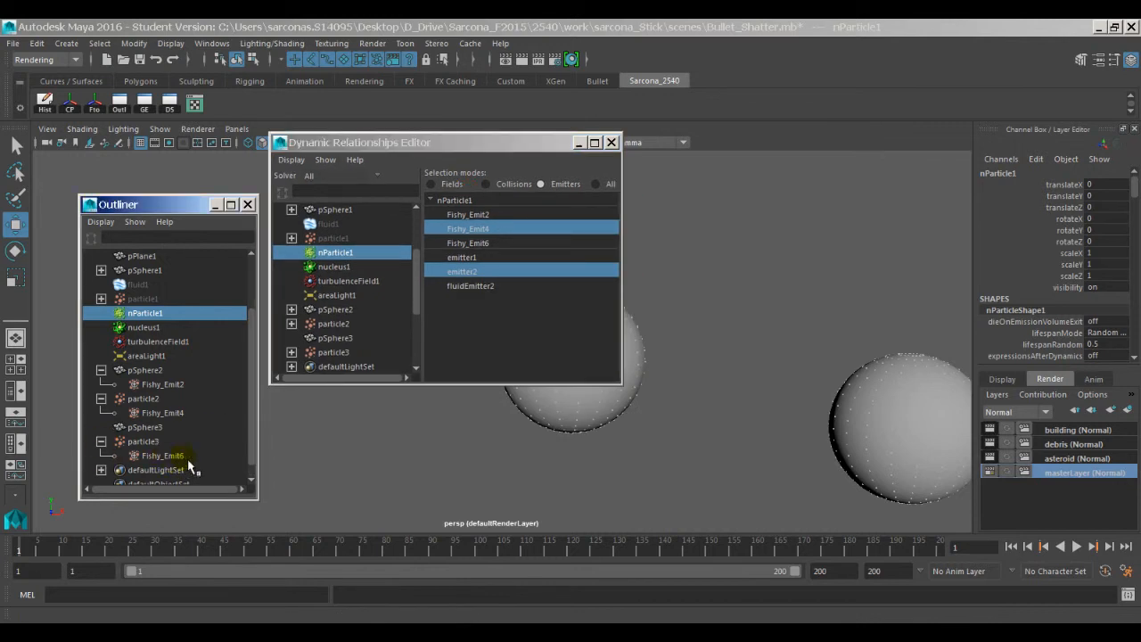
pyautogui.click(514, 243)
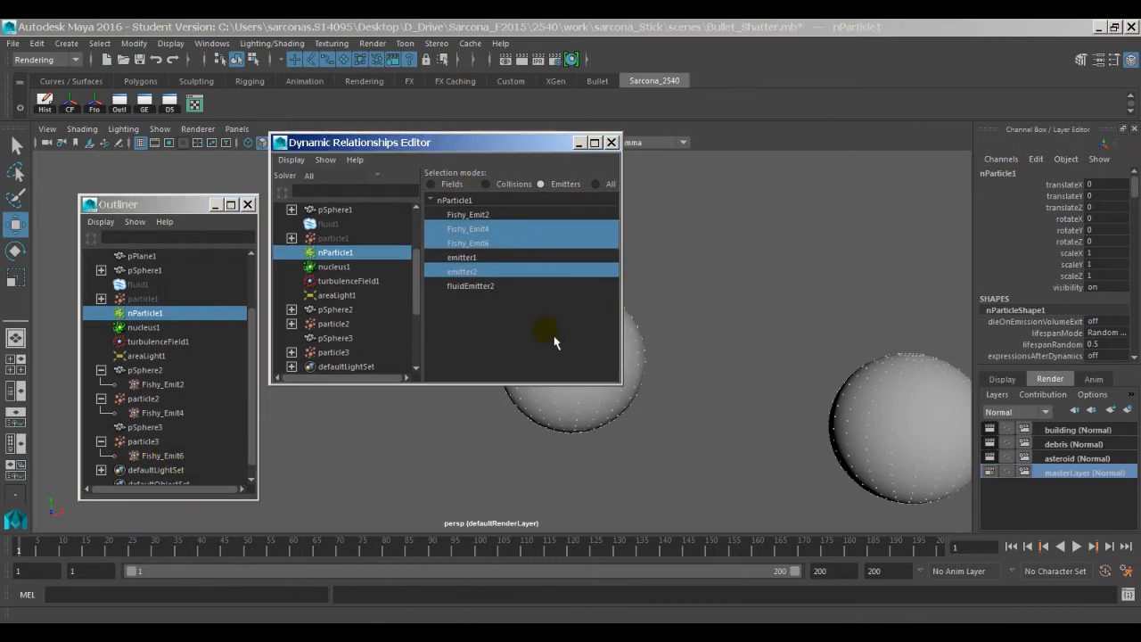
# Rename the Fishy_Emit6 emitter under particle3 as emitter4
pyautogui.doubleClick(185, 457)
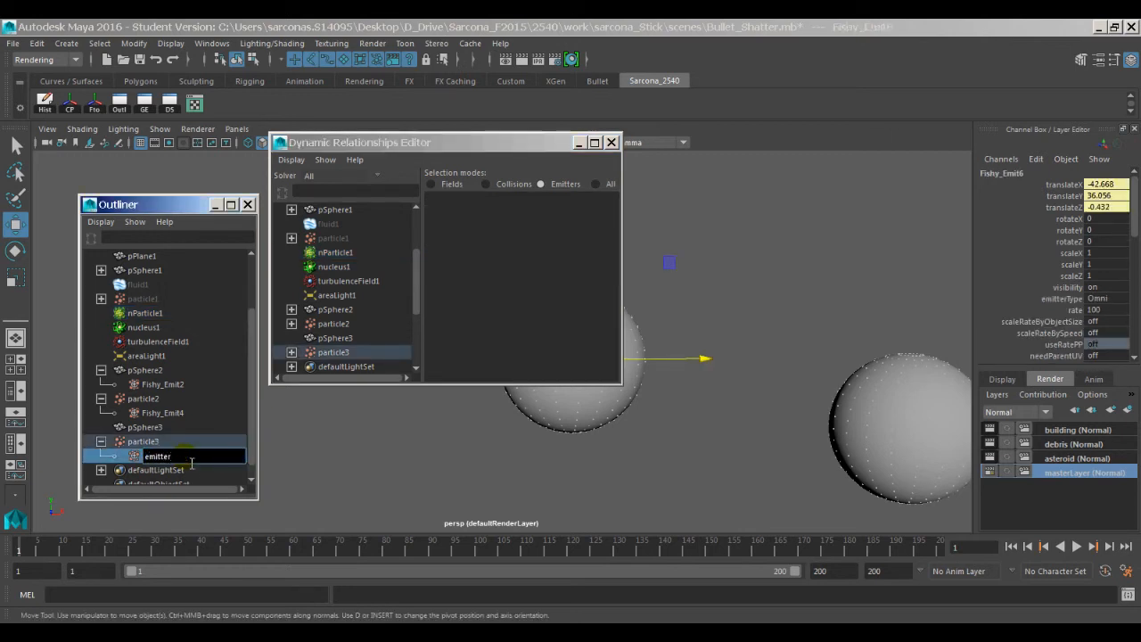
pyautogui.write('emitter4')
pyautogui.press('Return')
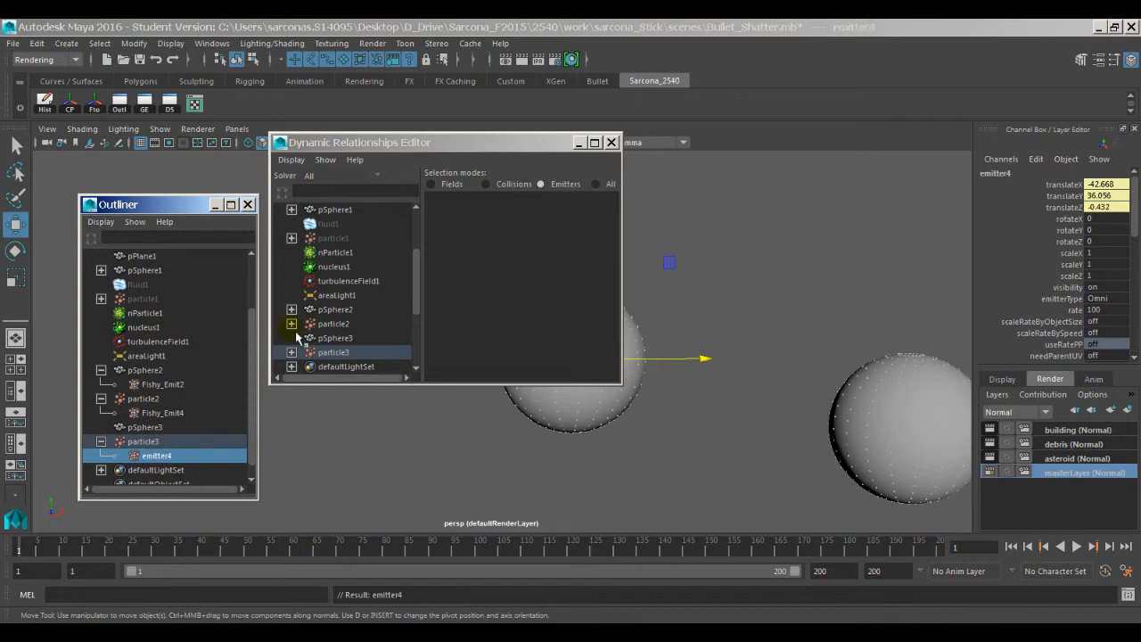
# Check the emitter connections of particle3 and nParticle1, and move the relationships editor clear of the spheres
pyautogui.click(332, 355)
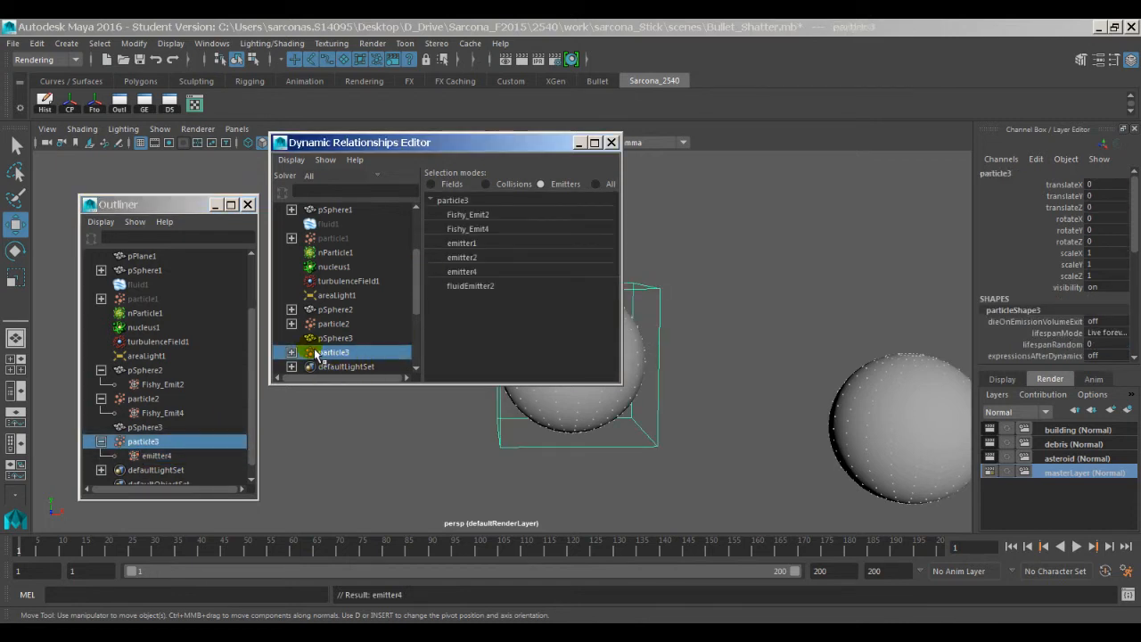
pyautogui.click(353, 254)
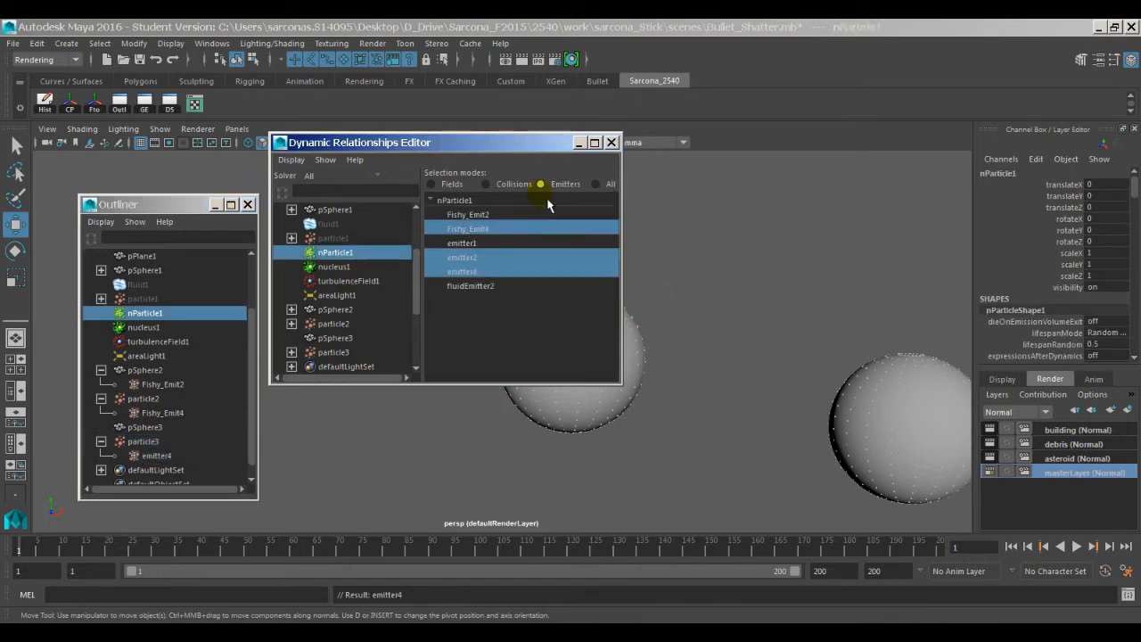
pyautogui.moveTo(492, 154); pyautogui.dragTo(896, 93)
pyautogui.click(876, 175)
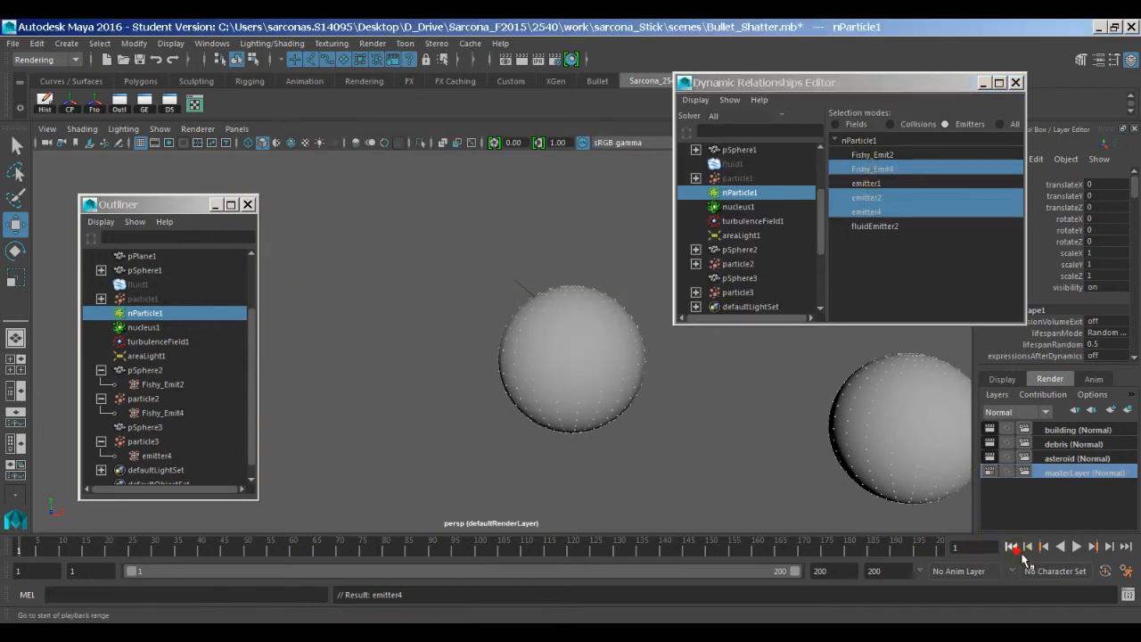
# Play the simulation to check nParticle1's smoke emission around the sphere, and return to the start frame
pyautogui.keyDown('alt'); pyautogui.moveTo(882, 490); pyautogui.dragTo(631, 447, button='right'); pyautogui.keyUp('alt')
pyautogui.hotkey('alt', 'v')
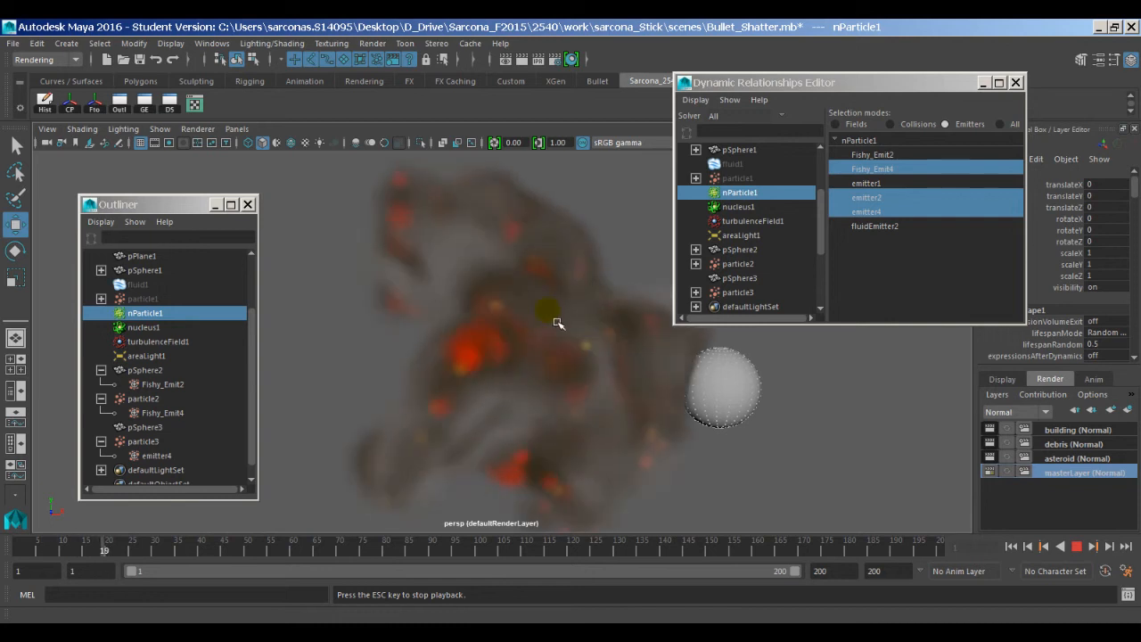
pyautogui.press('Escape')
pyautogui.keyDown('alt'); pyautogui.moveTo(633, 392); pyautogui.dragTo(534, 401); pyautogui.keyUp('alt')
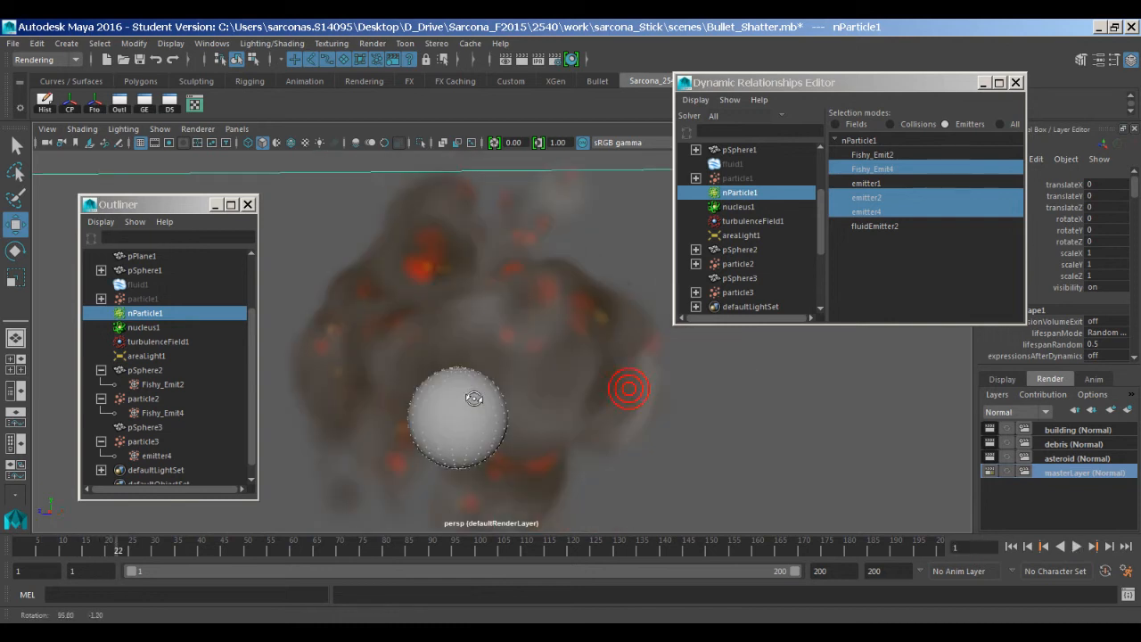
pyautogui.click(1010, 546)
# Examine the particles on the sphere's surface up close and select particle3
pyautogui.keyDown('alt'); pyautogui.moveTo(683, 451); pyautogui.dragTo(820, 468); pyautogui.keyUp('alt')
pyautogui.keyDown('alt'); pyautogui.moveTo(789, 458); pyautogui.dragTo(1016, 466, button='right'); pyautogui.keyUp('alt')
pyautogui.keyDown('alt'); pyautogui.moveTo(713, 454); pyautogui.dragTo(550, 446, button='middle'); pyautogui.keyUp('alt')
pyautogui.keyDown('alt'); pyautogui.moveTo(596, 442); pyautogui.dragTo(844, 445, button='right'); pyautogui.keyUp('alt')
pyautogui.keyDown('alt'); pyautogui.moveTo(855, 438); pyautogui.dragTo(828, 422); pyautogui.keyUp('alt')
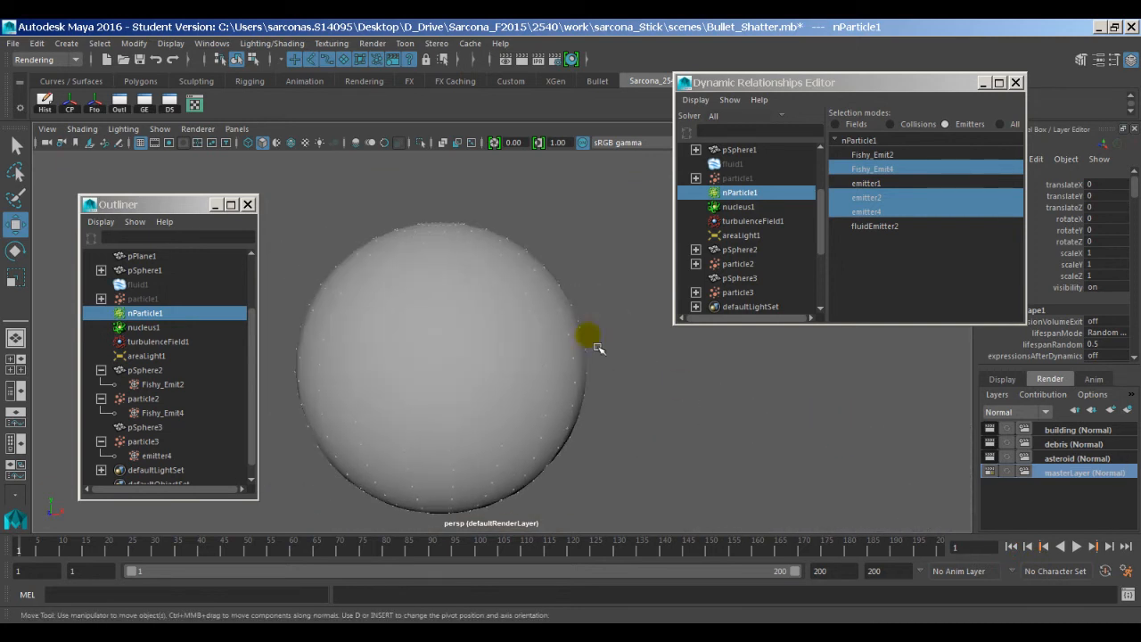
pyautogui.click(569, 312)
pyautogui.moveTo(569, 294); pyautogui.dragTo(598, 226)
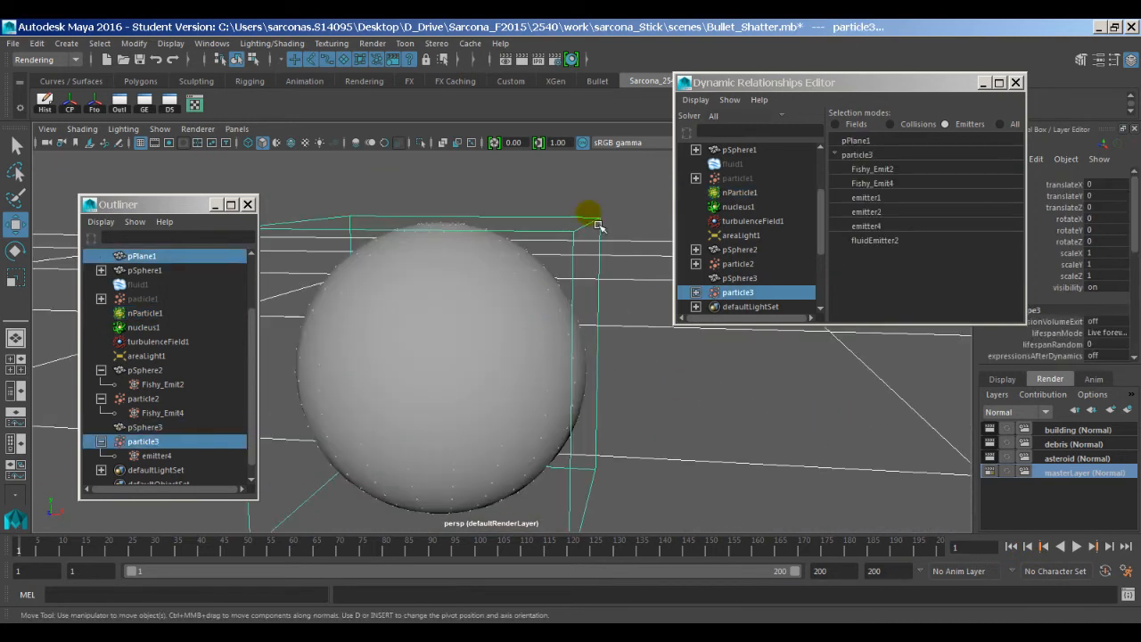
pyautogui.click(509, 247)
pyautogui.click(499, 255)
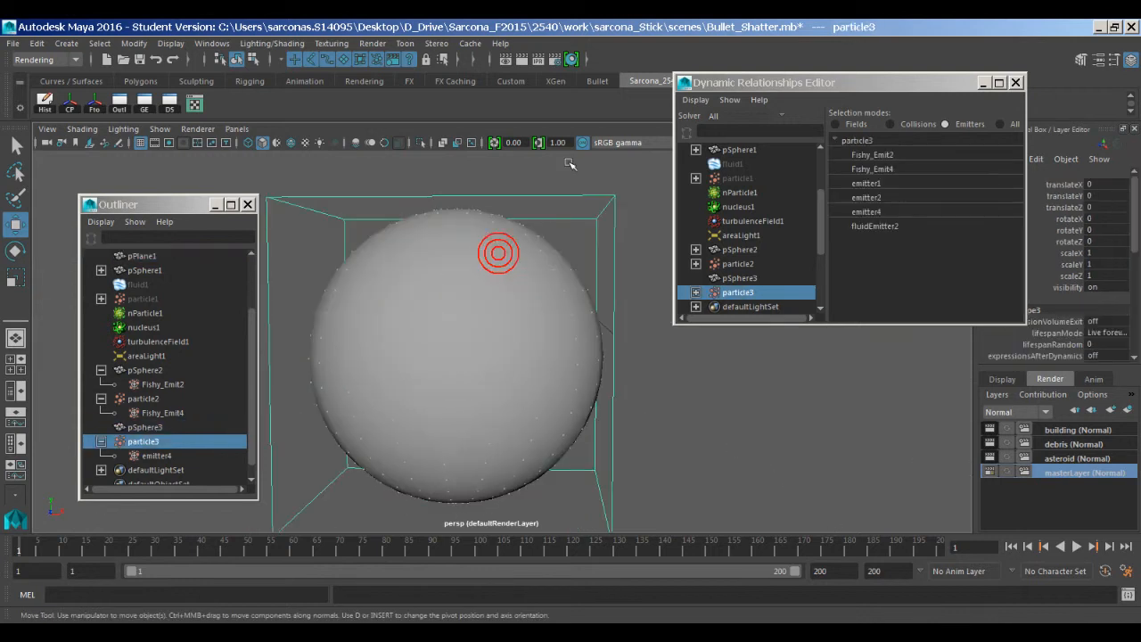
# Enable per-point emission rates for emitter4
pyautogui.click(156, 457)
pyautogui.press('space')
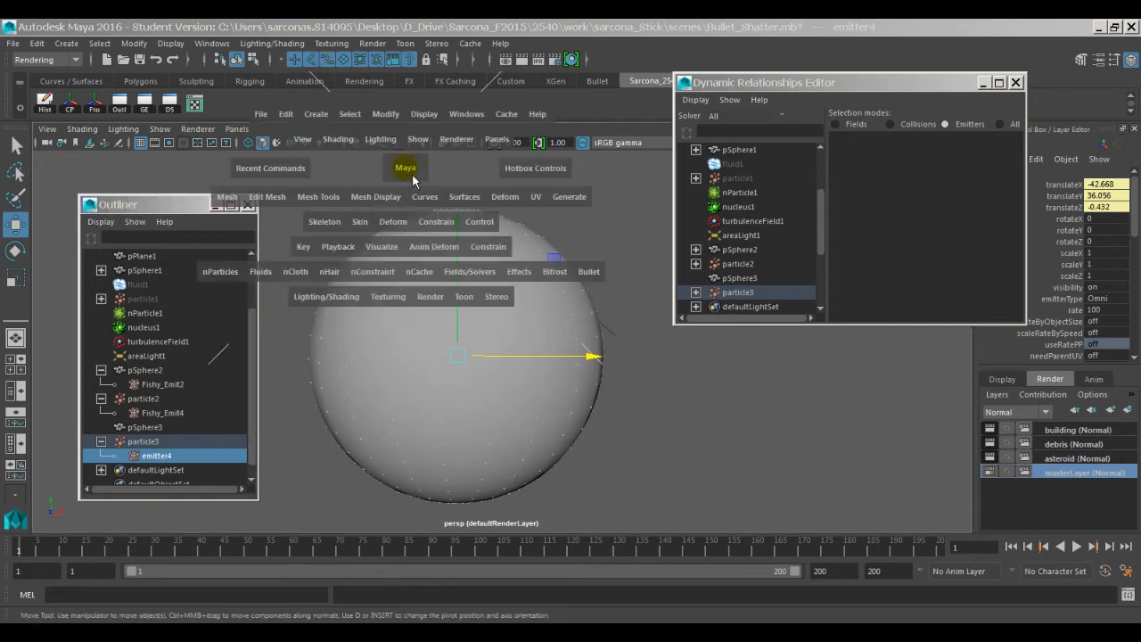
pyautogui.click(220, 271)
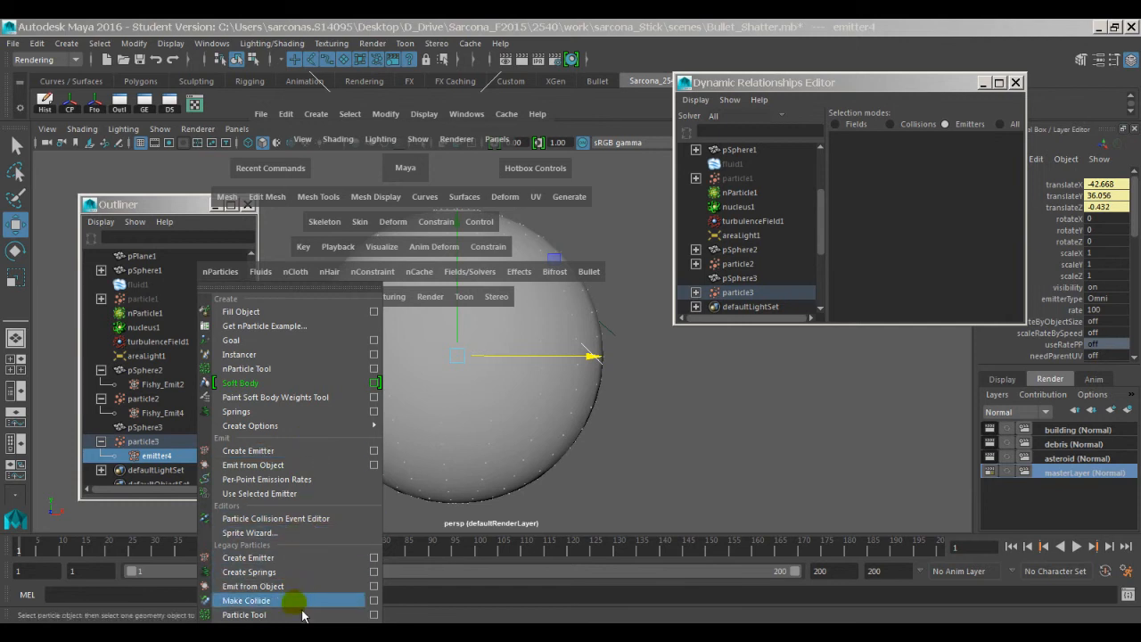
pyautogui.click(301, 480)
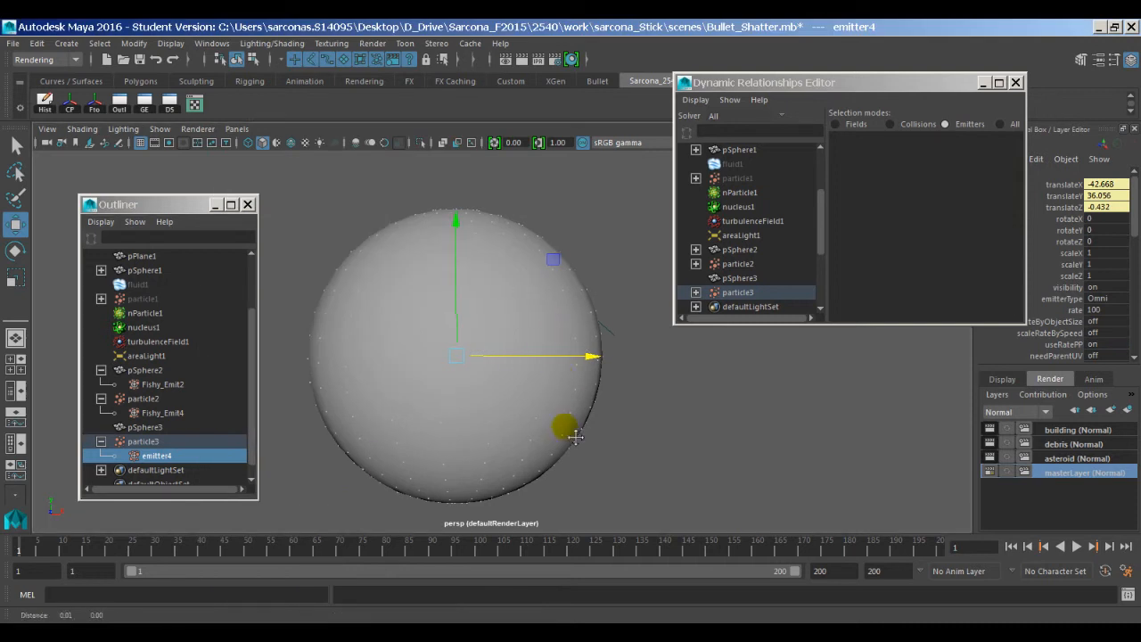
# Play the simulation to check the emission with per-point rates, and return to the start frame
pyautogui.hotkey('alt', 'v')
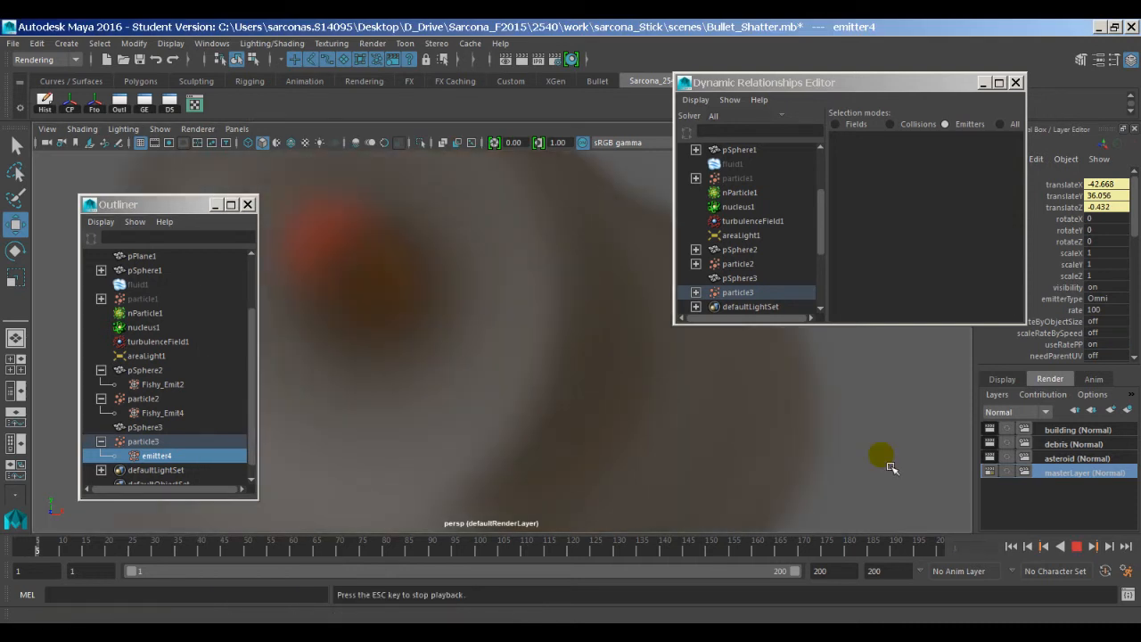
pyautogui.click(1093, 546)
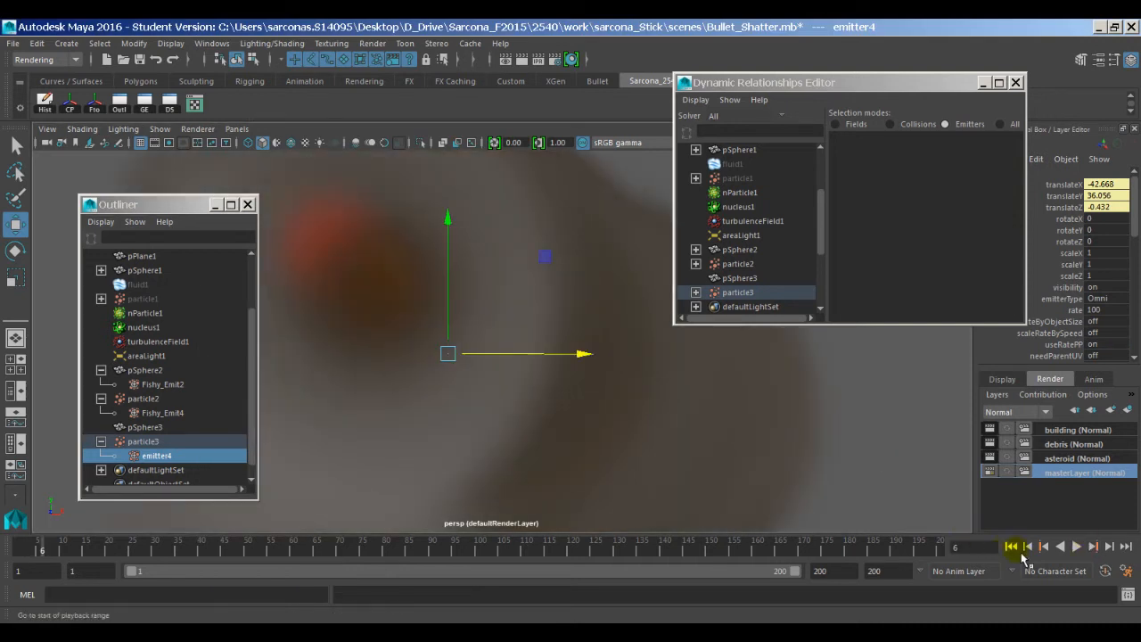
pyautogui.click(1011, 546)
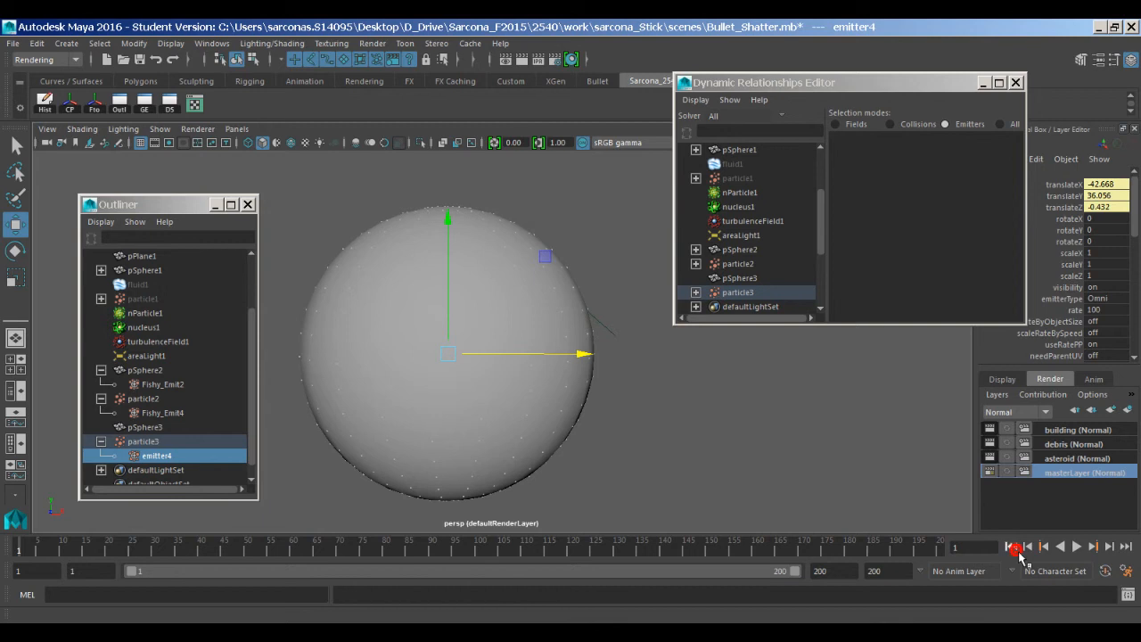
# Give particle3's Emitter 4Rate PP a runtime-before-dynamics expression using particleShape2's speed, with Fishy_Emit4RatePP at 0 below speed 15 and 30 otherwise
pyautogui.hotkey('ctrl', 'a')
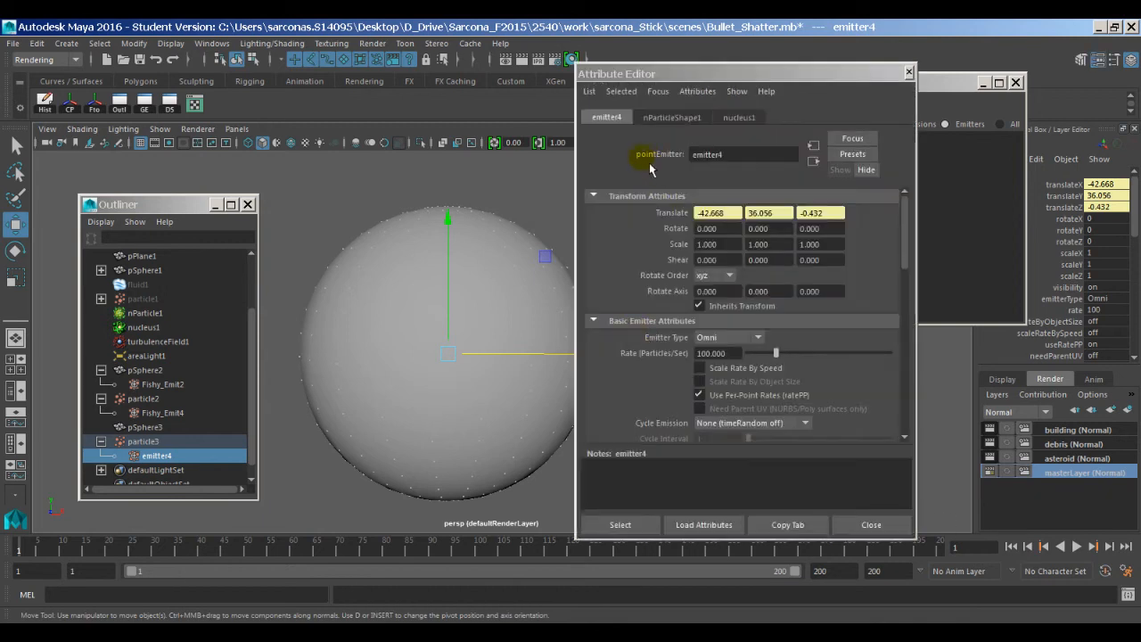
pyautogui.click(658, 125)
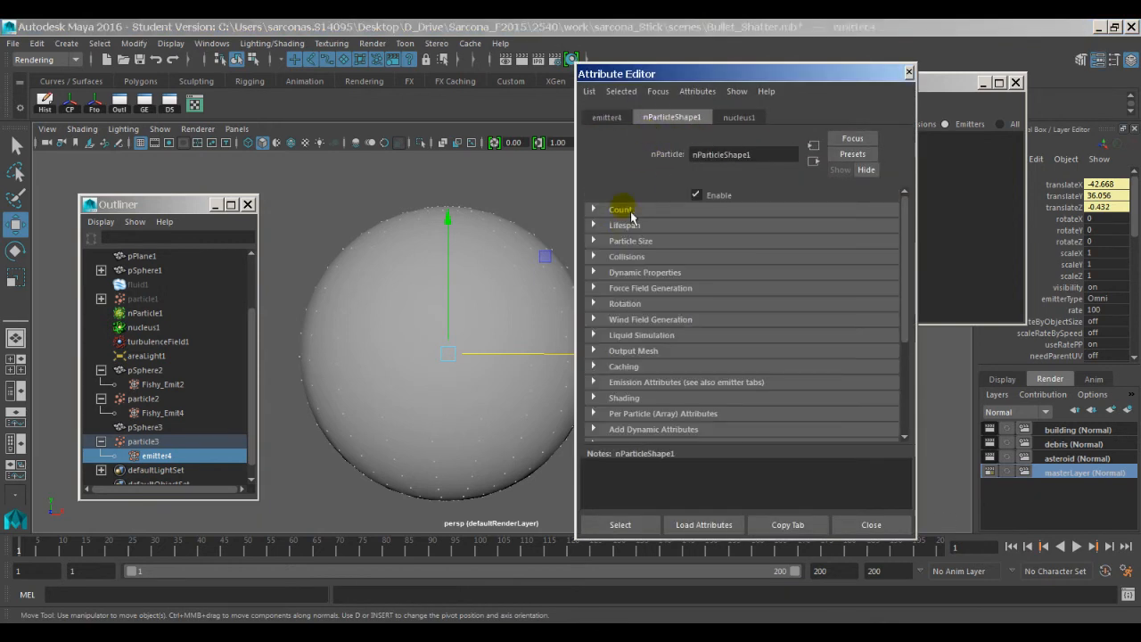
pyautogui.click(140, 441)
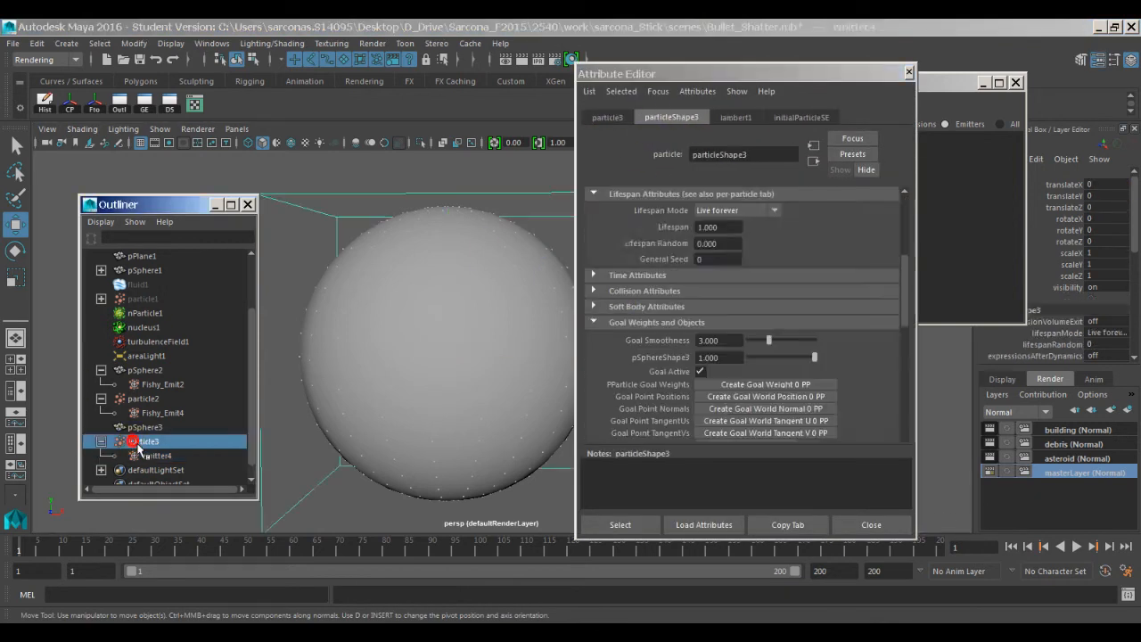
pyautogui.scroll(-5, 669, 325)
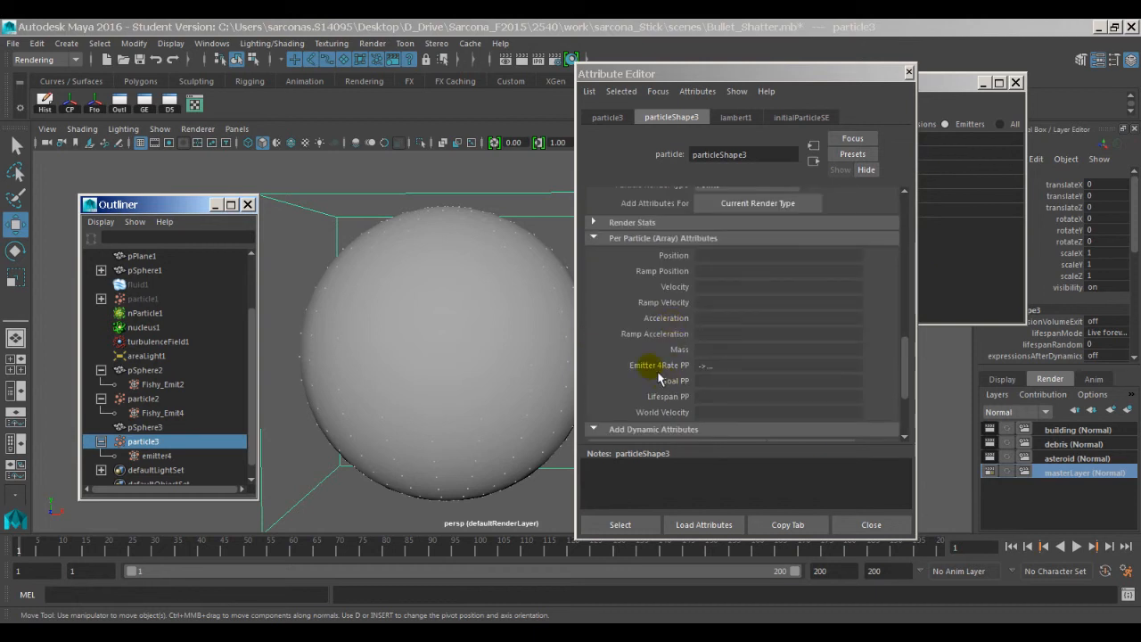
pyautogui.rightClick(713, 378)
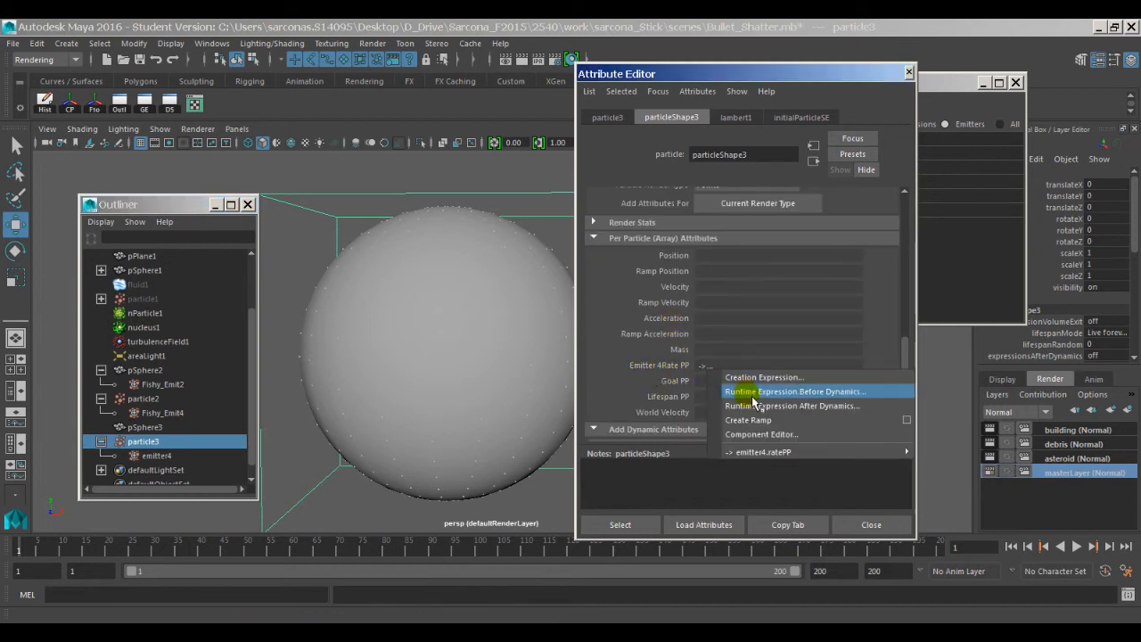
pyautogui.click(751, 392)
pyautogui.write('particleShape2.speed = mag(particleShape2.velocity); if (particleShape2.speed < 15) particleShape2.Fishy_Emit4RatePP =0; else particleShape2.Fishy_Emit4RatePP =30')
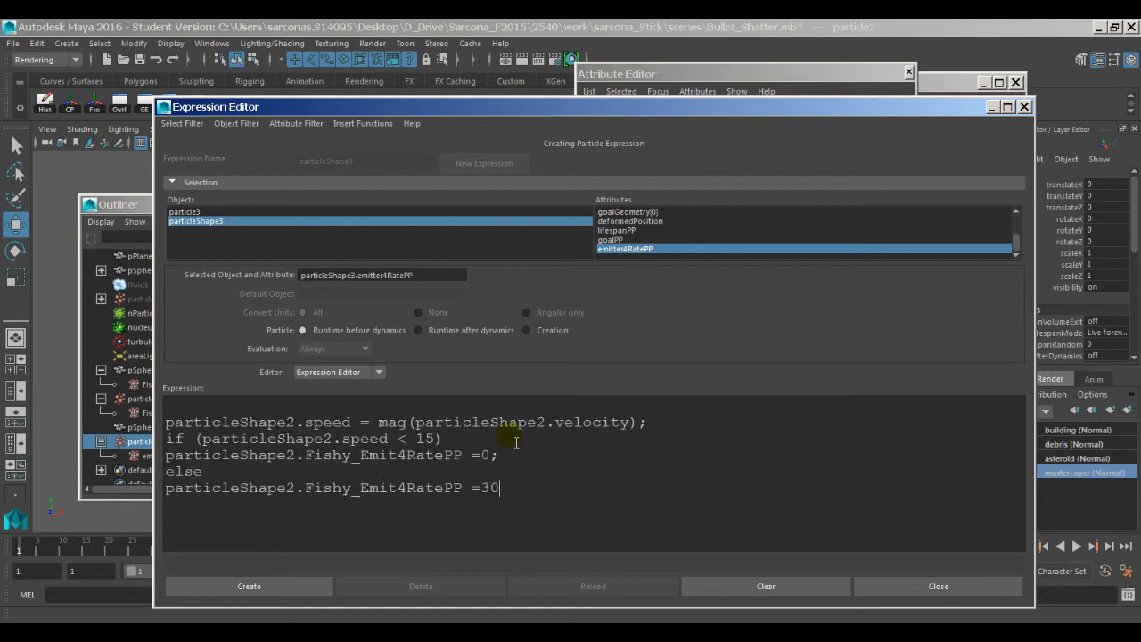
pyautogui.keyDown('ctrl'); pyautogui.scroll(1, 515, 442); pyautogui.keyUp('ctrl')
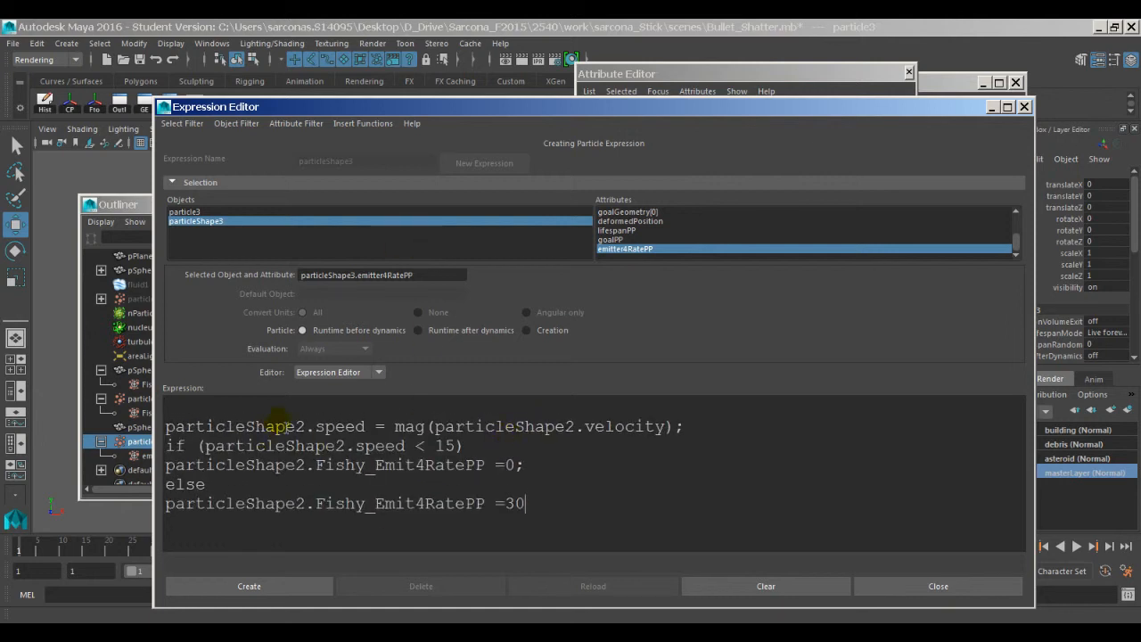
# Change the object name before .speed in the expression's first line to particleShape3
pyautogui.moveTo(306, 427); pyautogui.dragTo(189, 431)
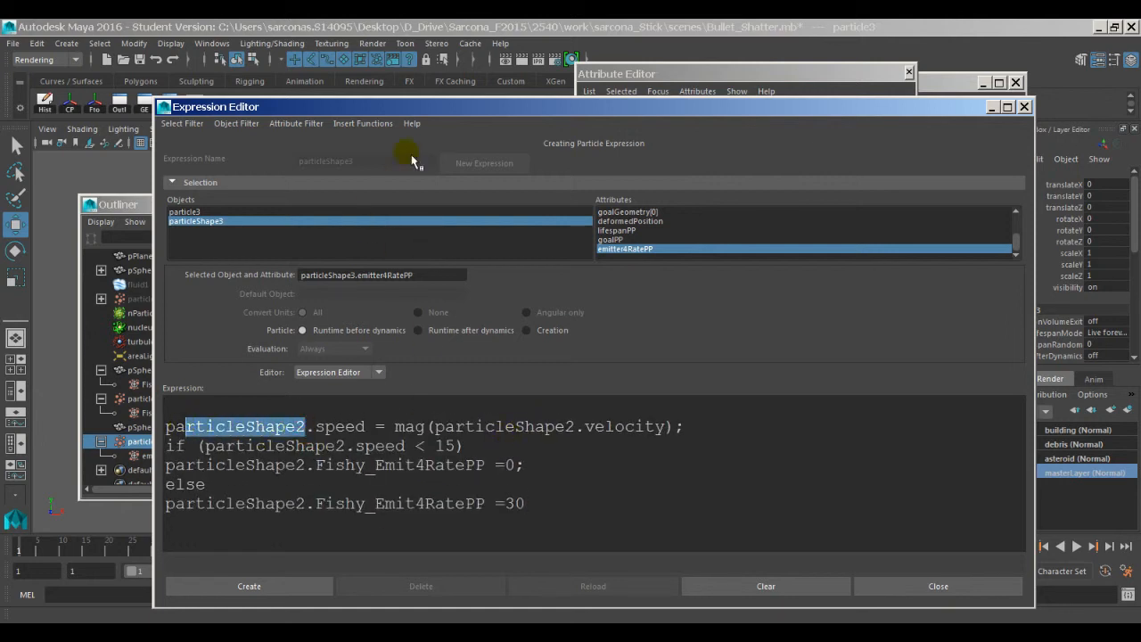
pyautogui.moveTo(450, 115); pyautogui.dragTo(636, 99)
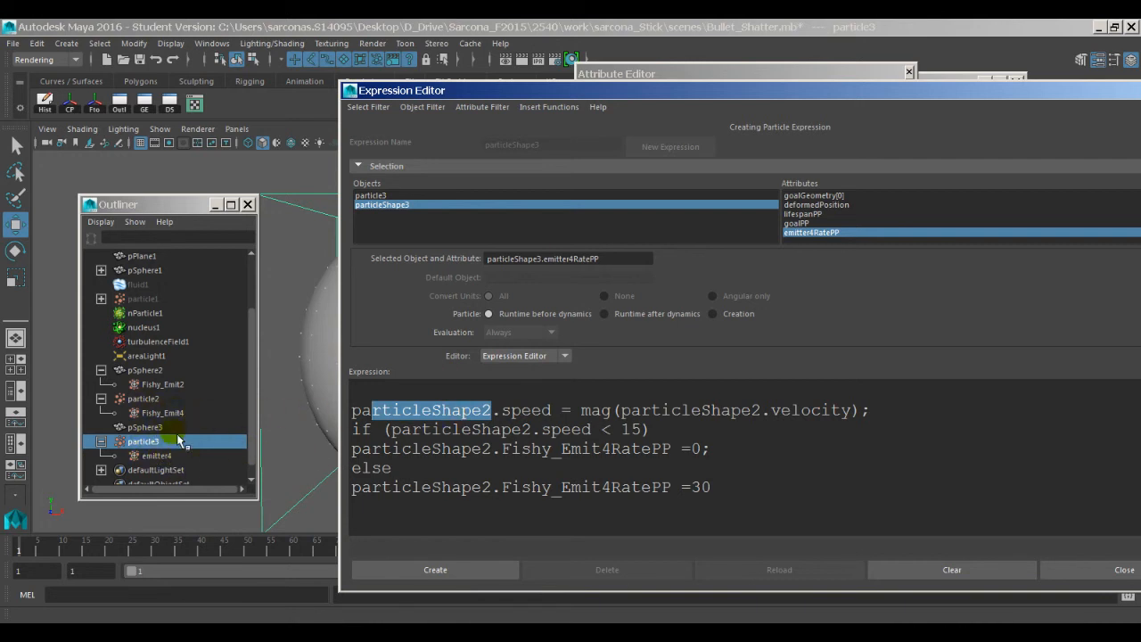
pyautogui.click(492, 409)
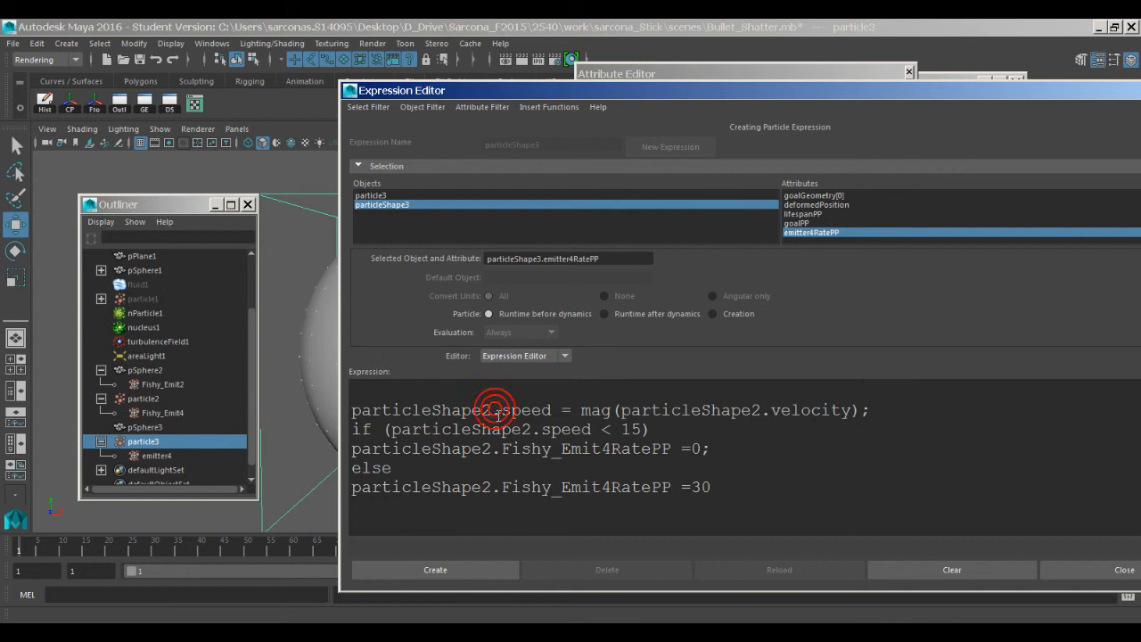
pyautogui.press('BackSpace')
pyautogui.write('3')
# Add a per-particle float attribute named speed, with an initial state attribute, to particleShape3
pyautogui.doubleClick(532, 410)
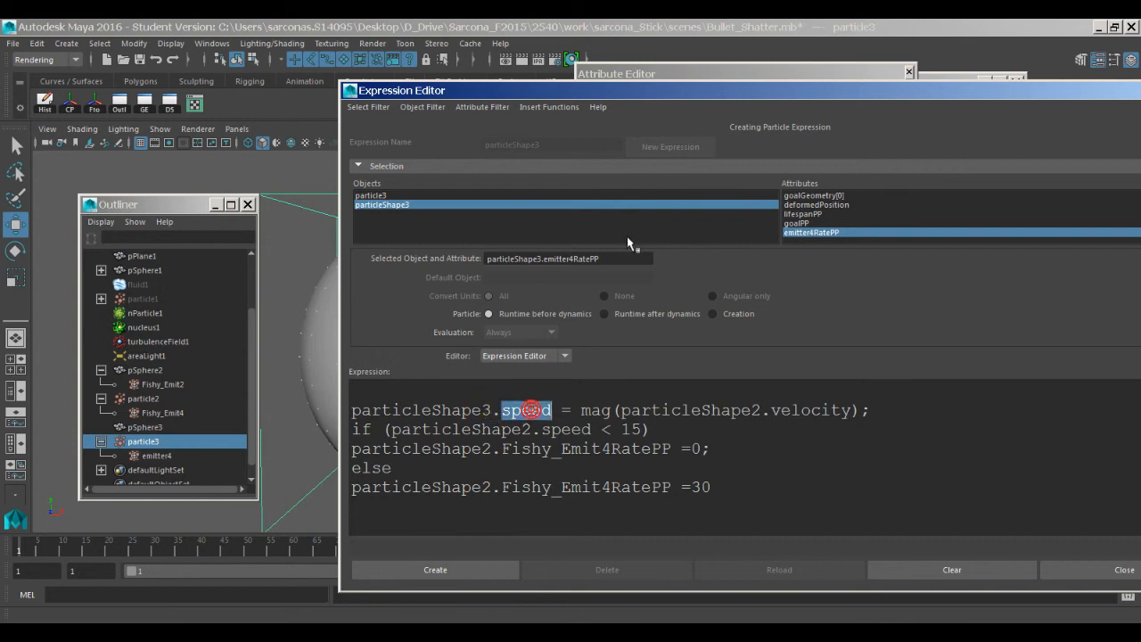
pyautogui.click(703, 71)
pyautogui.scroll(-3, 686, 361)
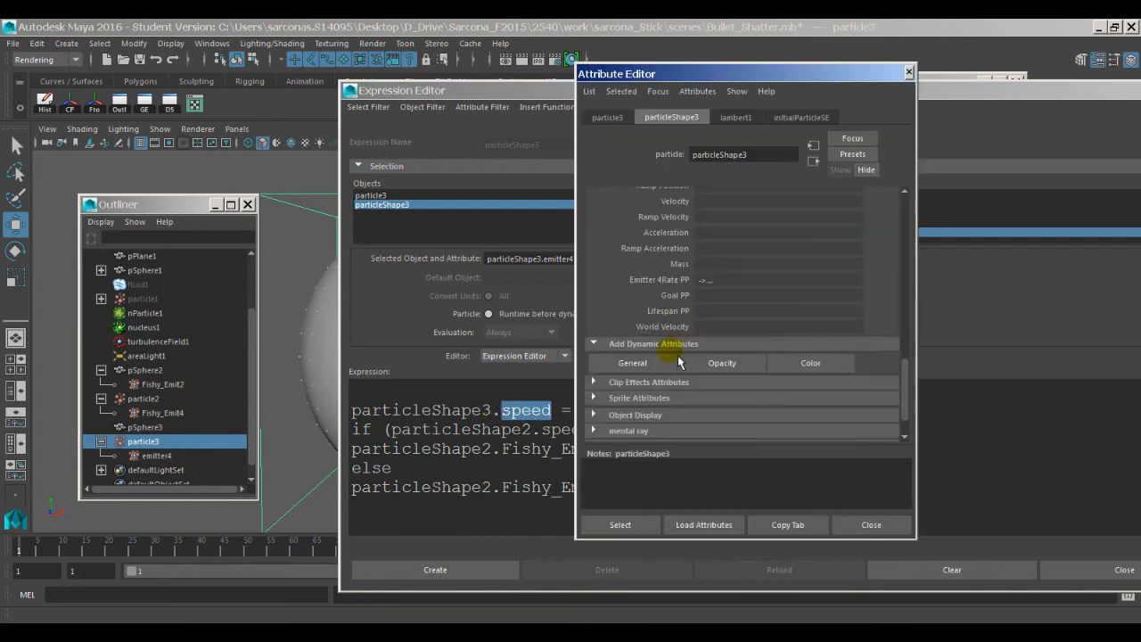
pyautogui.click(637, 361)
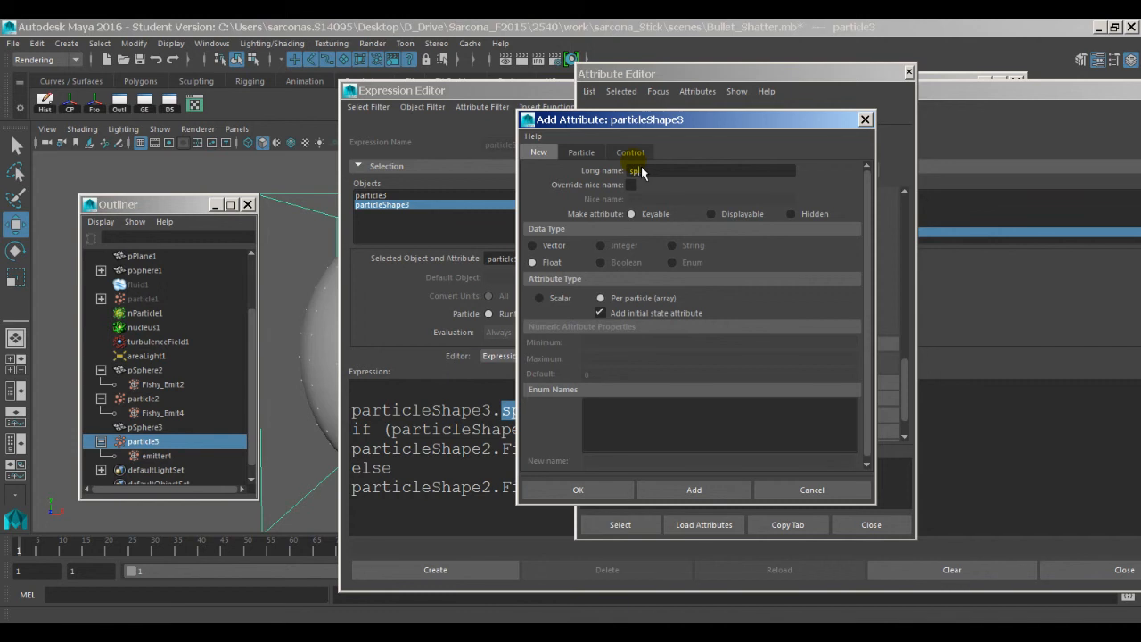
pyautogui.click(581, 489)
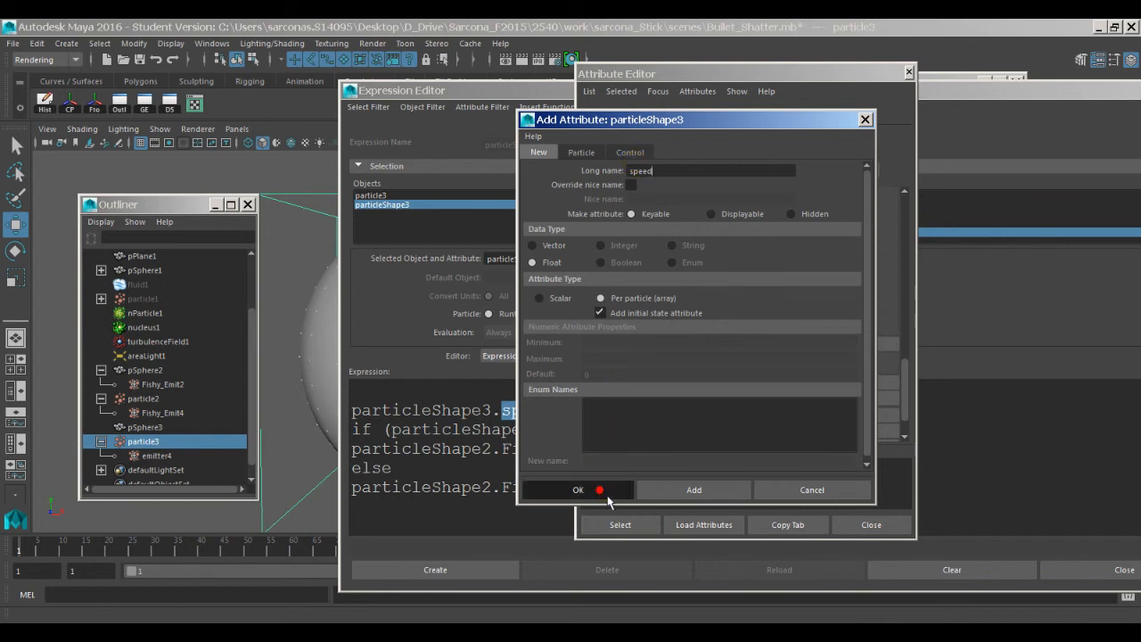
# Change the object references in the mag(velocity) term and the if condition to particleShape3
pyautogui.click(541, 429)
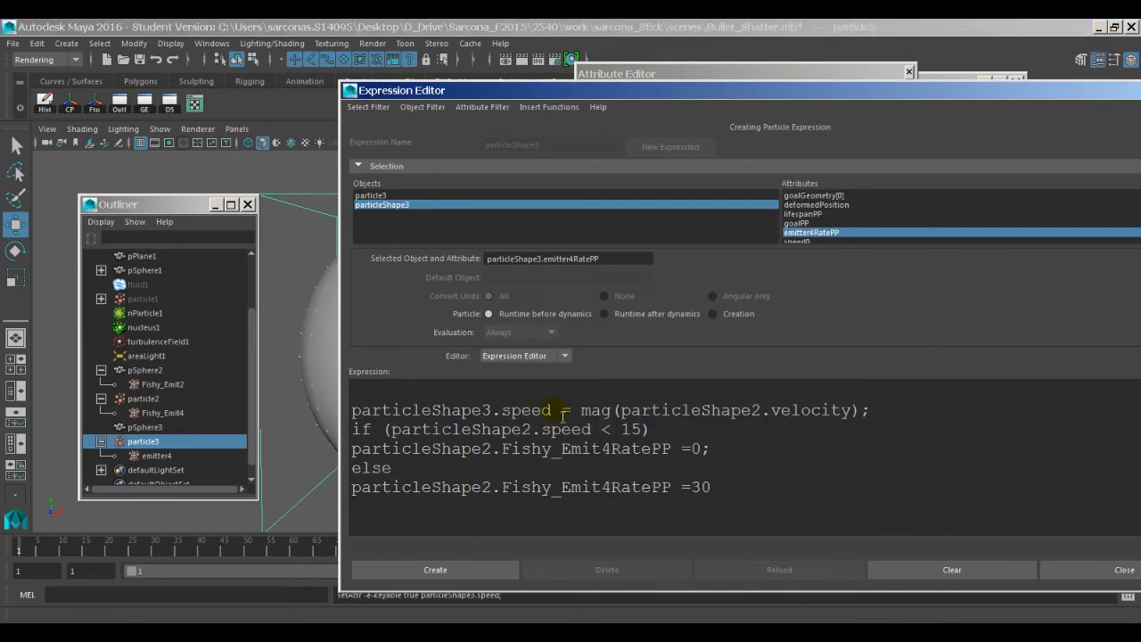
pyautogui.moveTo(501, 409); pyautogui.dragTo(553, 411)
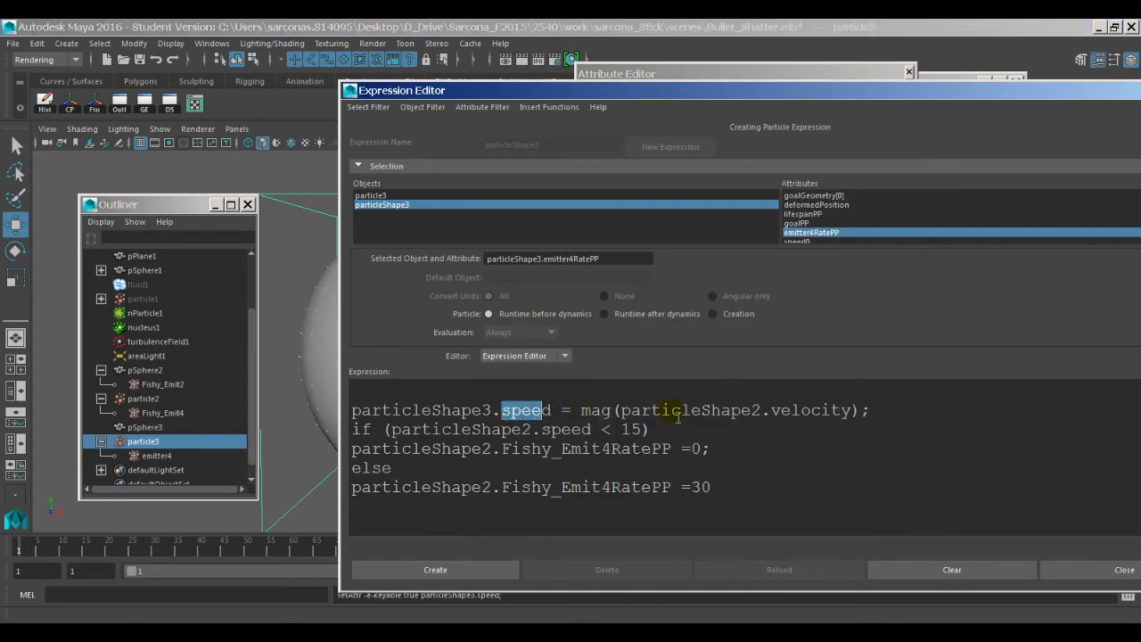
pyautogui.click(758, 413)
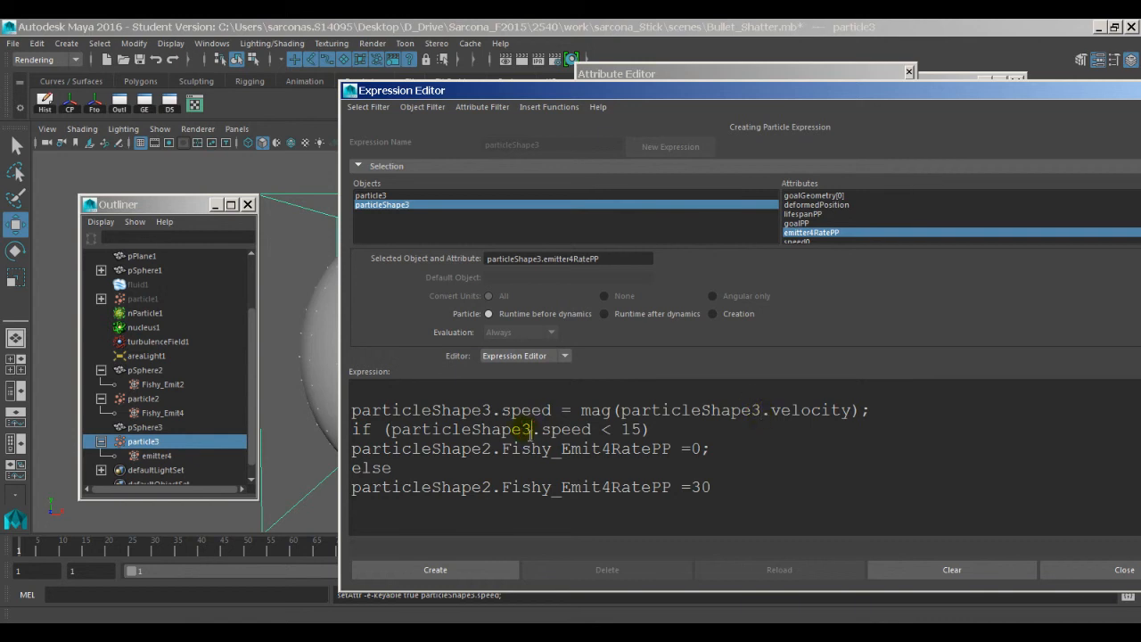
# Replace Fishy_Emit4RatePP with emitter4RatePP in both rate assignments of the expression
pyautogui.moveTo(740, 90); pyautogui.dragTo(560, 472)
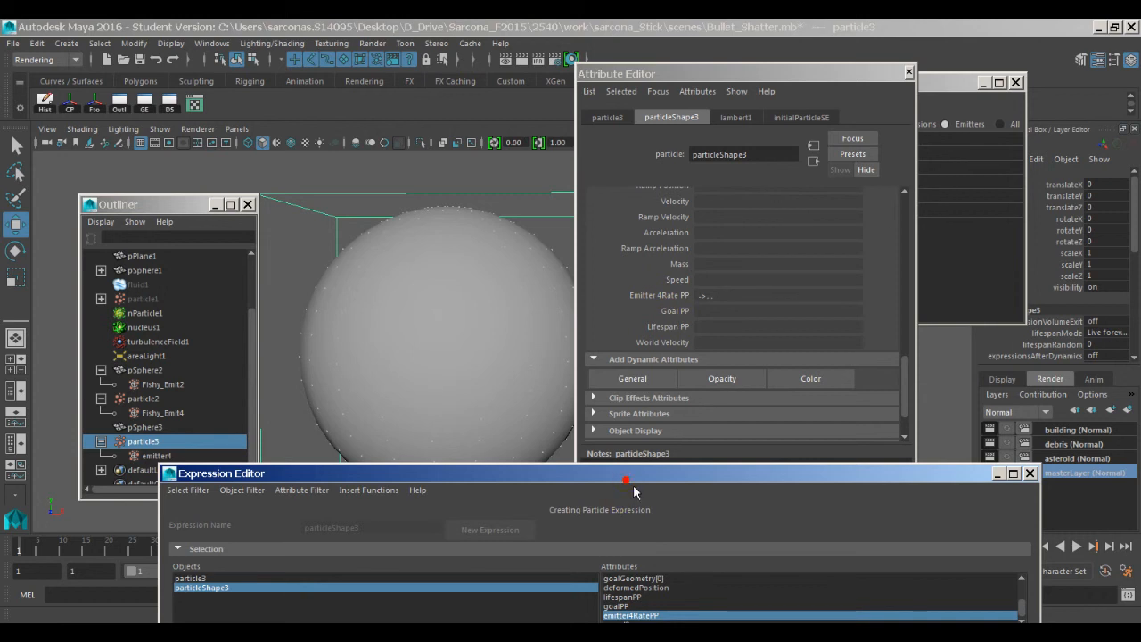
pyautogui.moveTo(624, 477); pyautogui.dragTo(574, 32)
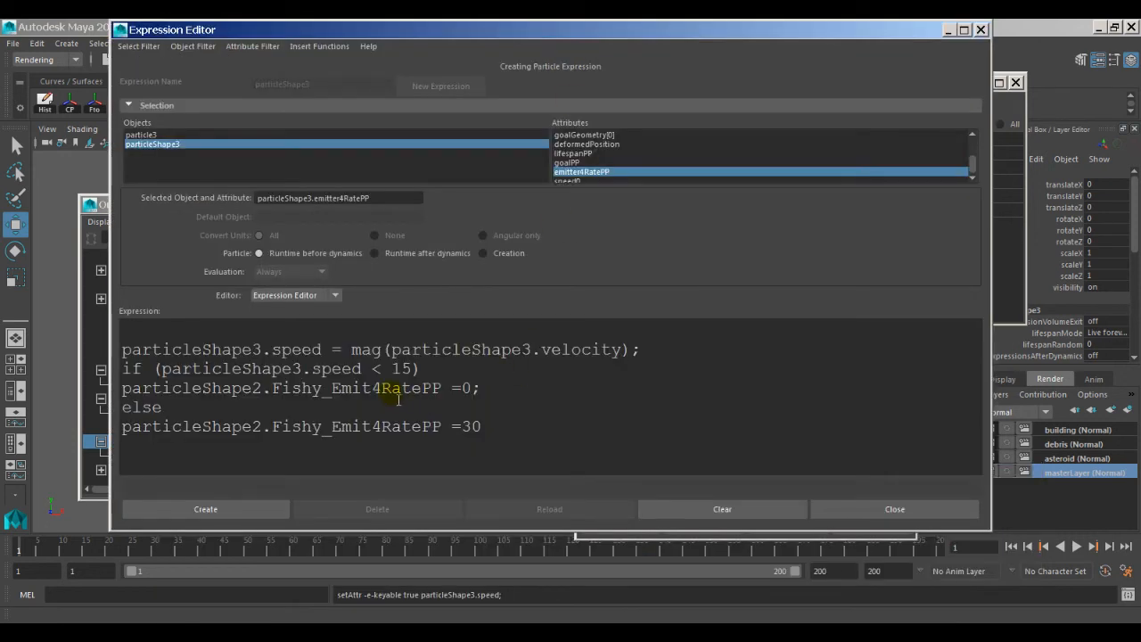
pyautogui.moveTo(272, 389); pyautogui.dragTo(323, 391)
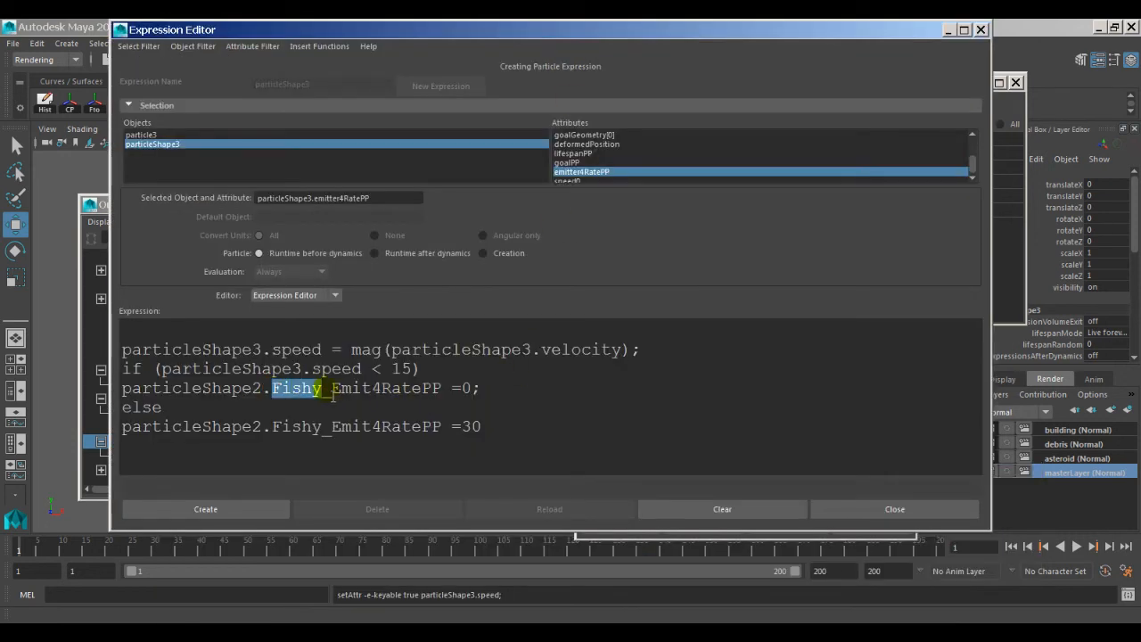
pyautogui.write('e')
pyautogui.press('Delete')
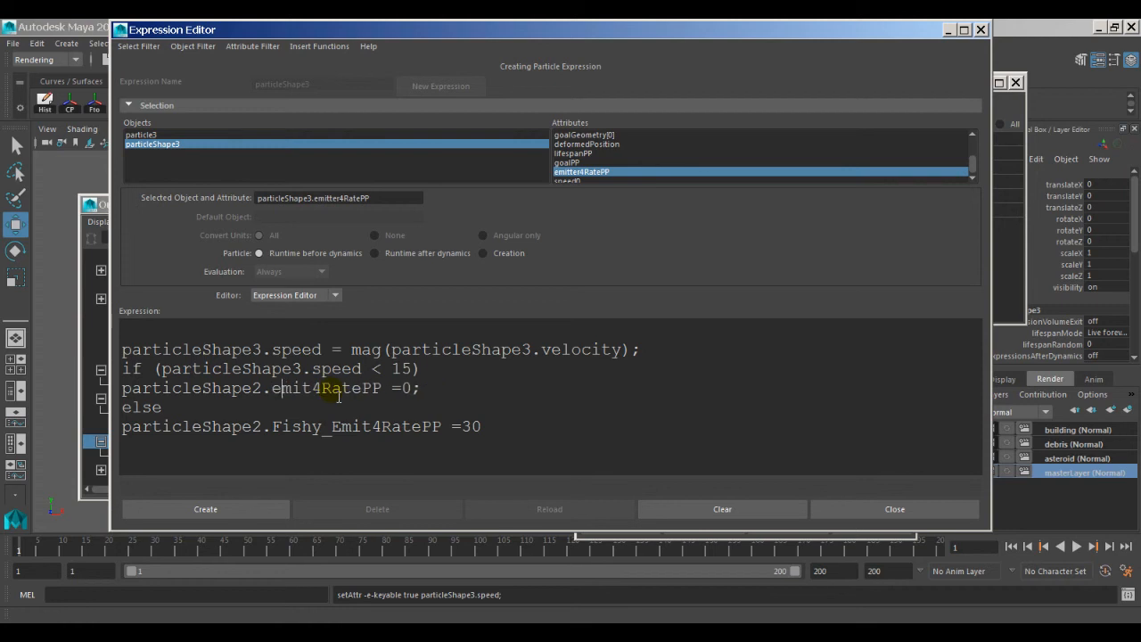
pyautogui.write('ter')
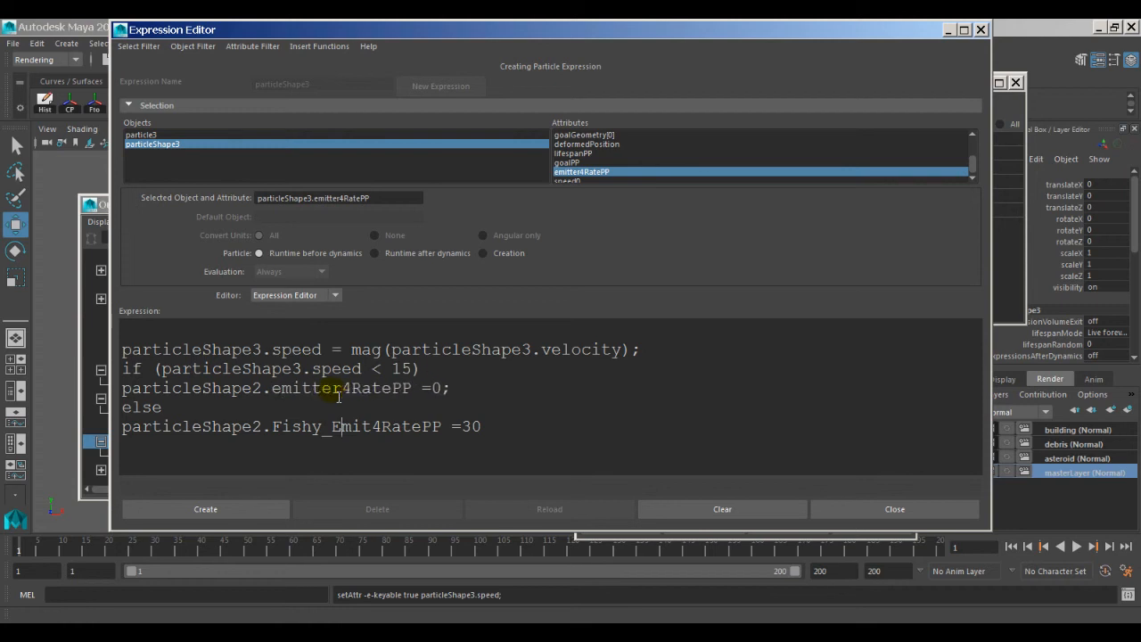
pyautogui.hotkey('shift', 'Left')
pyautogui.hotkey('shift', 'Left')
pyautogui.hotkey('shift', 'Left')
pyautogui.hotkey('shift', 'Left')
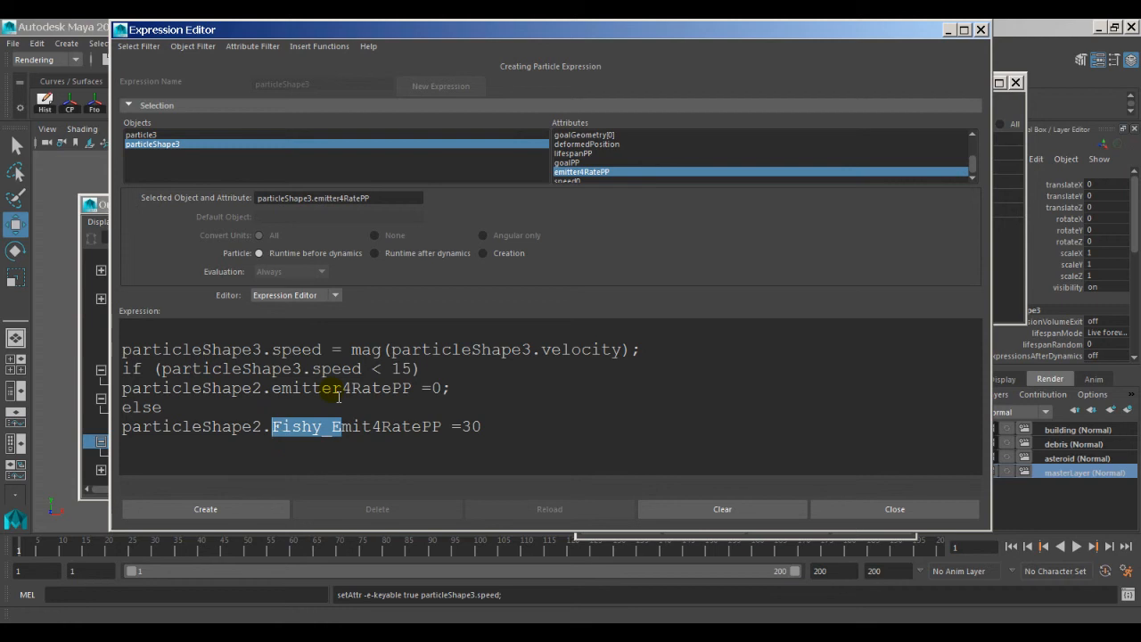
pyautogui.write('emitter')
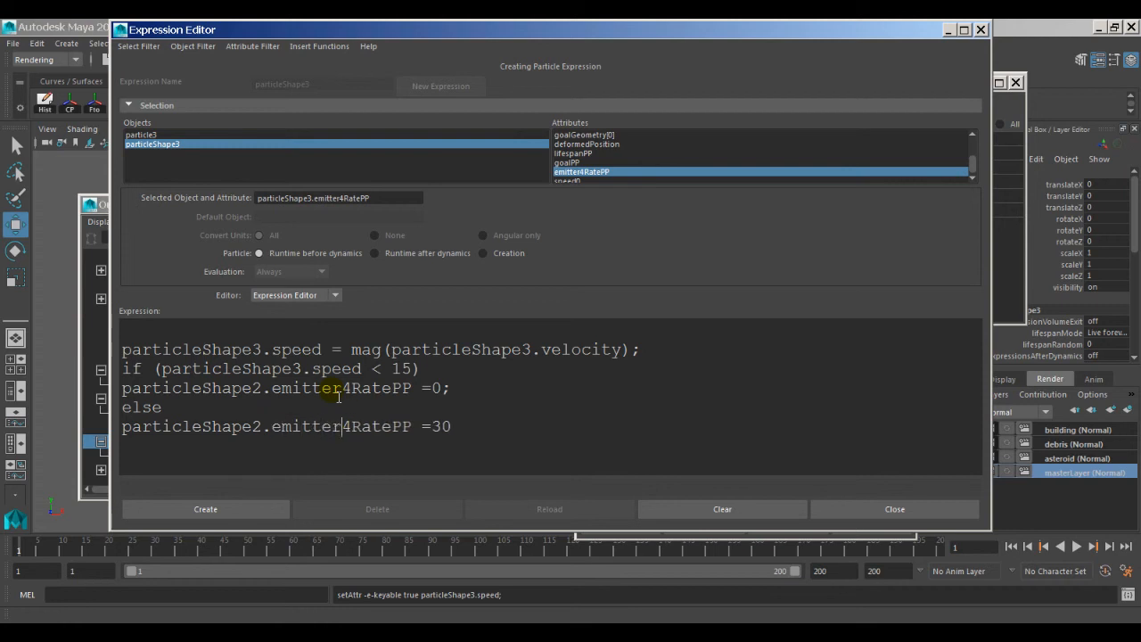
# Change both emitter4RatePP assignments to particleShape3 and create the expression
pyautogui.click(250, 506)
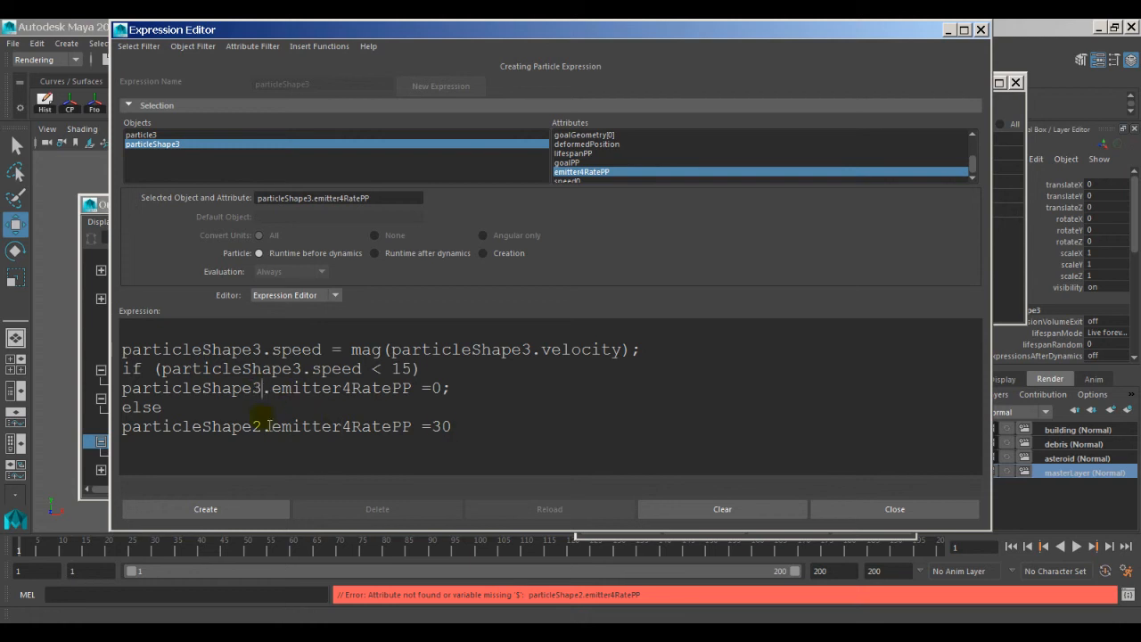
pyautogui.click(266, 508)
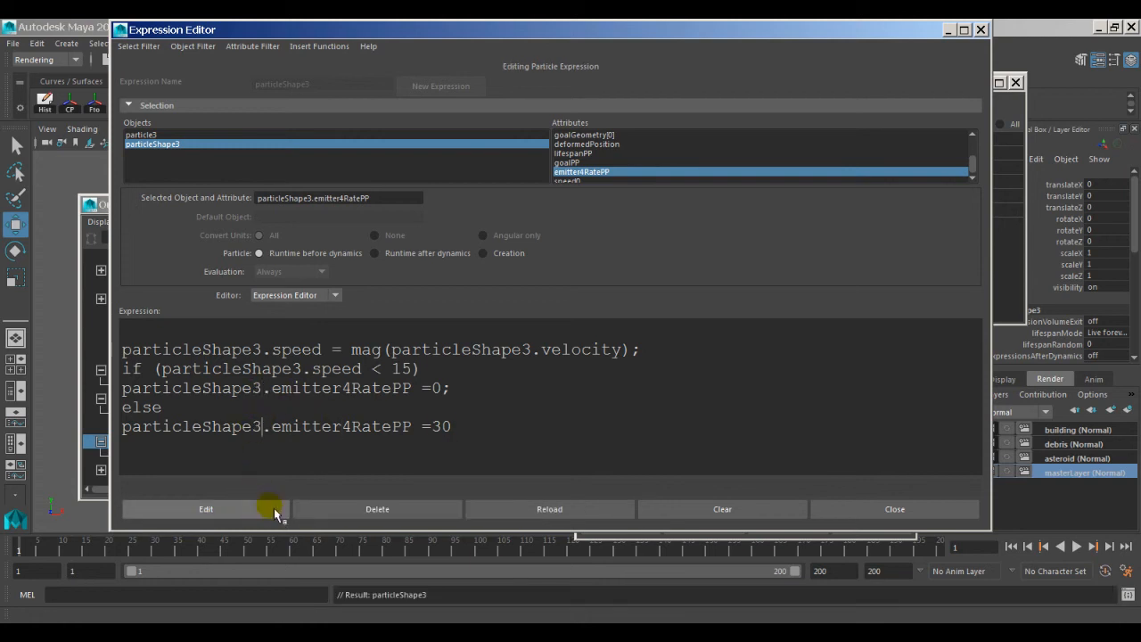
pyautogui.click(943, 511)
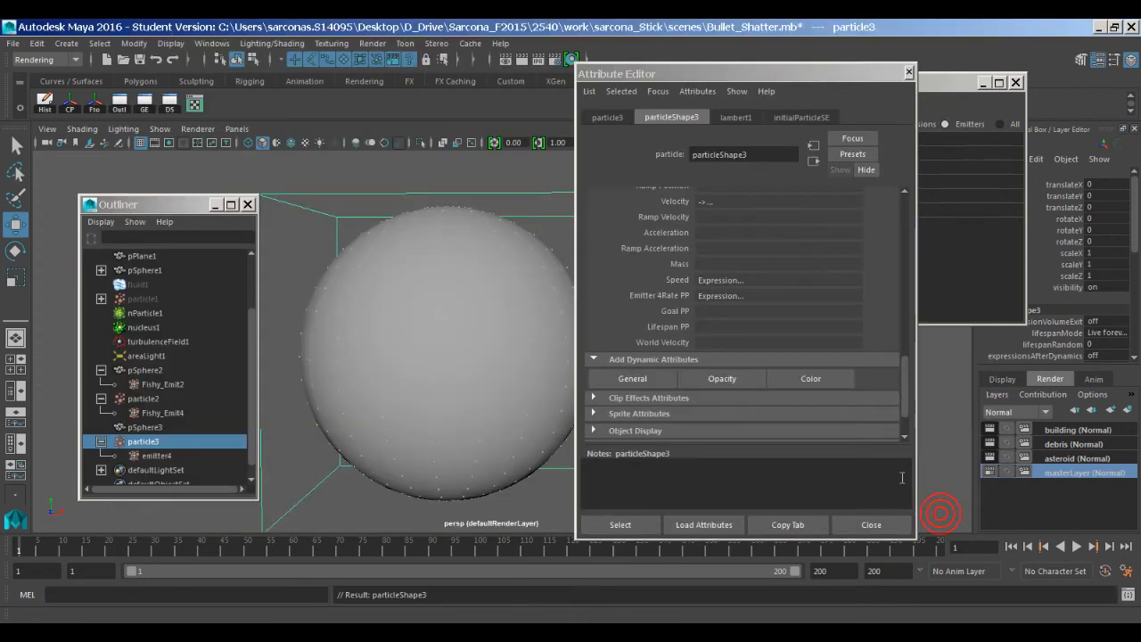
pyautogui.click(873, 524)
# Play the simulation twice from the start frame to check the speed-based emission around the sphere
pyautogui.click(1014, 546)
pyautogui.keyDown('alt'); pyautogui.moveTo(867, 447); pyautogui.dragTo(712, 453, button='right'); pyautogui.keyUp('alt')
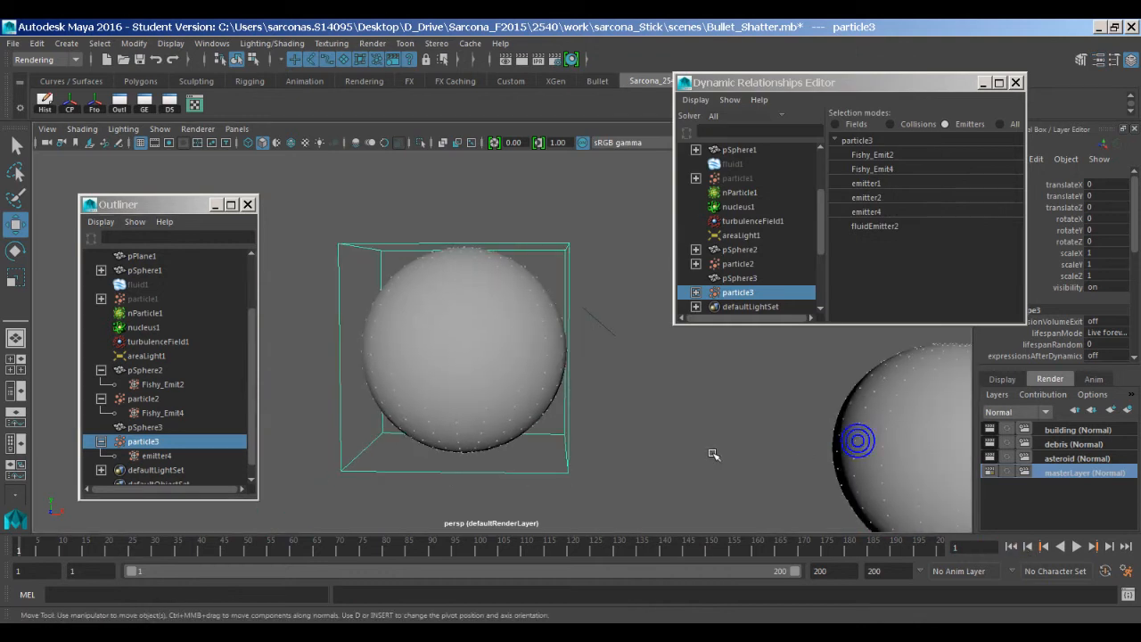
pyautogui.hotkey('alt', 'v')
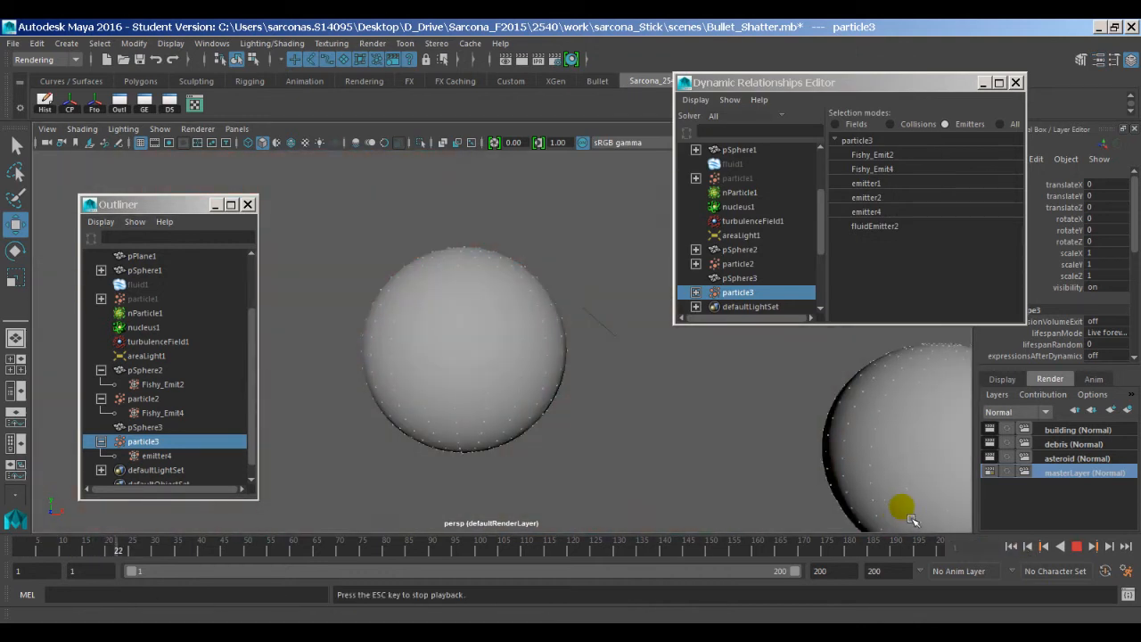
pyautogui.press('Escape')
pyautogui.click(1016, 551)
pyautogui.keyDown('alt'); pyautogui.moveTo(787, 468); pyautogui.dragTo(756, 465, button='right'); pyautogui.keyUp('alt')
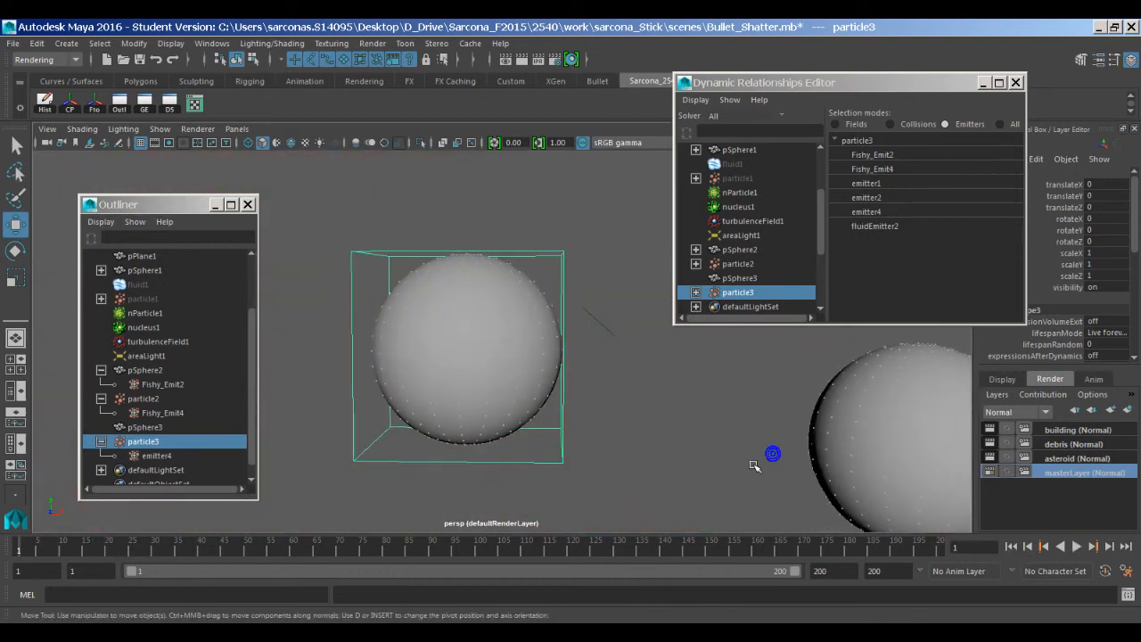
pyautogui.hotkey('alt', 'v')
pyautogui.press('Escape')
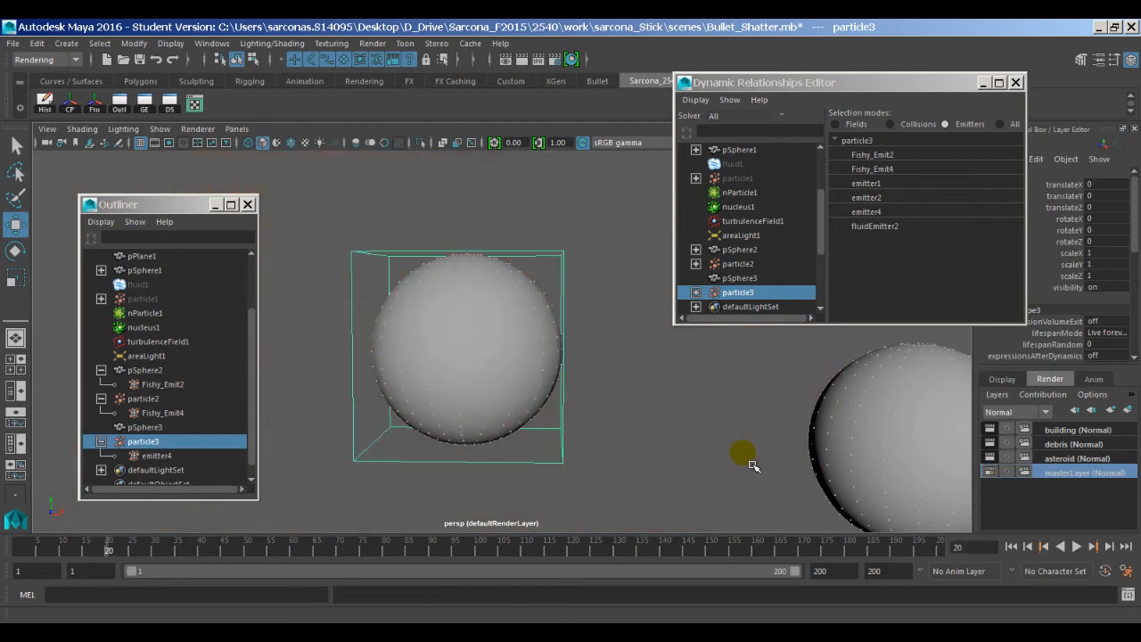
# Show the scene in wireframe, advance through the first frames from the start, and play on to examine the emission
pyautogui.press('4')
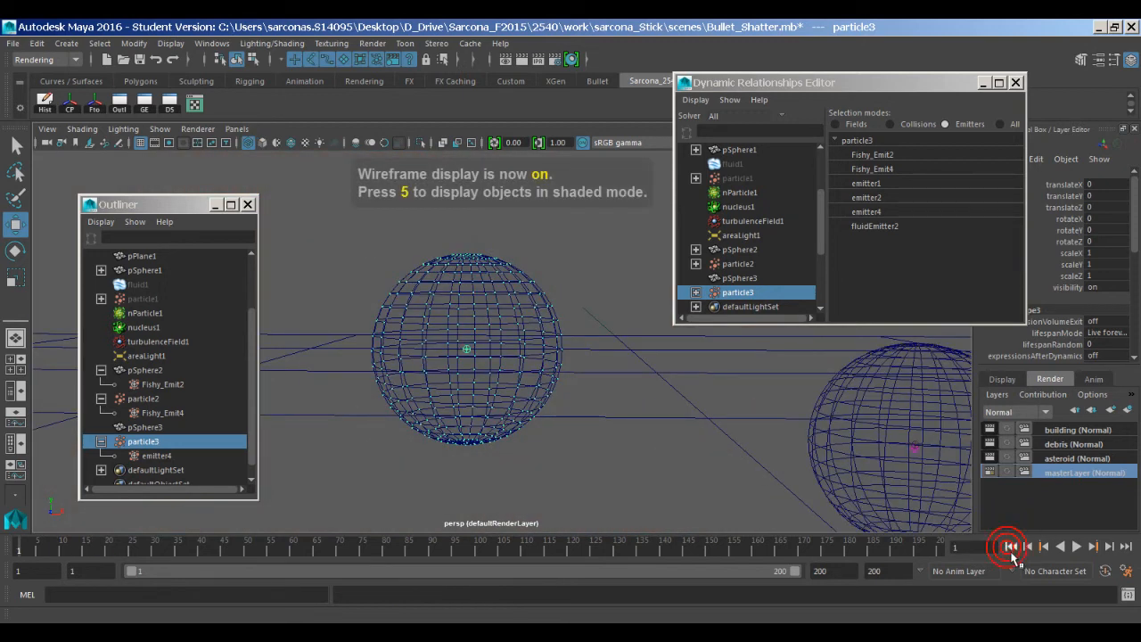
pyautogui.click(1108, 550)
pyautogui.click(1108, 549)
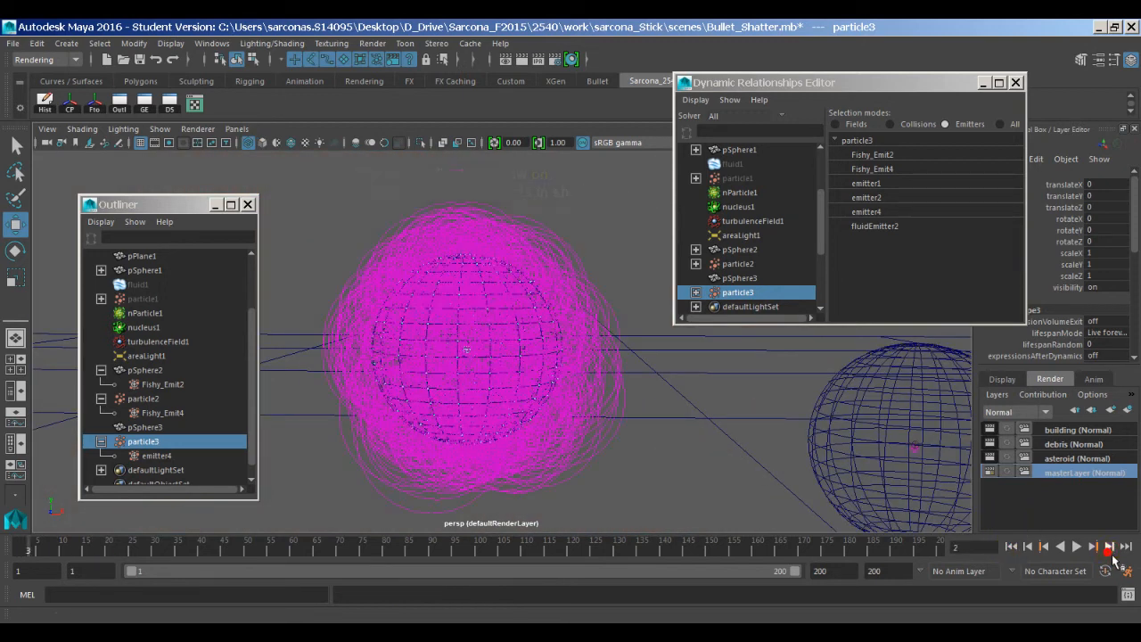
pyautogui.hotkey('alt', 'v')
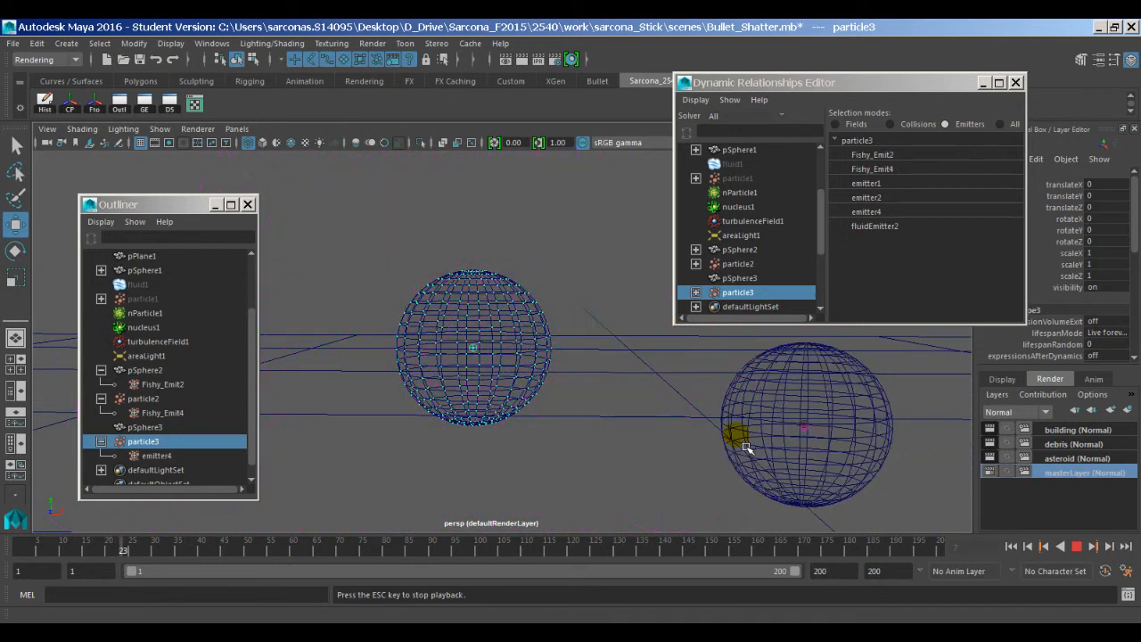
pyautogui.press('Escape')
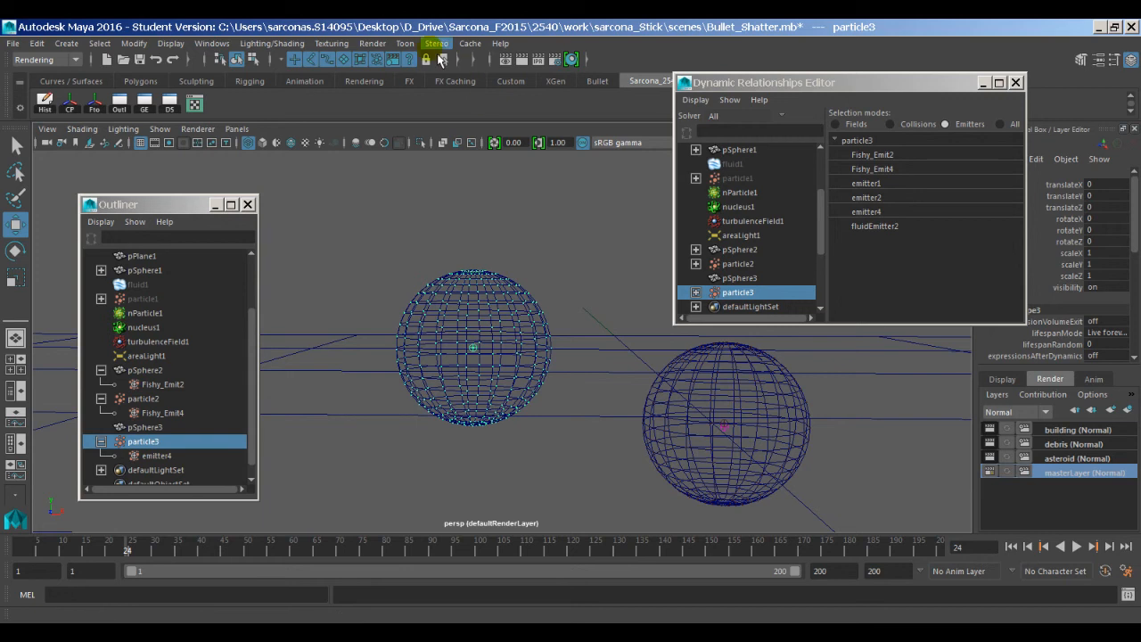
pyautogui.press('space')
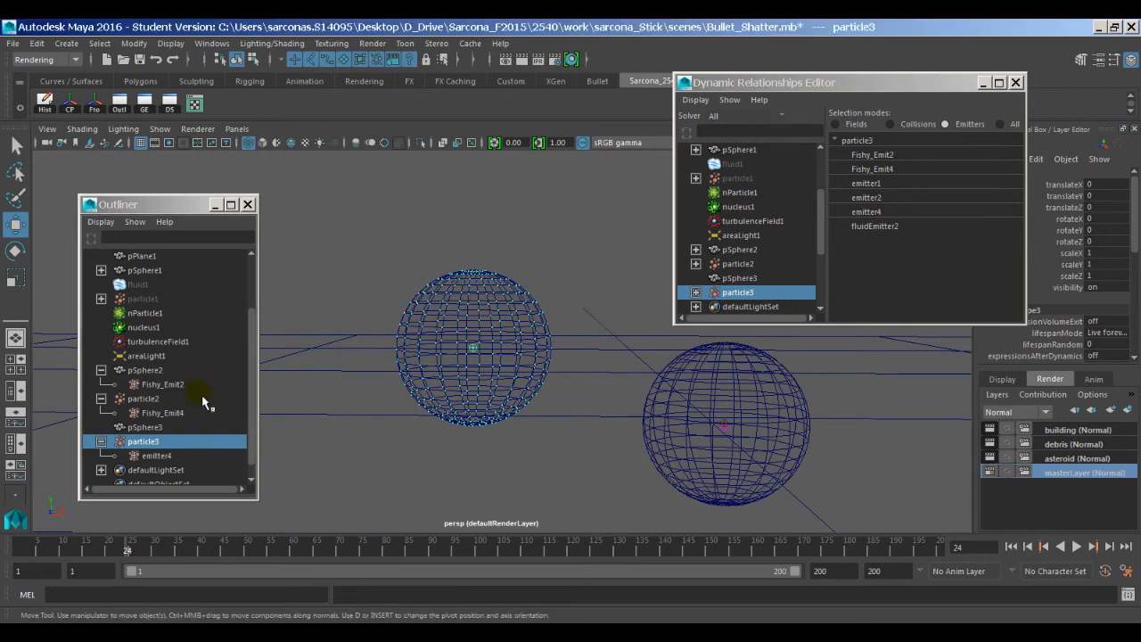
pyautogui.press('space')
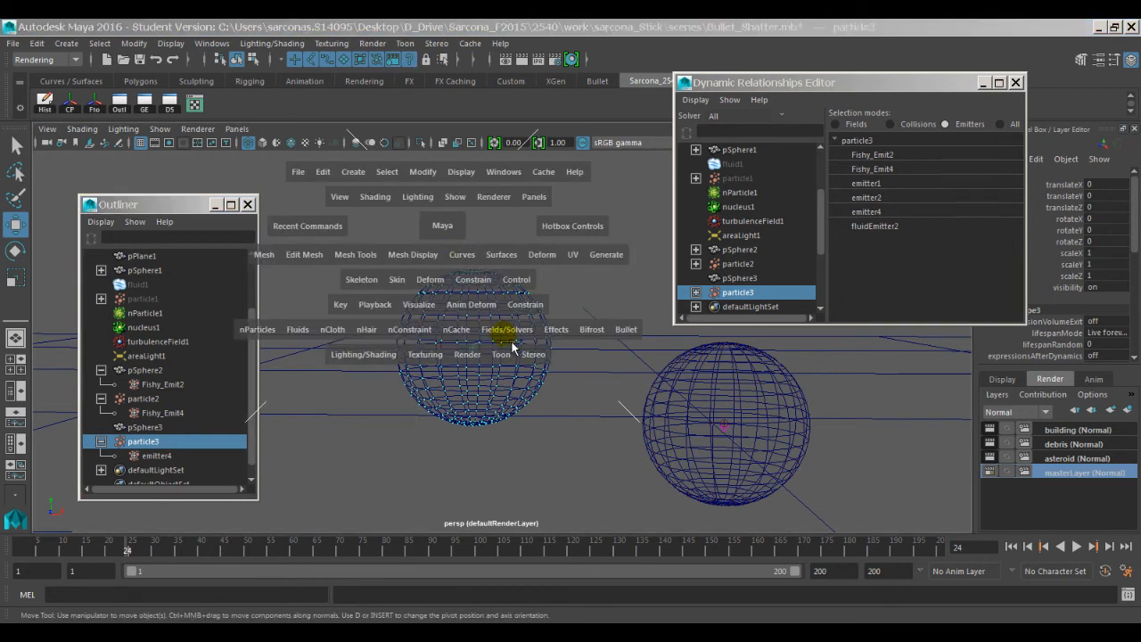
pyautogui.click(511, 339)
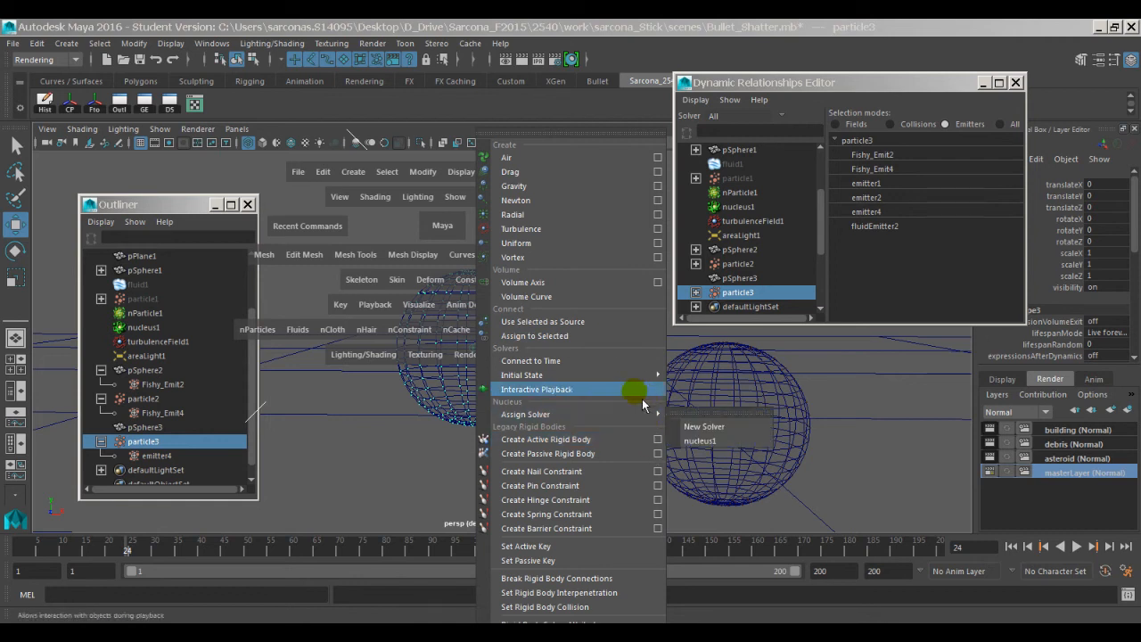
pyautogui.click(700, 384)
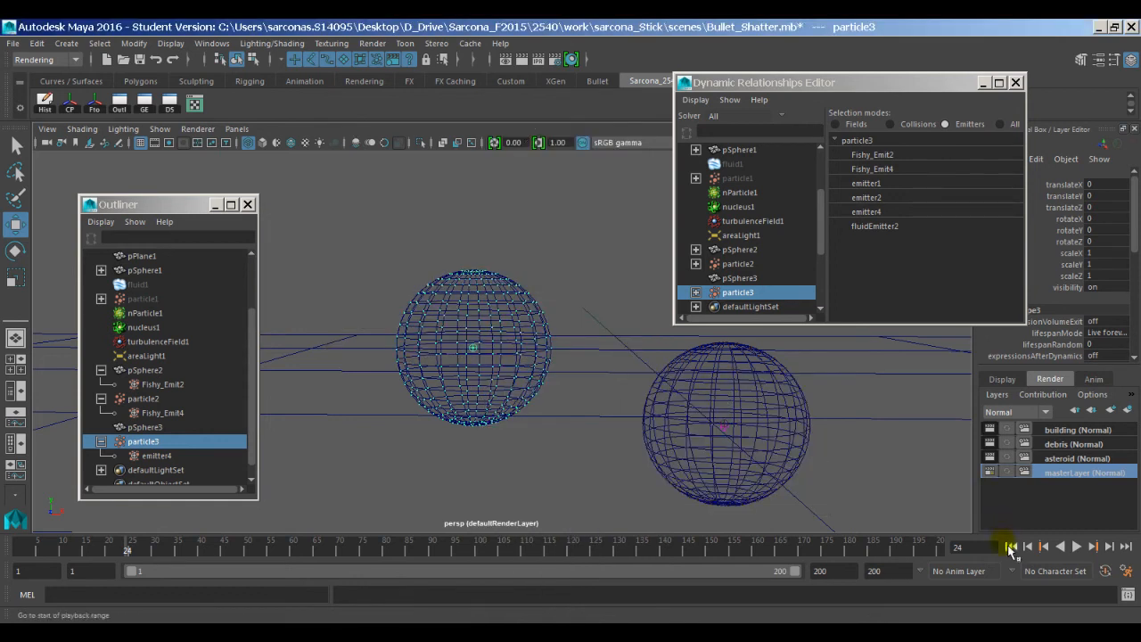
# Play the simulation from the start frame in two stages to check for emission from the stationary sphere
pyautogui.click(1010, 546)
pyautogui.click(1077, 546)
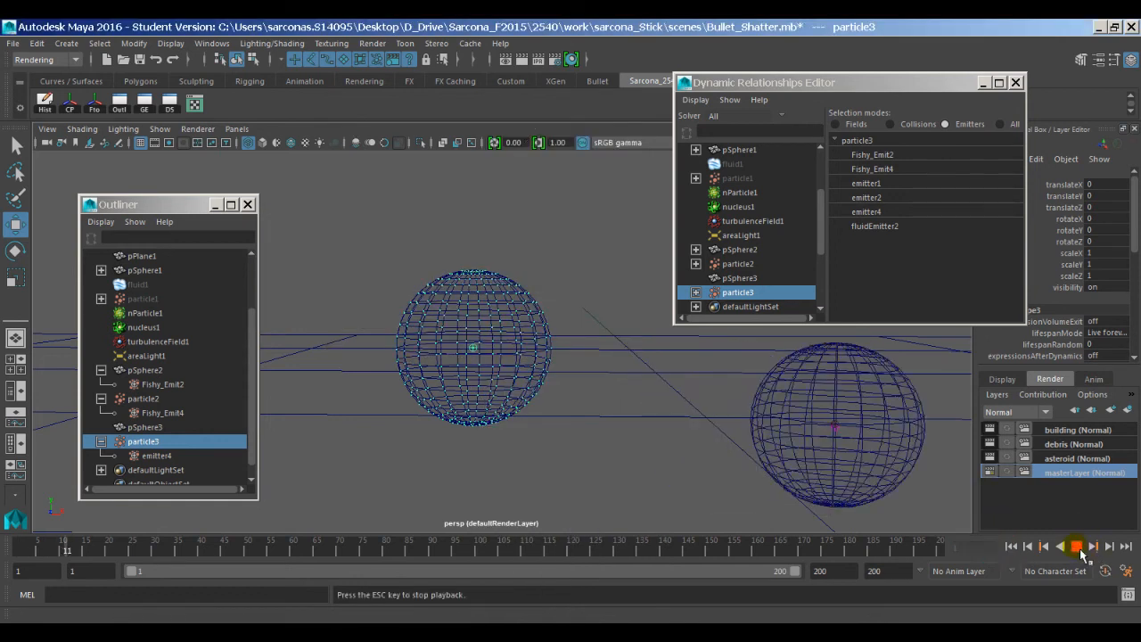
pyautogui.click(1078, 548)
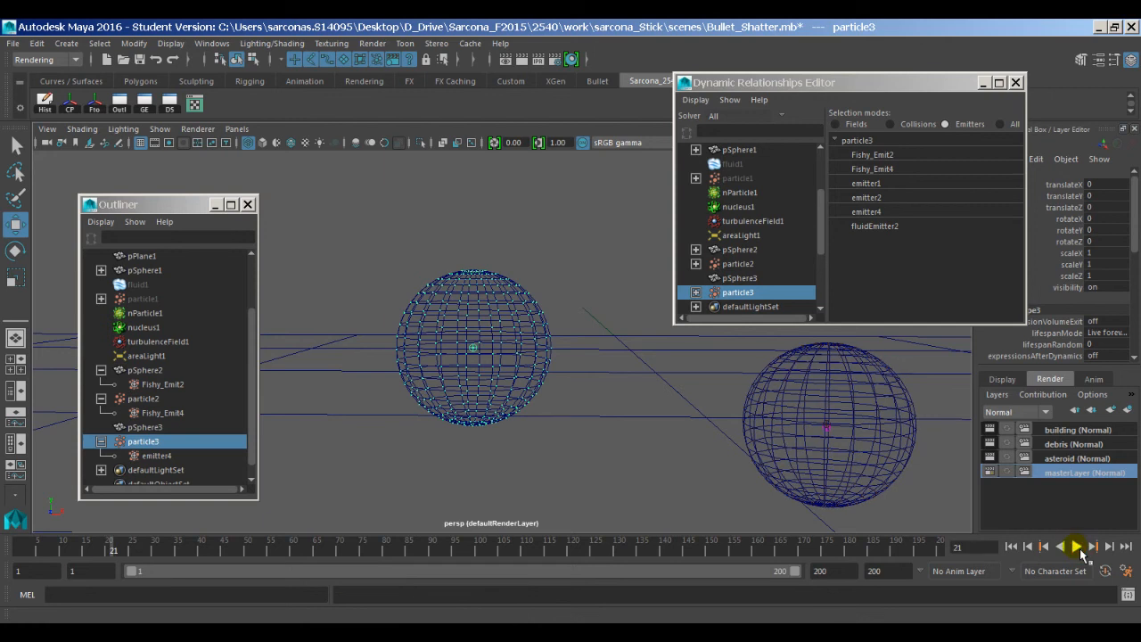
pyautogui.click(1078, 546)
pyautogui.click(1078, 546)
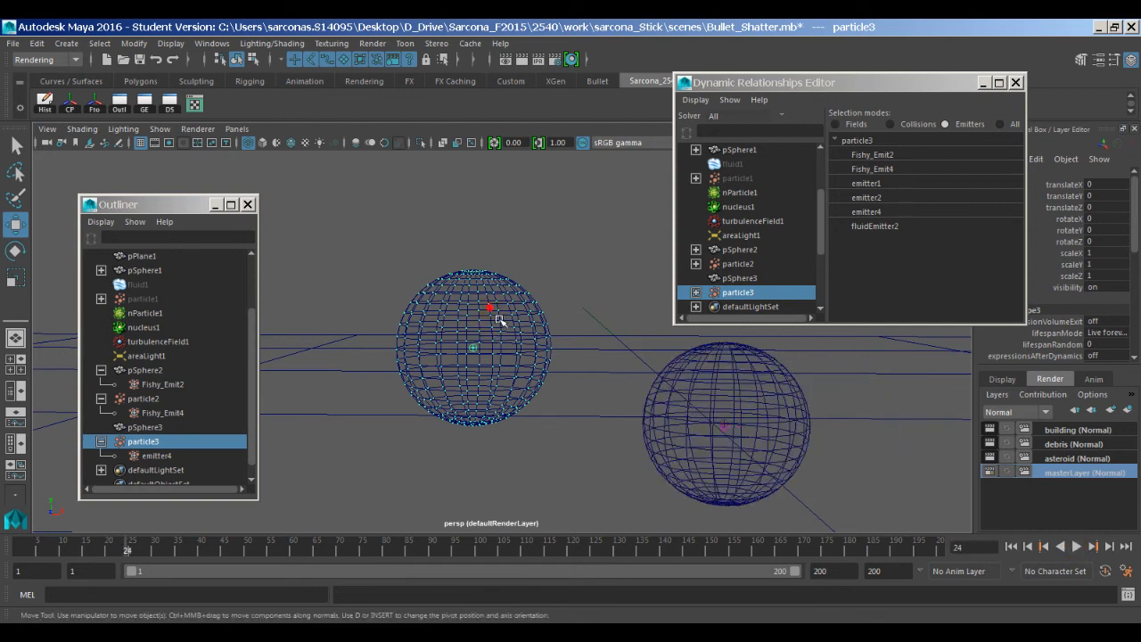
# Key pSphere3's position at frame 1, and at frame 27 move it along X to about -52.7
pyautogui.click(498, 316)
pyautogui.keyDown('alt'); pyautogui.moveTo(535, 351); pyautogui.dragTo(323, 333, button='right'); pyautogui.keyUp('alt')
pyautogui.keyDown('alt'); pyautogui.moveTo(323, 333); pyautogui.dragTo(410, 328, button='middle'); pyautogui.keyUp('alt')
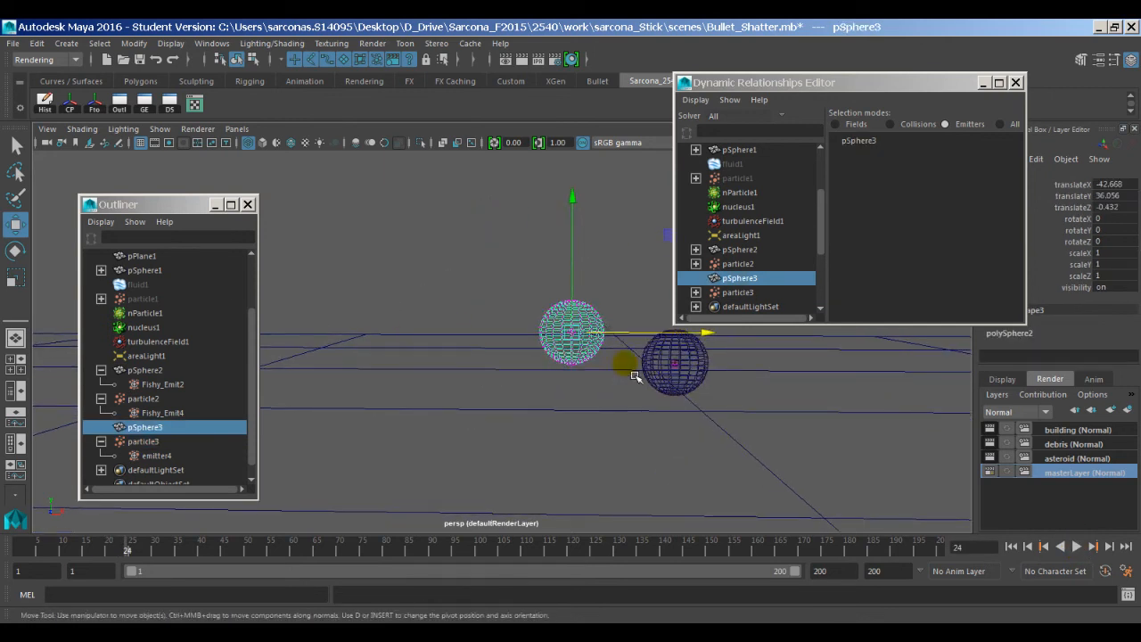
pyautogui.click(1011, 546)
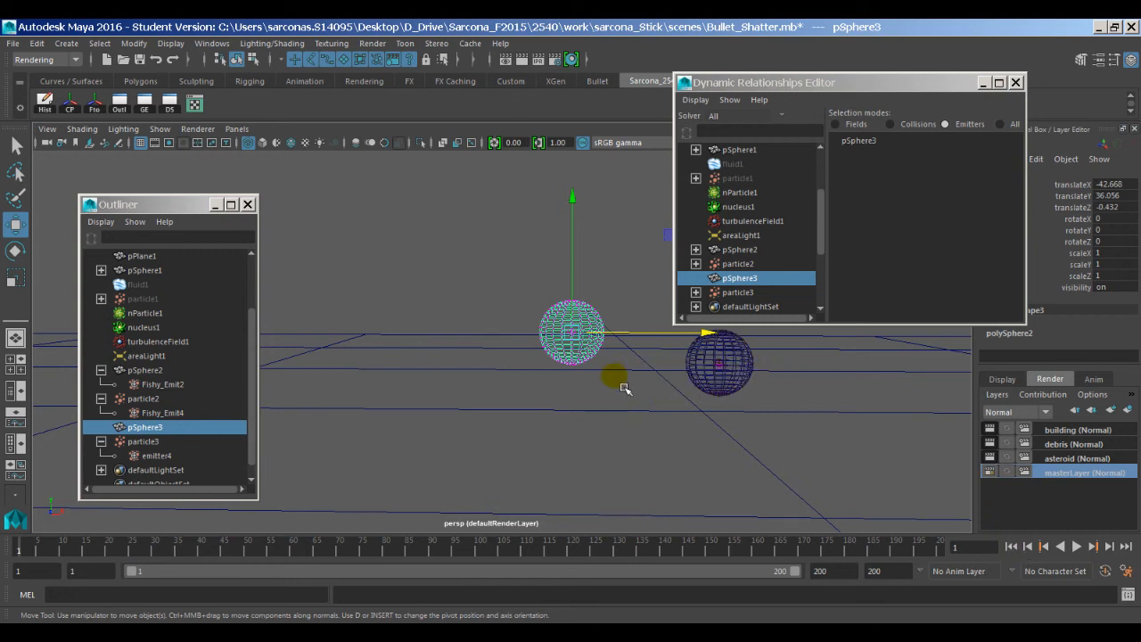
pyautogui.press('s')
pyautogui.click(141, 545)
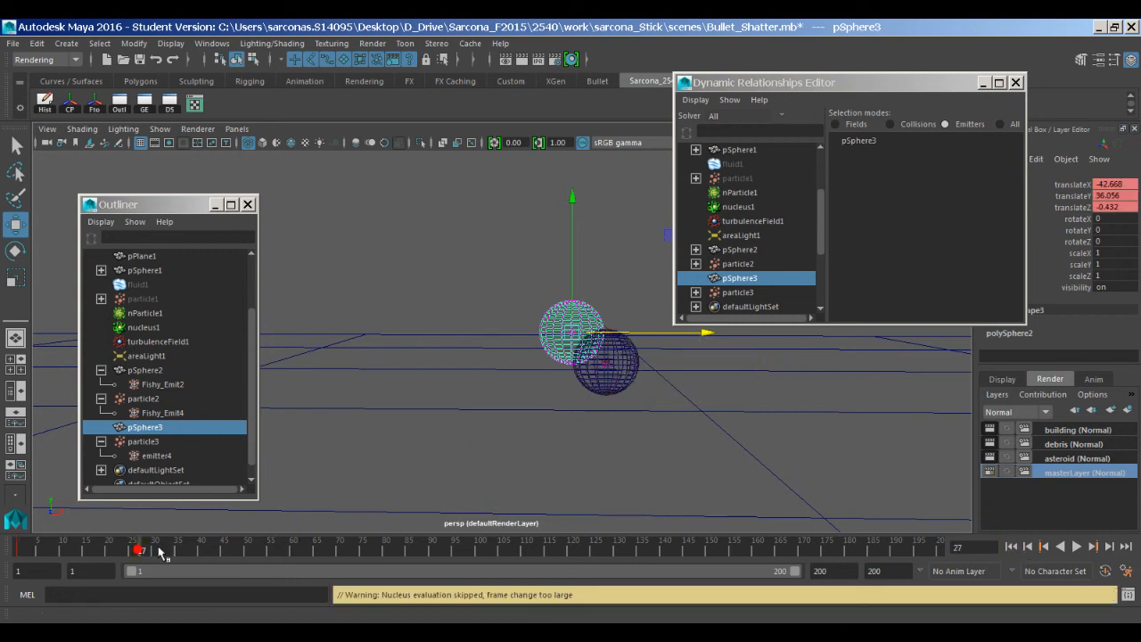
pyautogui.moveTo(635, 385); pyautogui.dragTo(331, 390, button='middle')
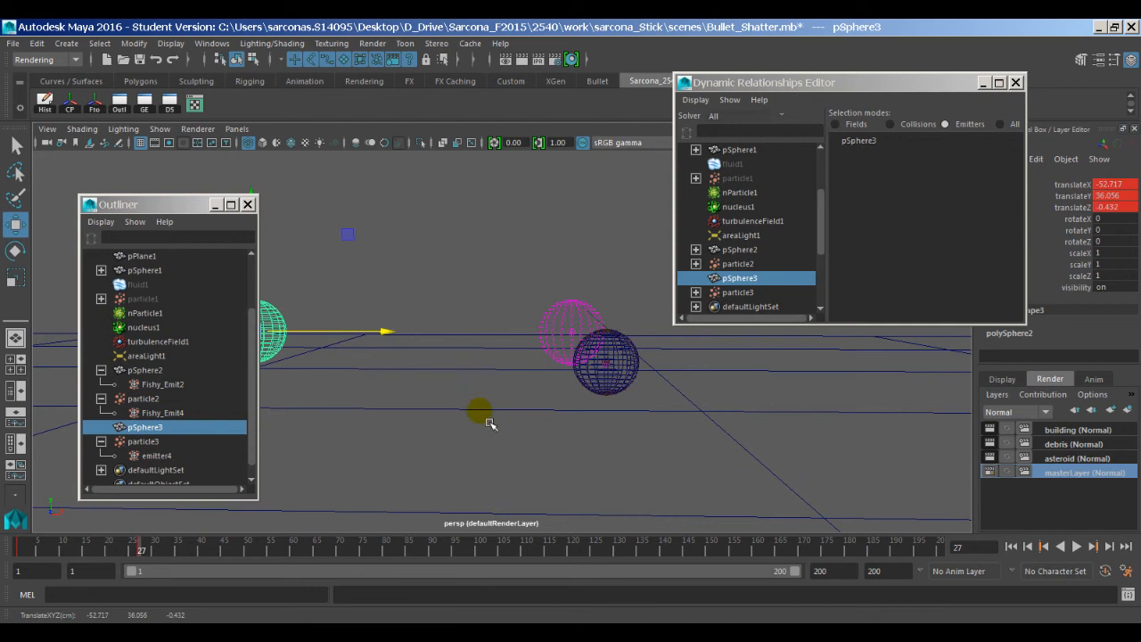
# Deselect pSphere3 and play from the start frame to check the emission at its new speed
pyautogui.click(1016, 547)
pyautogui.click(606, 285)
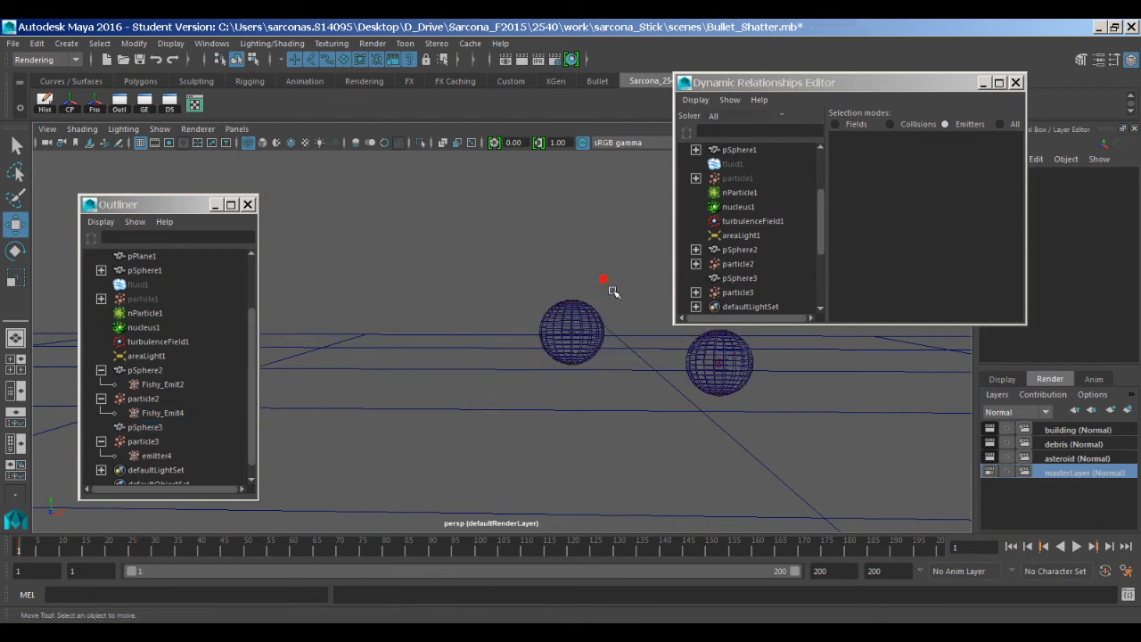
pyautogui.hotkey('alt', 'v')
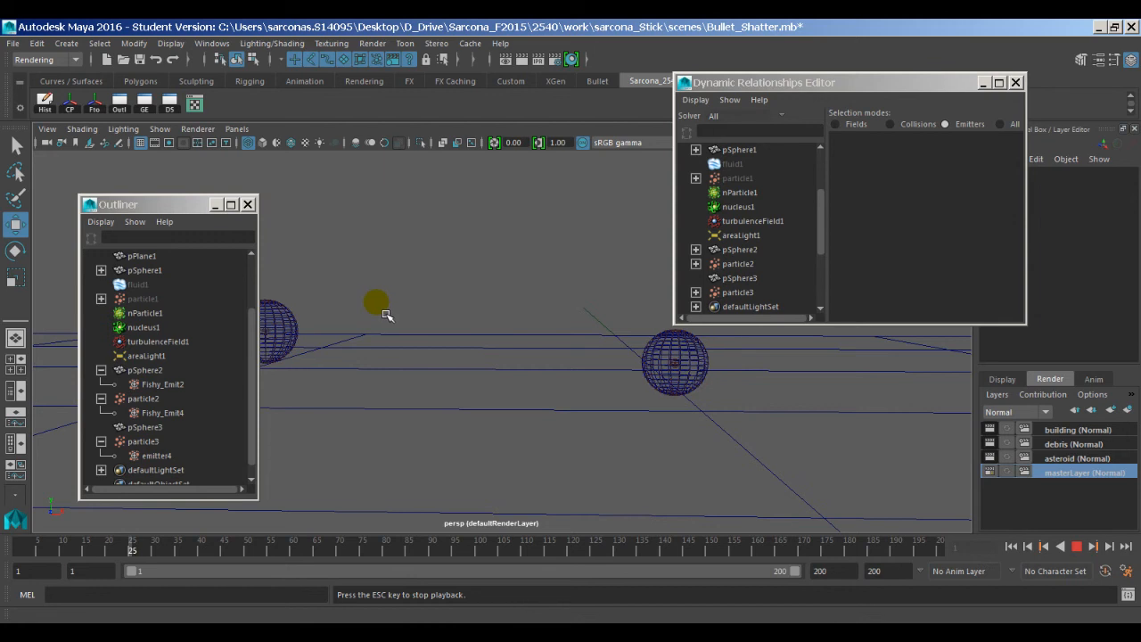
pyautogui.press('Escape')
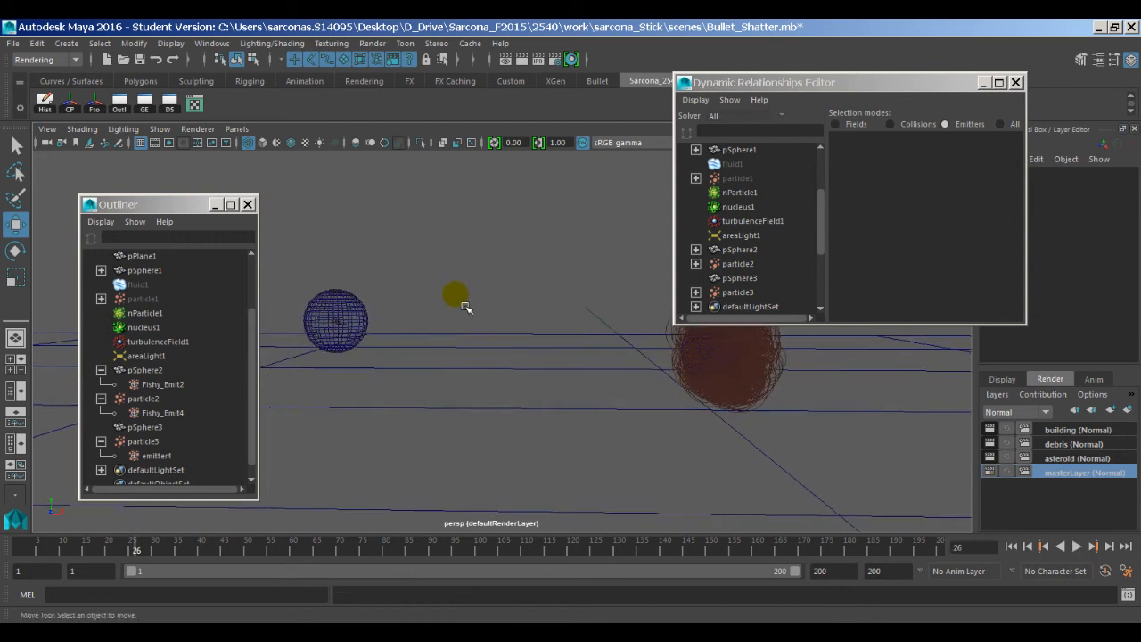
# In pSphere3's animation curves, lower the frame 27 Translate X key to about -82.8 to speed up the sphere
pyautogui.click(319, 309)
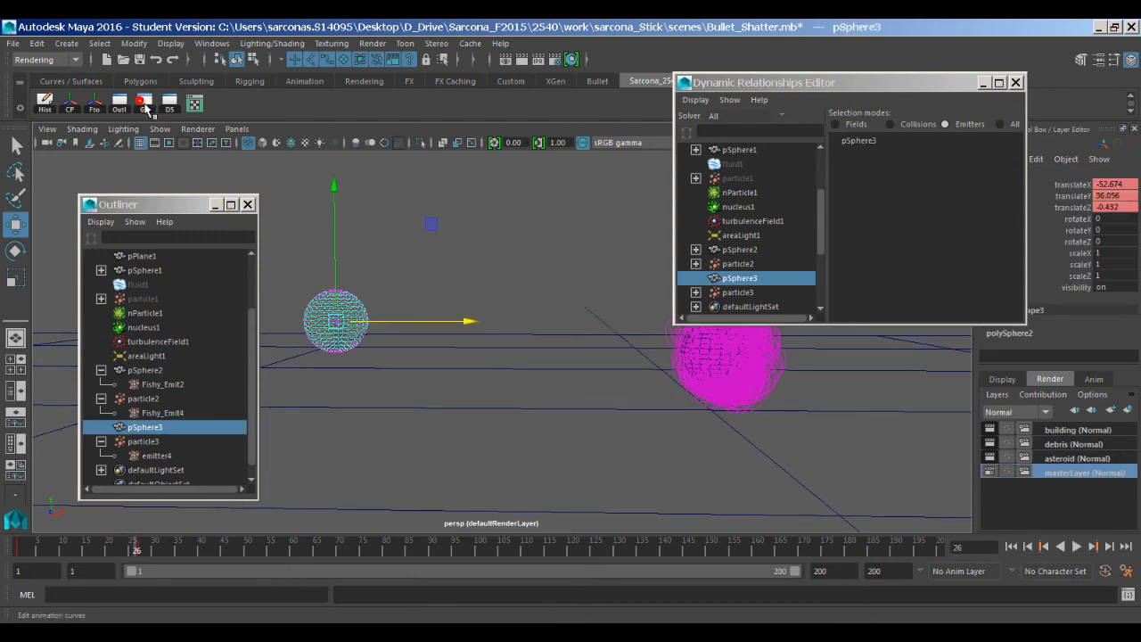
pyautogui.click(145, 103)
pyautogui.press('f')
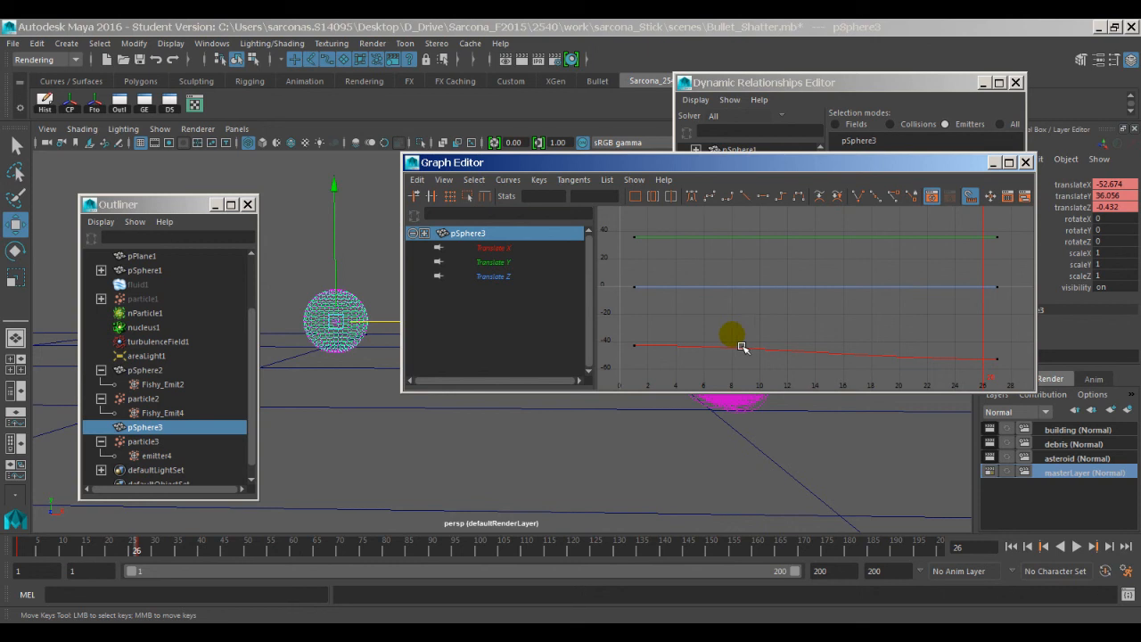
pyautogui.moveTo(954, 340); pyautogui.dragTo(1025, 396)
pyautogui.moveTo(1021, 392); pyautogui.dragTo(1016, 417, button='middle')
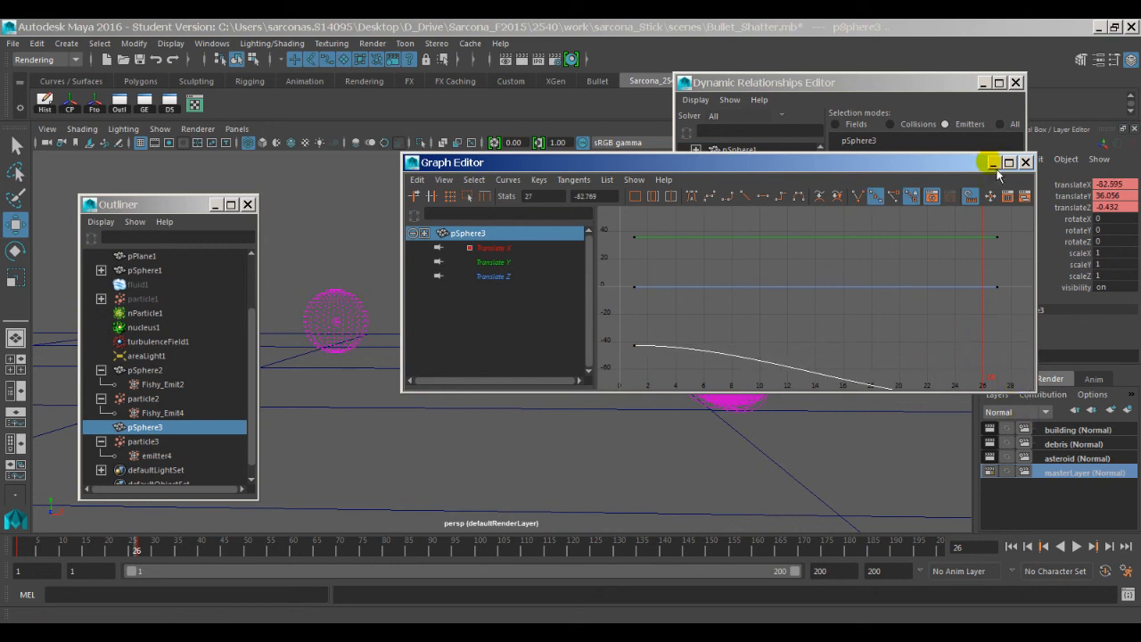
pyautogui.click(1024, 162)
# Play the simulation twice from the start frame to check the particle trail behind the faster sphere
pyautogui.click(1009, 545)
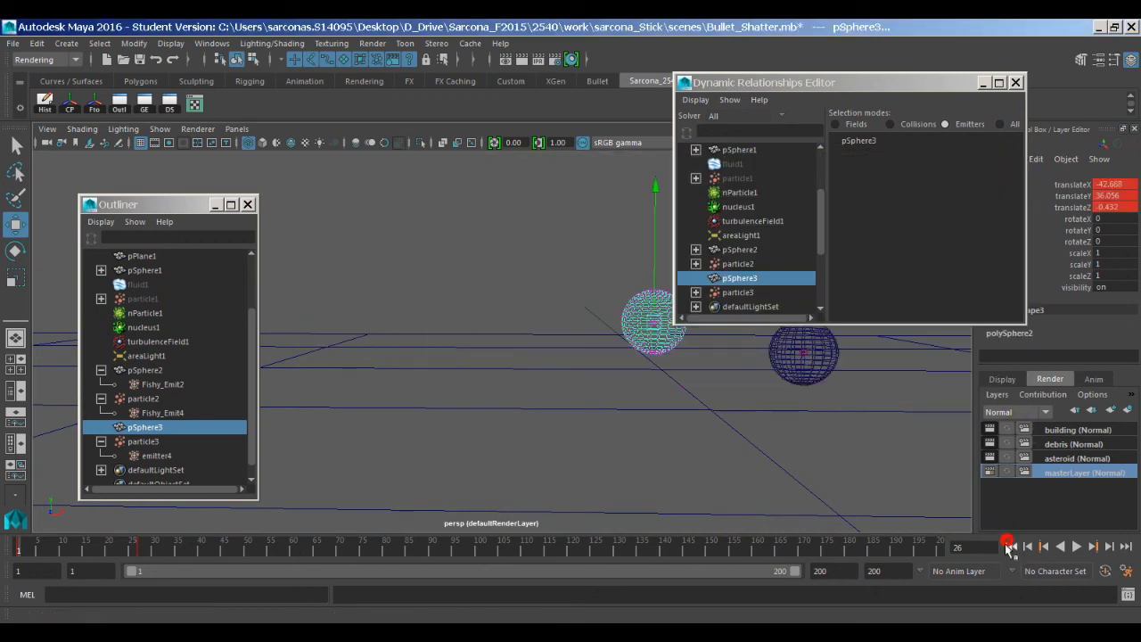
pyautogui.keyDown('alt'); pyautogui.moveTo(918, 481); pyautogui.dragTo(677, 446, button='right'); pyautogui.keyUp('alt')
pyautogui.keyDown('alt'); pyautogui.moveTo(677, 446); pyautogui.dragTo(870, 444, button='middle'); pyautogui.keyUp('alt')
pyautogui.hotkey('alt', 'v')
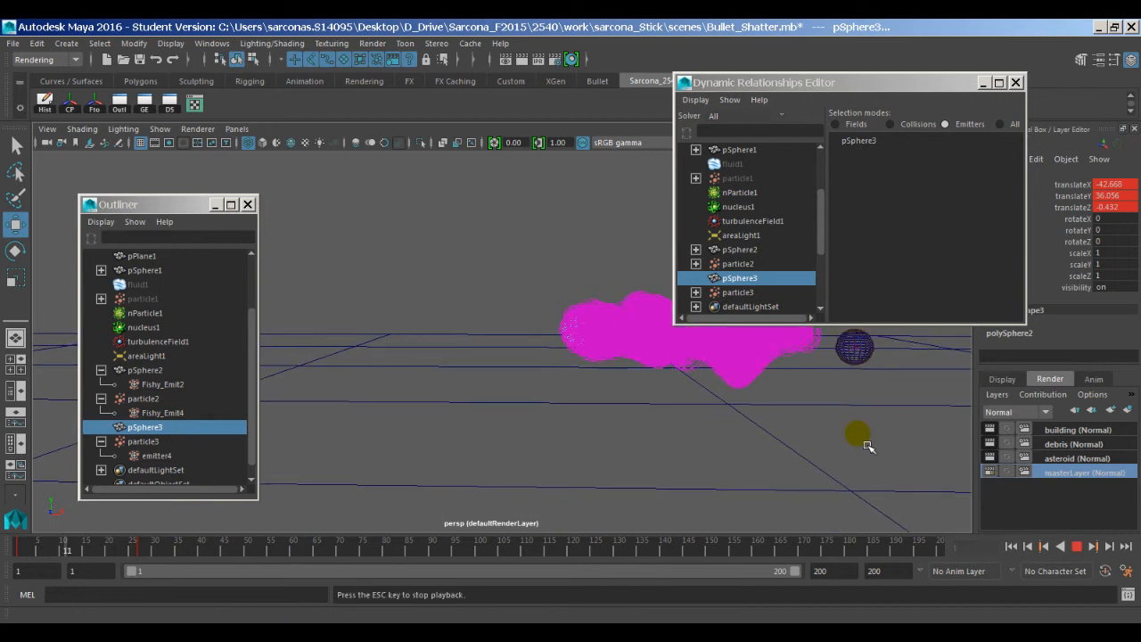
pyautogui.press('Escape')
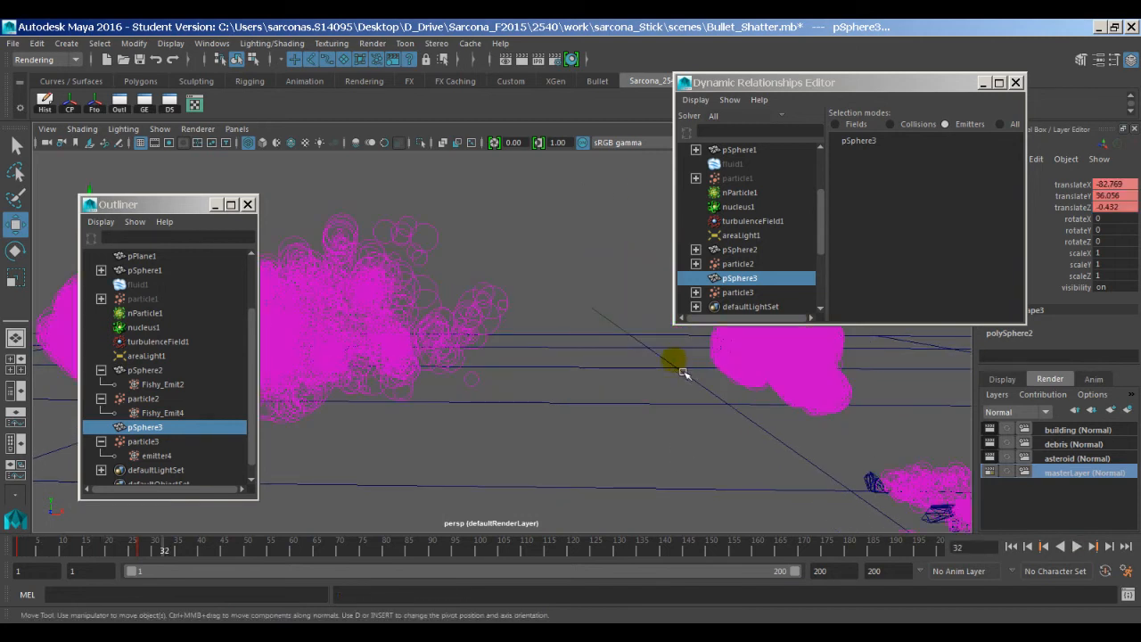
pyautogui.click(1009, 545)
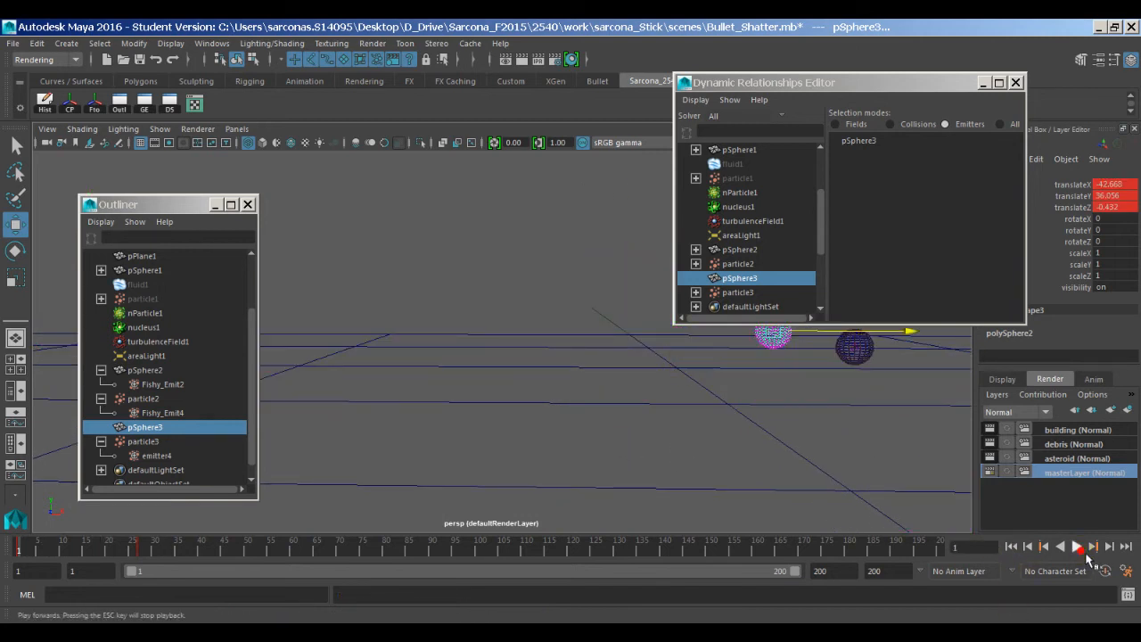
pyautogui.click(1078, 548)
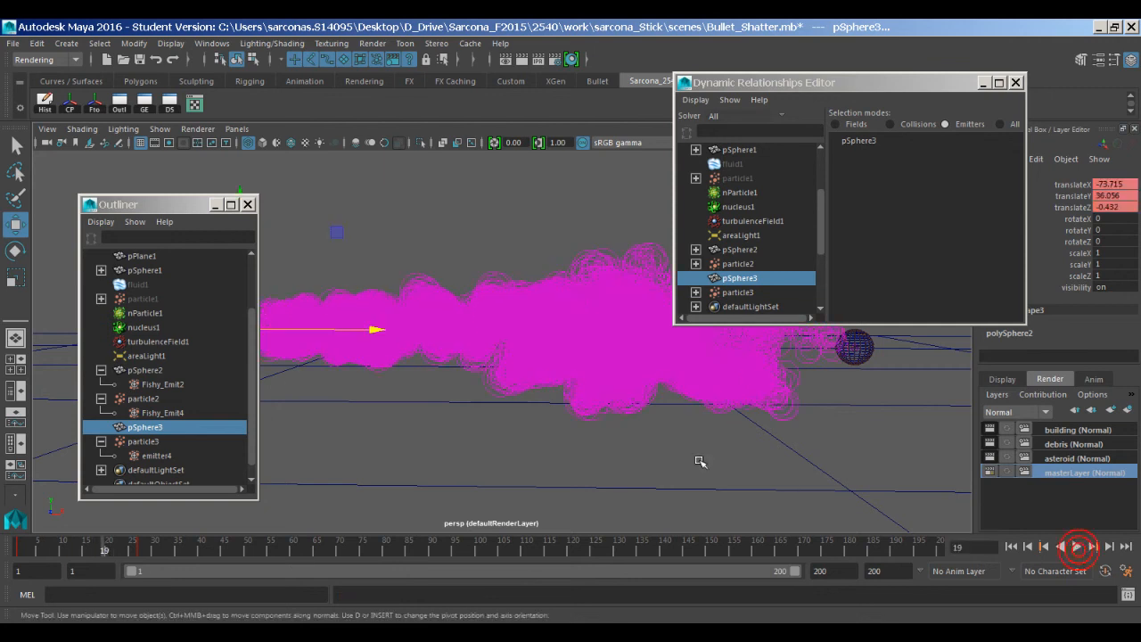
# Select nParticle1 and show the scene with textured shading, with both the sphere's fiery trail and the shattered building in view
pyautogui.moveTo(588, 414)
pyautogui.keyDown('alt'); pyautogui.mouseDown()
pyautogui.moveTo(820, 422)
pyautogui.moveTo(594, 421)
pyautogui.mouseUp(); pyautogui.keyUp('alt')
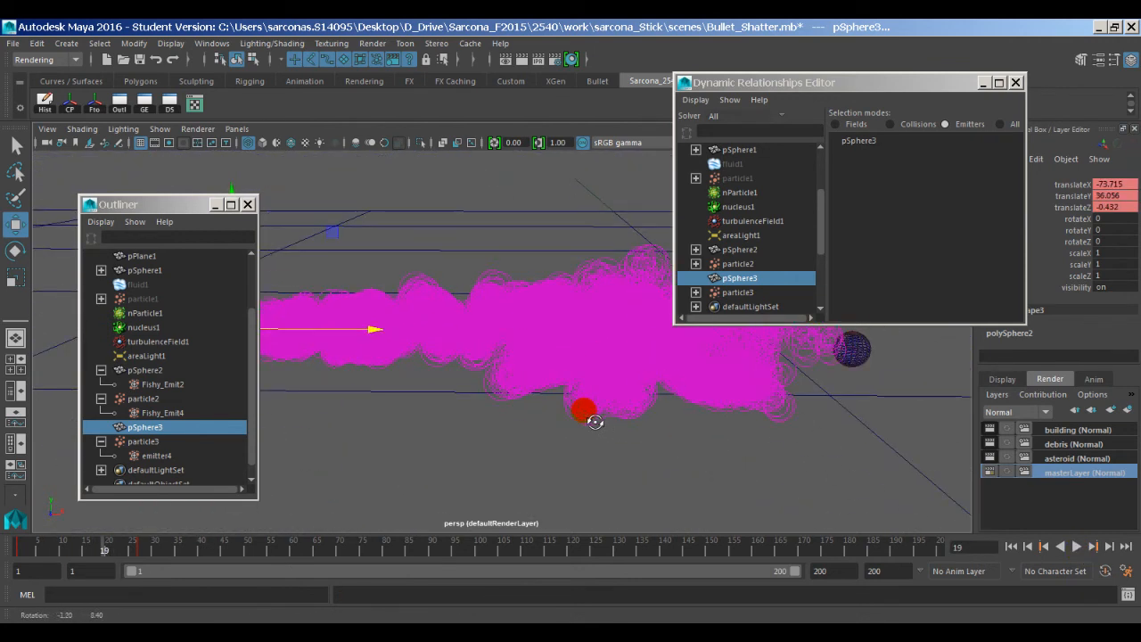
pyautogui.click(576, 377)
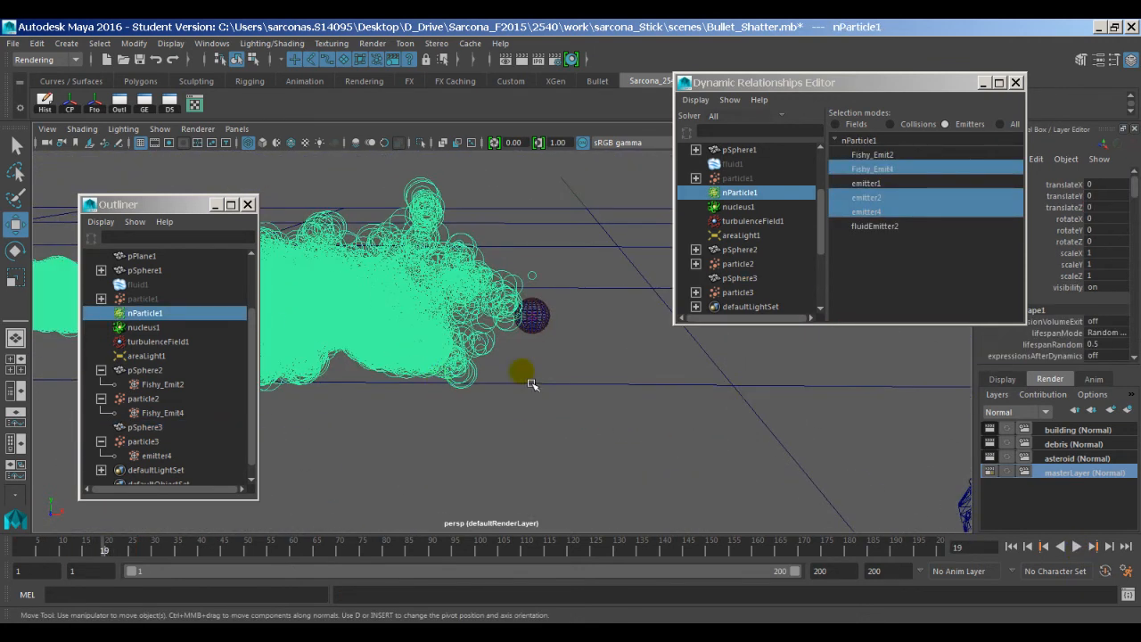
pyautogui.keyDown('alt'); pyautogui.moveTo(789, 418); pyautogui.dragTo(497, 381, button='middle'); pyautogui.keyUp('alt')
pyautogui.keyDown('alt'); pyautogui.moveTo(800, 449); pyautogui.dragTo(597, 357, button='middle'); pyautogui.keyUp('alt')
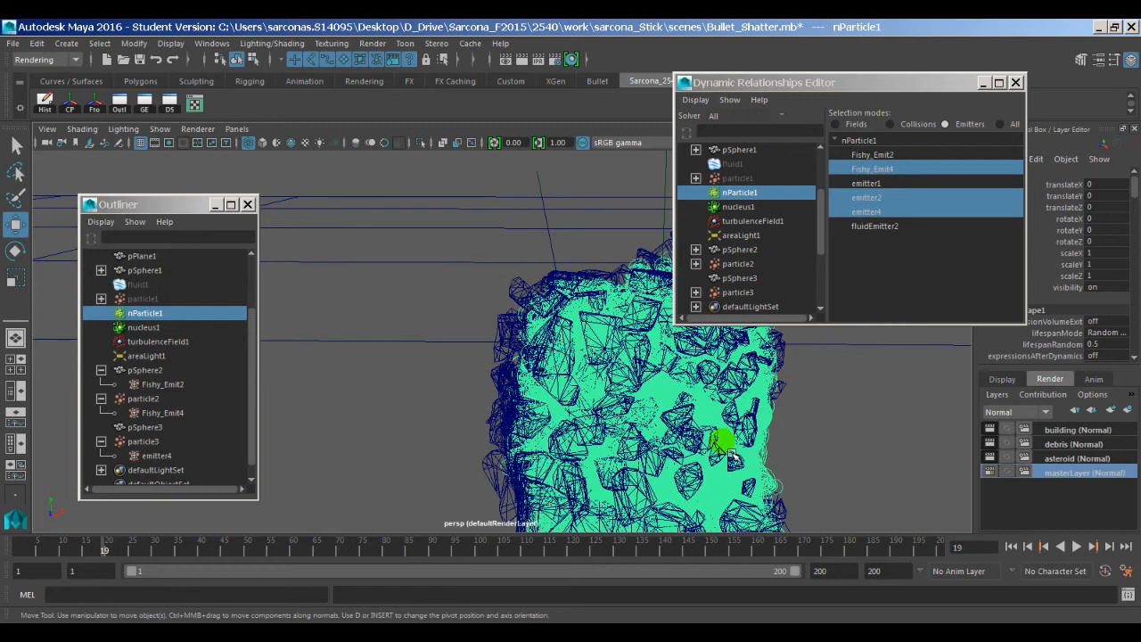
pyautogui.moveTo(729, 454)
pyautogui.keyDown('alt'); pyautogui.mouseDown(button='middle')
pyautogui.moveTo(838, 434)
pyautogui.moveTo(575, 403)
pyautogui.moveTo(779, 459)
pyautogui.mouseUp(button='middle'); pyautogui.keyUp('alt')
pyautogui.press('6')
pyautogui.keyDown('alt'); pyautogui.moveTo(738, 446); pyautogui.dragTo(568, 408, button='right'); pyautogui.keyUp('alt')
pyautogui.keyDown('alt'); pyautogui.moveTo(568, 408); pyautogui.dragTo(637, 397); pyautogui.keyUp('alt')
pyautogui.keyDown('alt'); pyautogui.moveTo(637, 397); pyautogui.dragTo(703, 398, button='middle'); pyautogui.keyUp('alt')
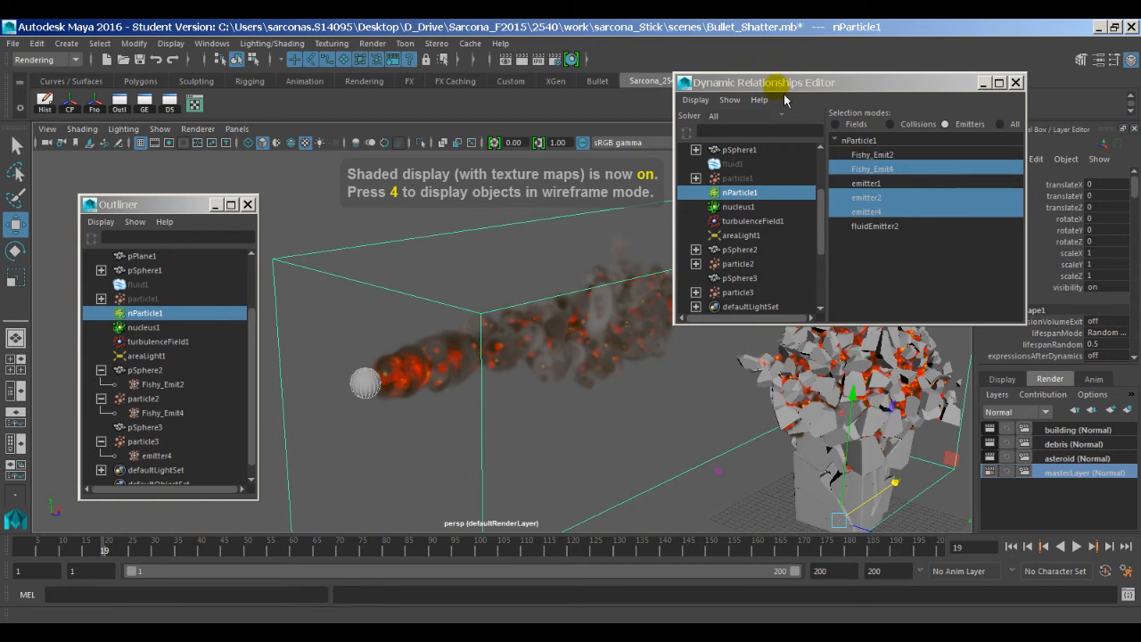
# Unlink the Fishy_Emit4 emitter from nParticle1 in the Dynamic Relationships Editor and link it again
pyautogui.moveTo(777, 82); pyautogui.dragTo(777, 55)
pyautogui.click(866, 157)
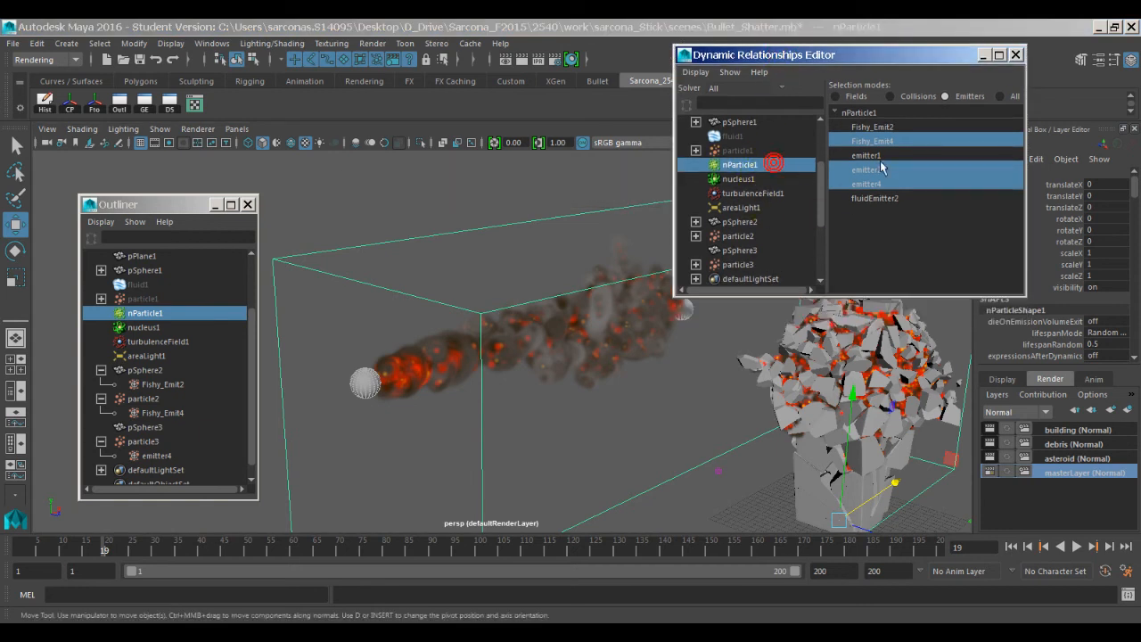
pyautogui.click(888, 145)
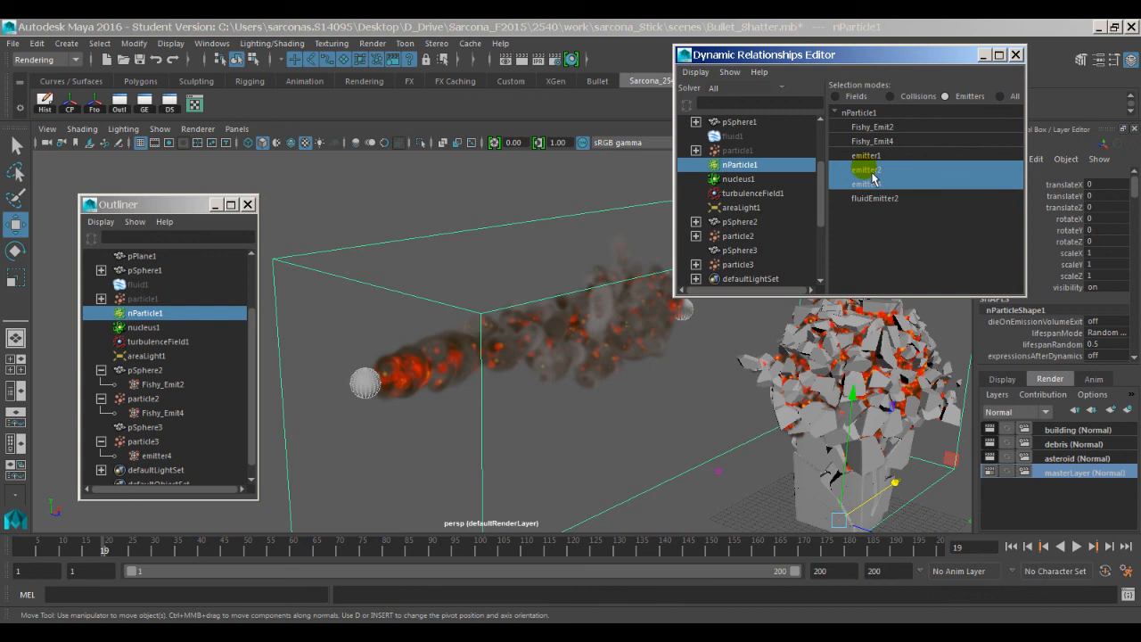
pyautogui.click(892, 144)
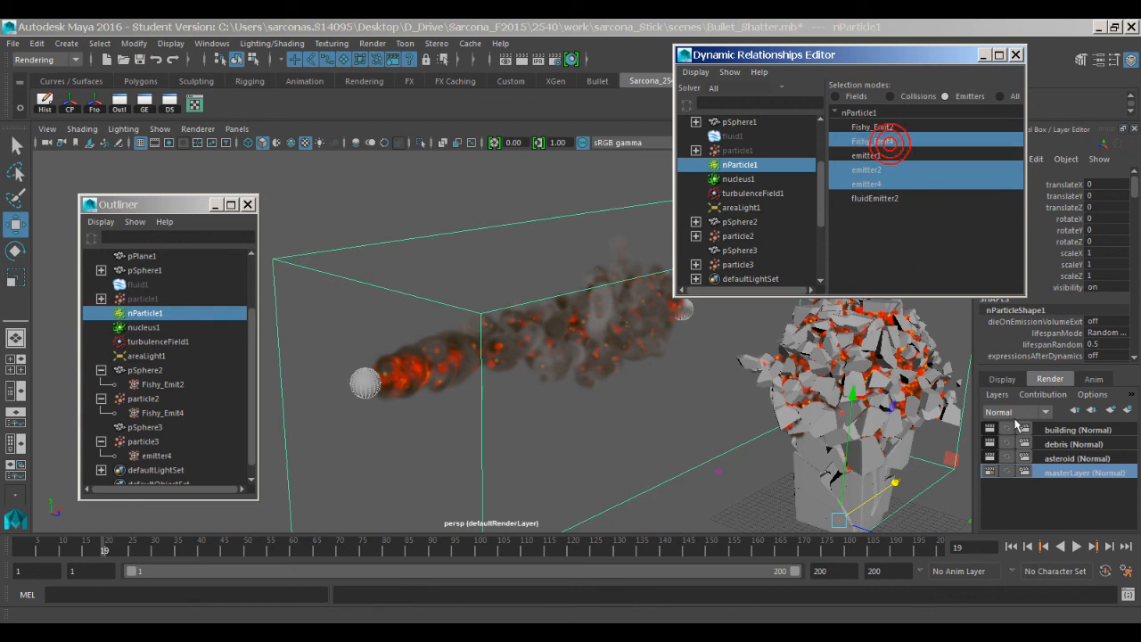
# Play the simulation from the start frame with both spheres seen close up to examine the shaded emission
pyautogui.click(1017, 546)
pyautogui.keyDown('alt'); pyautogui.moveTo(860, 396); pyautogui.dragTo(775, 386); pyautogui.keyUp('alt')
pyautogui.keyDown('alt'); pyautogui.moveTo(606, 333); pyautogui.dragTo(981, 321, button='right'); pyautogui.keyUp('alt')
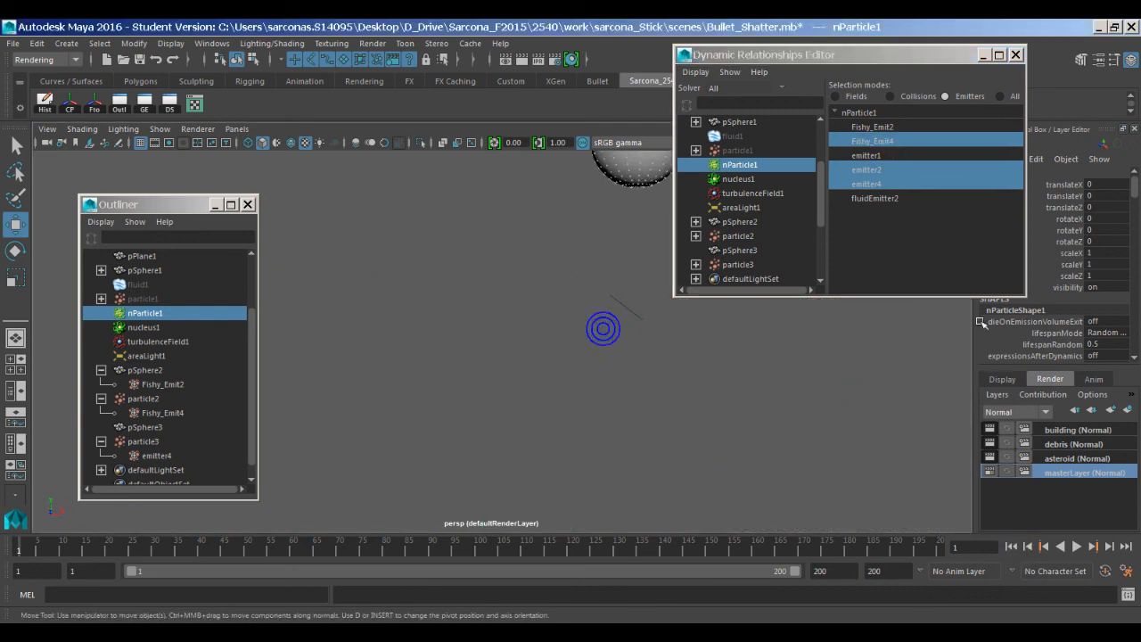
pyautogui.keyDown('alt'); pyautogui.moveTo(786, 346); pyautogui.dragTo(658, 412, button='middle'); pyautogui.keyUp('alt')
pyautogui.keyDown('alt'); pyautogui.moveTo(658, 413); pyautogui.dragTo(580, 394, button='right'); pyautogui.keyUp('alt')
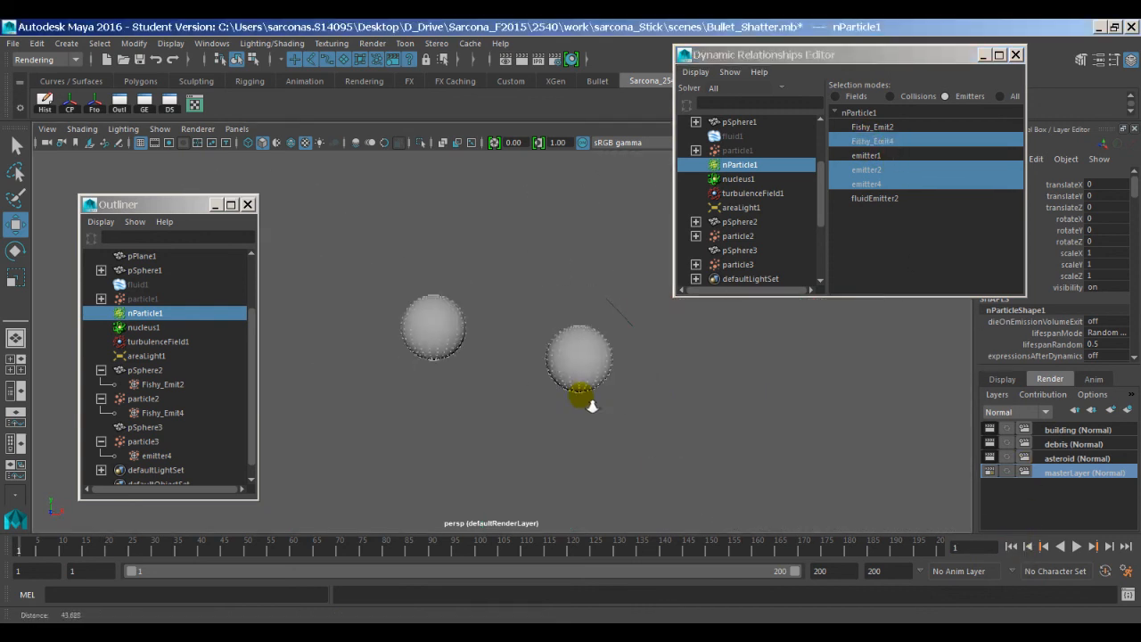
pyautogui.hotkey('alt', 'v')
pyautogui.press('Escape')
# Examine the smoke and fire trail between the spheres, and play on with the whole building in view
pyautogui.keyDown('alt'); pyautogui.moveTo(574, 430); pyautogui.dragTo(754, 381, button='middle'); pyautogui.keyUp('alt')
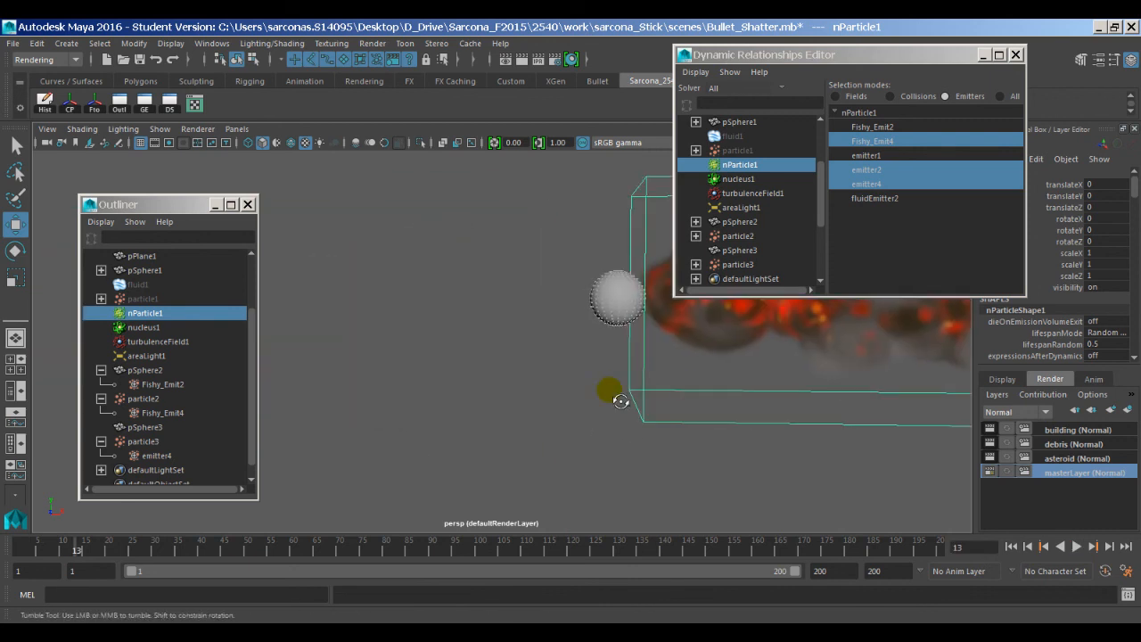
pyautogui.keyDown('alt'); pyautogui.moveTo(618, 398); pyautogui.dragTo(448, 438); pyautogui.keyUp('alt')
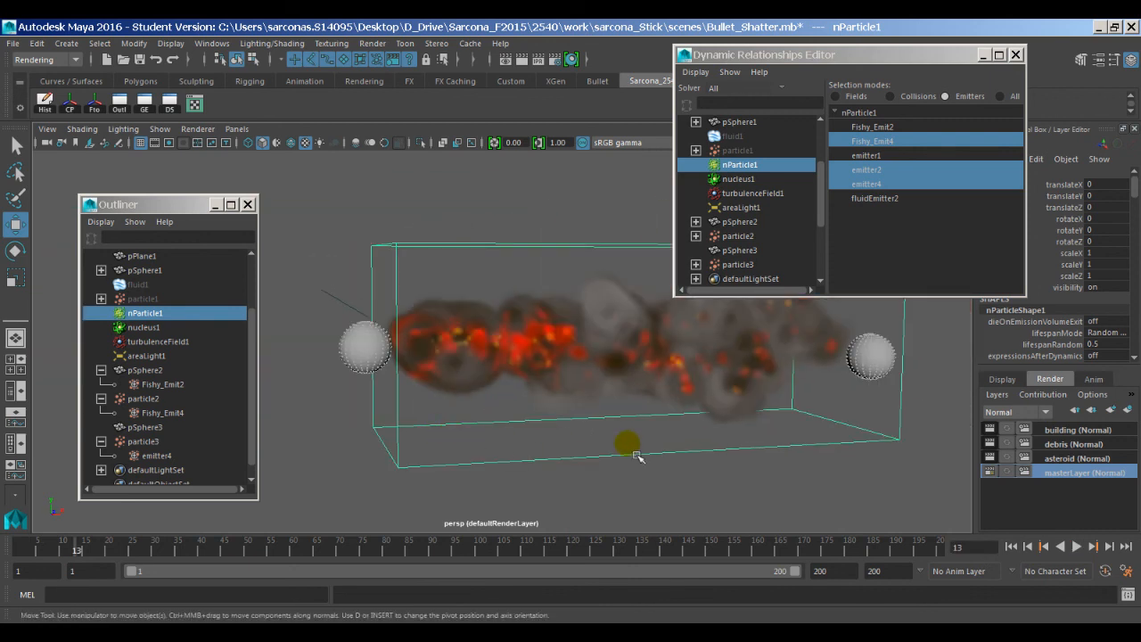
pyautogui.keyDown('alt'); pyautogui.moveTo(627, 452); pyautogui.dragTo(442, 407, button='right'); pyautogui.keyUp('alt')
pyautogui.hotkey('alt', 'v')
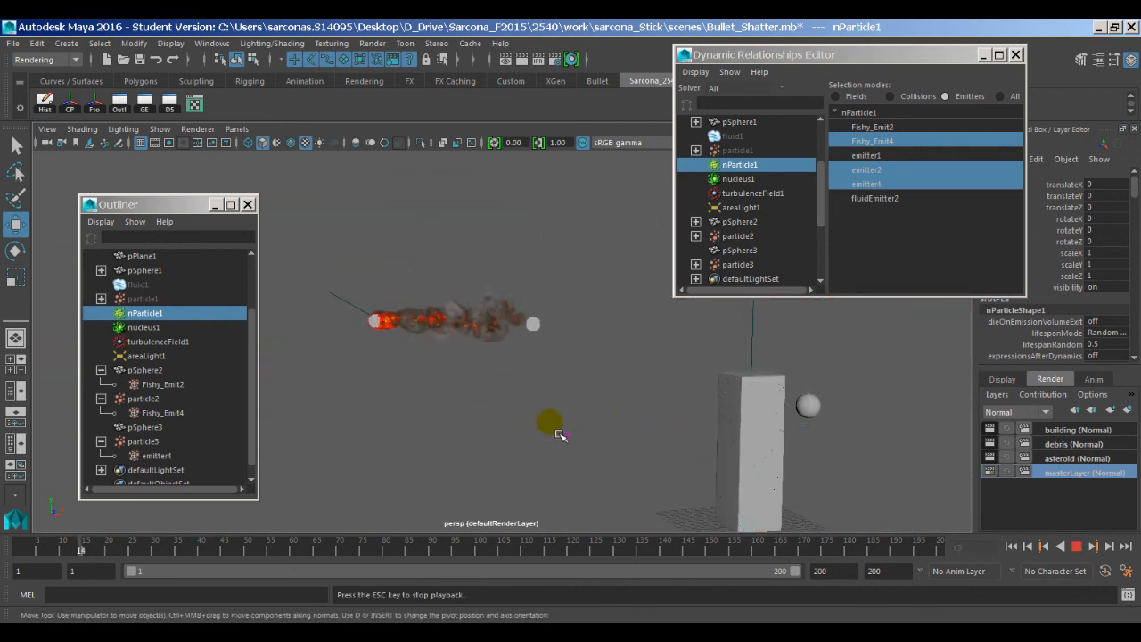
pyautogui.press('Escape')
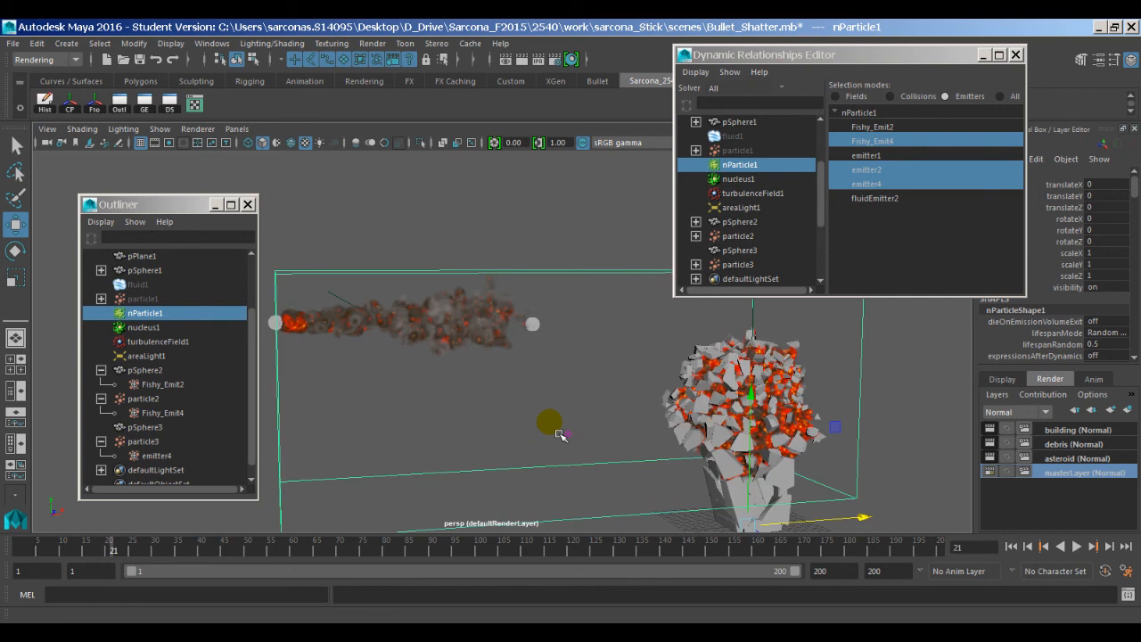